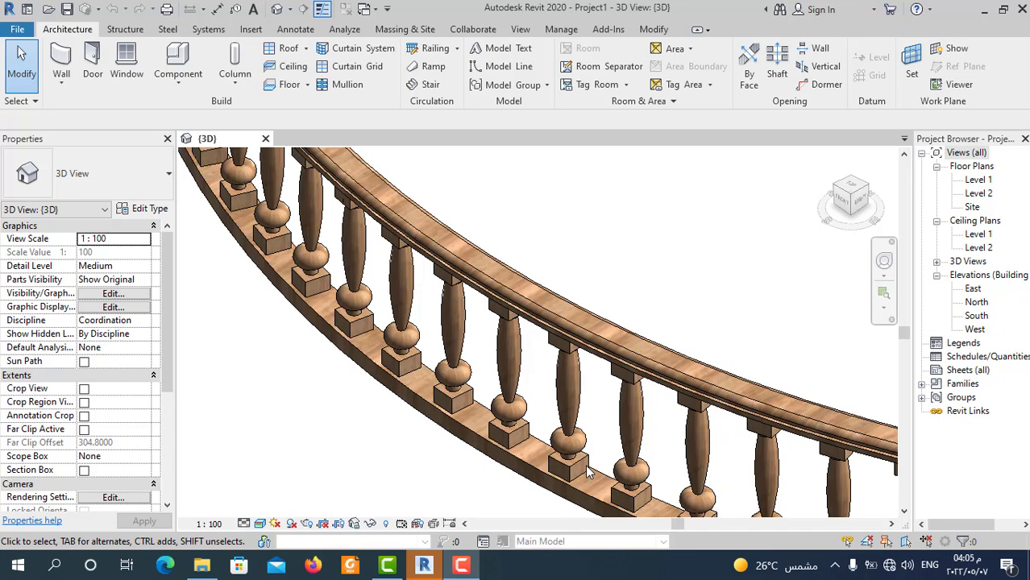
Step: Create a new project from the Architectural Template
{"action": "scroll", "coordinate": [587, 473], "scroll_direction": "down", "scroll_amount": 3}
{"action": "scroll", "coordinate": [530, 436], "scroll_direction": "up", "scroll_amount": 4}
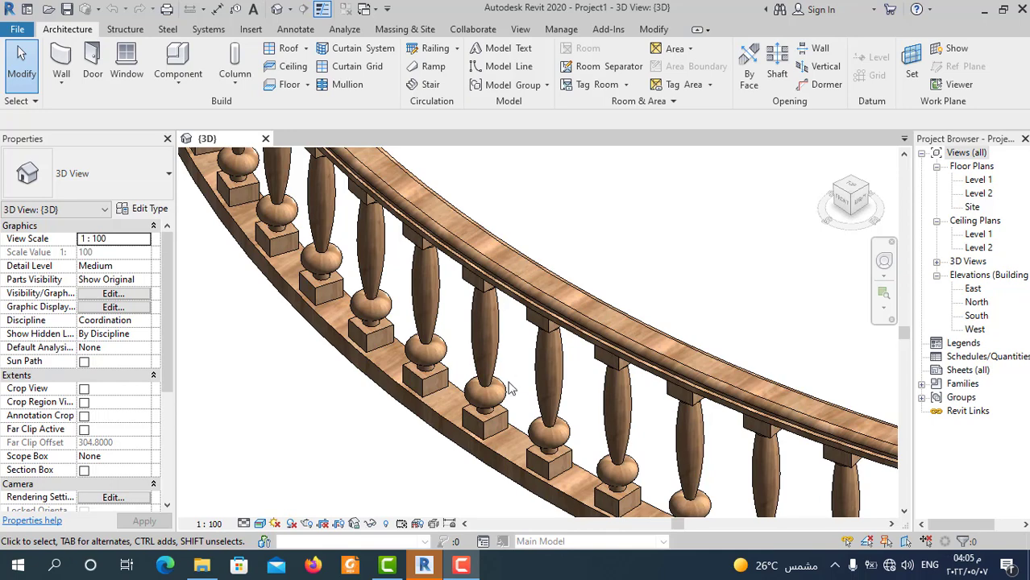
{"action": "scroll", "coordinate": [509, 389], "scroll_direction": "down", "scroll_amount": 5}
{"action": "scroll", "coordinate": [403, 277], "scroll_direction": "up", "scroll_amount": 3}
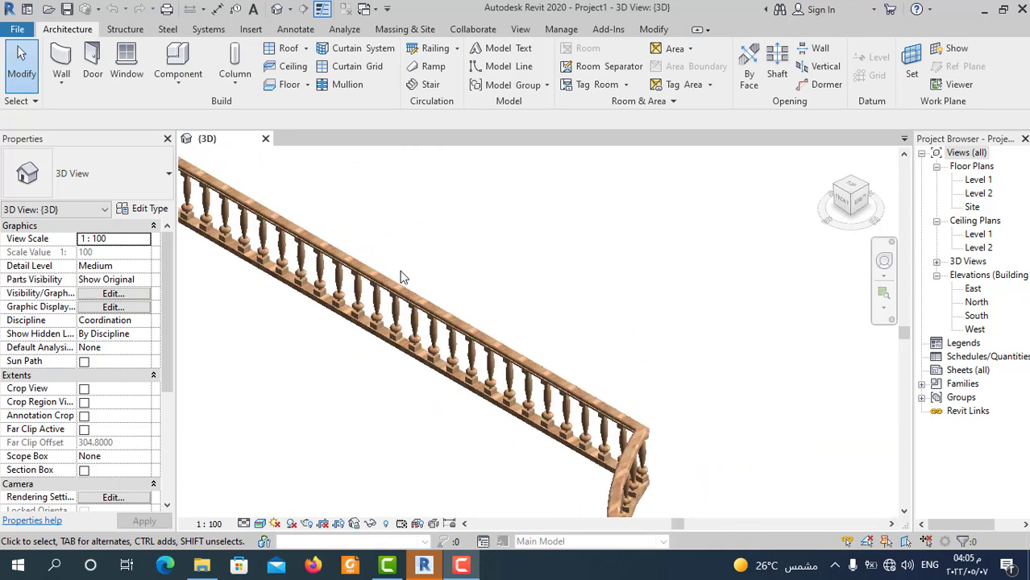
{"action": "scroll", "coordinate": [409, 335], "scroll_direction": "up", "scroll_amount": 4}
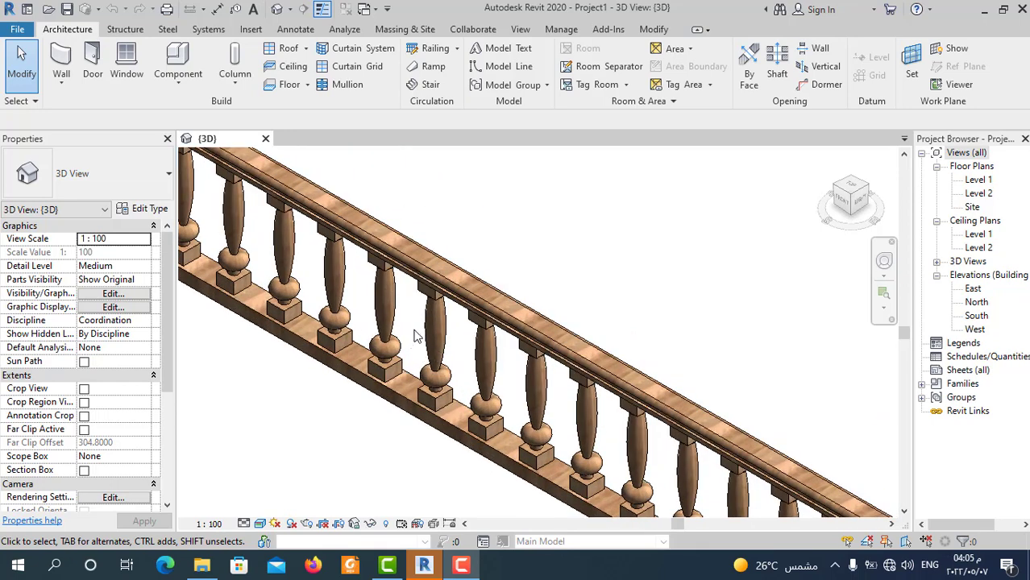
{"action": "scroll", "coordinate": [497, 385], "scroll_direction": "down", "scroll_amount": 5}
{"action": "scroll", "coordinate": [516, 395], "scroll_direction": "up", "scroll_amount": 6}
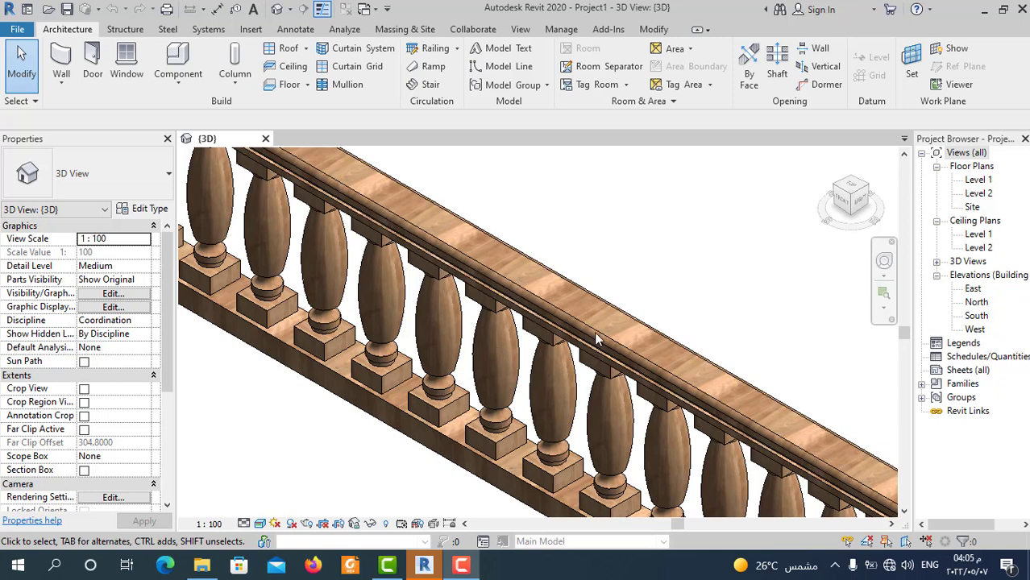
{"action": "scroll", "coordinate": [564, 303], "scroll_direction": "down", "scroll_amount": 1}
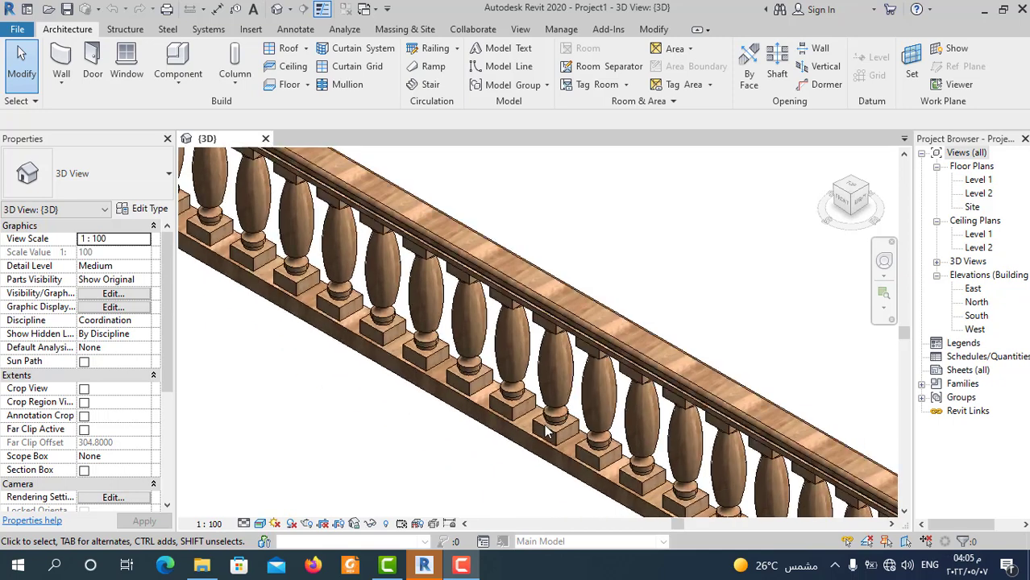
{"action": "scroll", "coordinate": [536, 449], "scroll_direction": "up", "scroll_amount": 3}
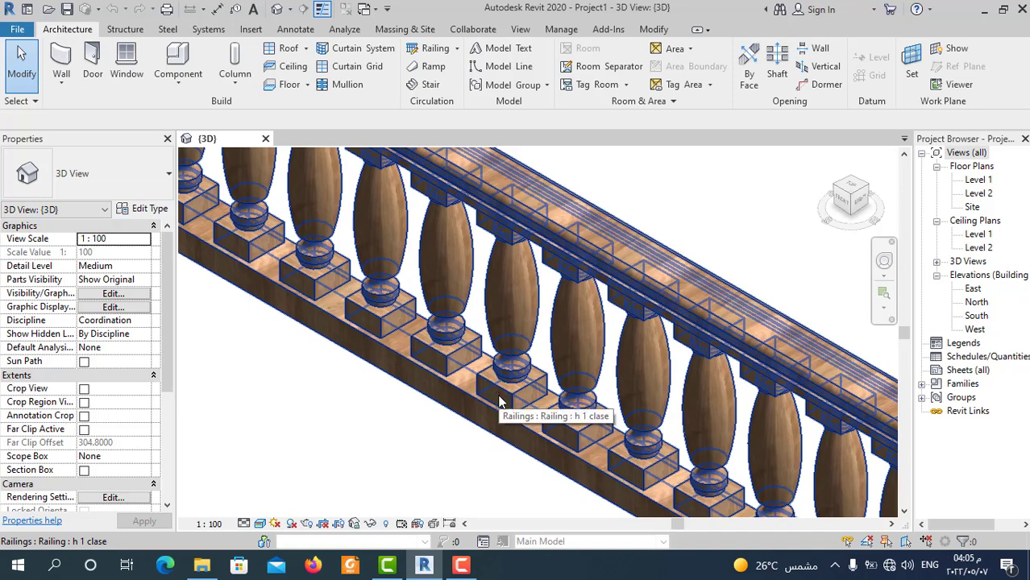
{"action": "scroll", "coordinate": [497, 396], "scroll_direction": "down", "scroll_amount": 3}
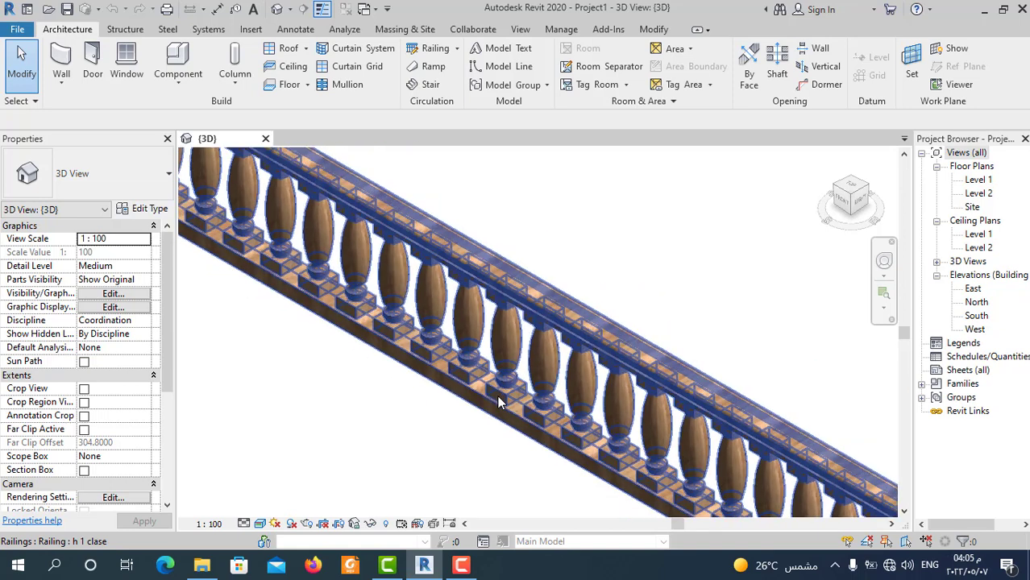
{"action": "left_click", "coordinate": [19, 31]}
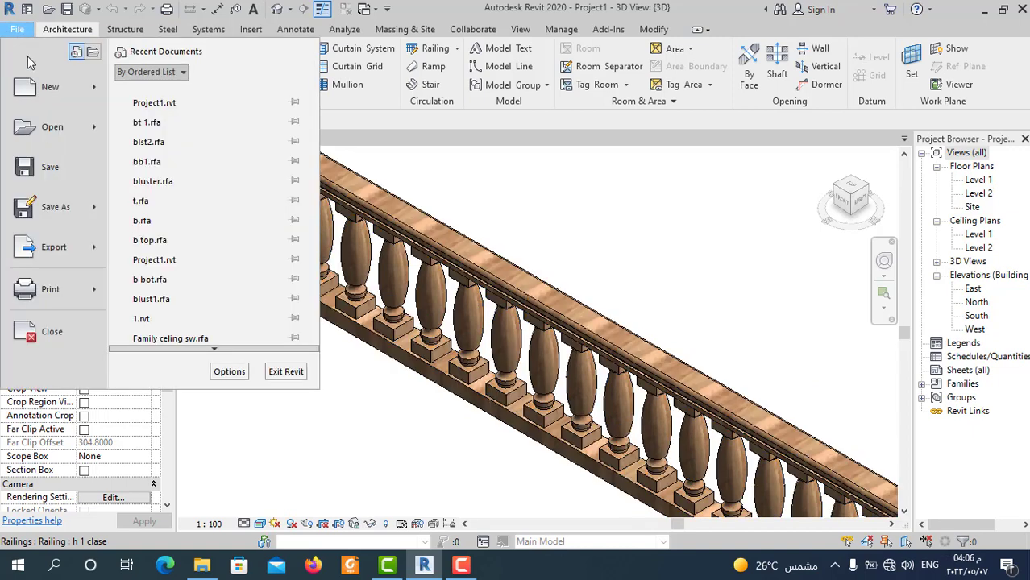
{"action": "mouse_move", "coordinate": [34, 76]}
{"action": "left_click", "coordinate": [182, 93]}
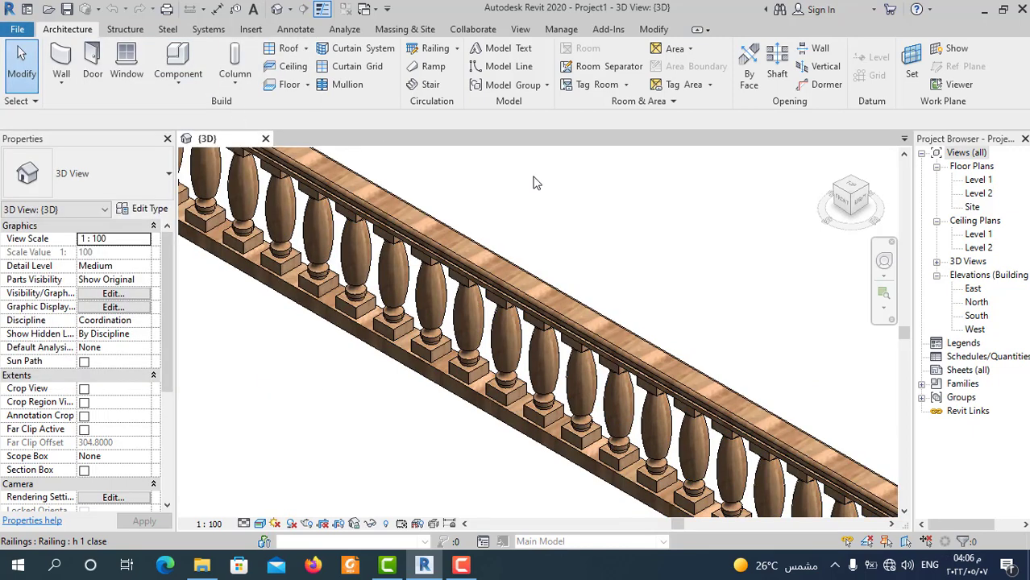
{"action": "left_click", "coordinate": [537, 260]}
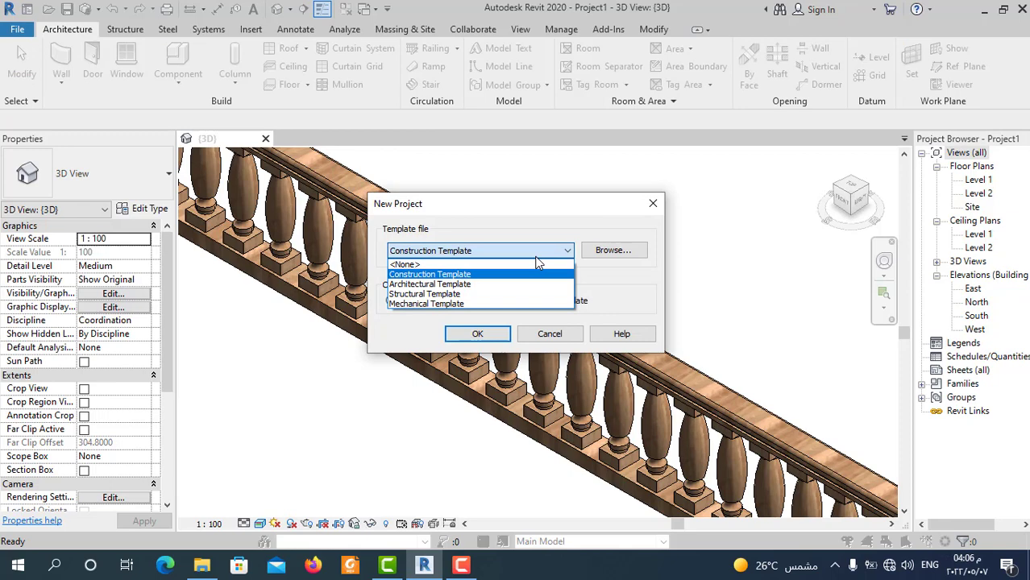
{"action": "left_click", "coordinate": [467, 287]}
{"action": "left_click", "coordinate": [473, 333]}
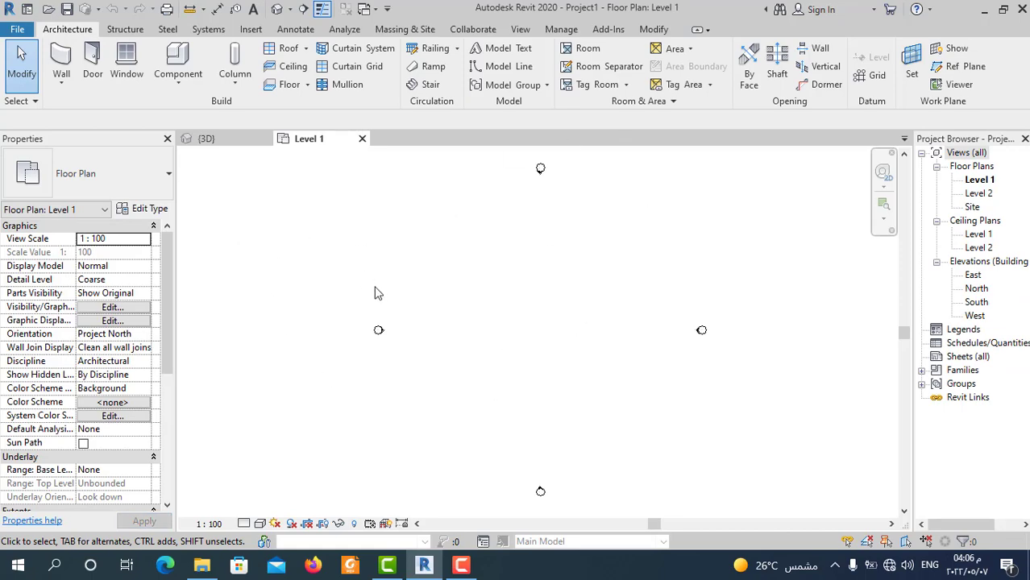
Step: Close the {3D} view and set project length units to Meters via UN
{"action": "left_click", "coordinate": [207, 138]}
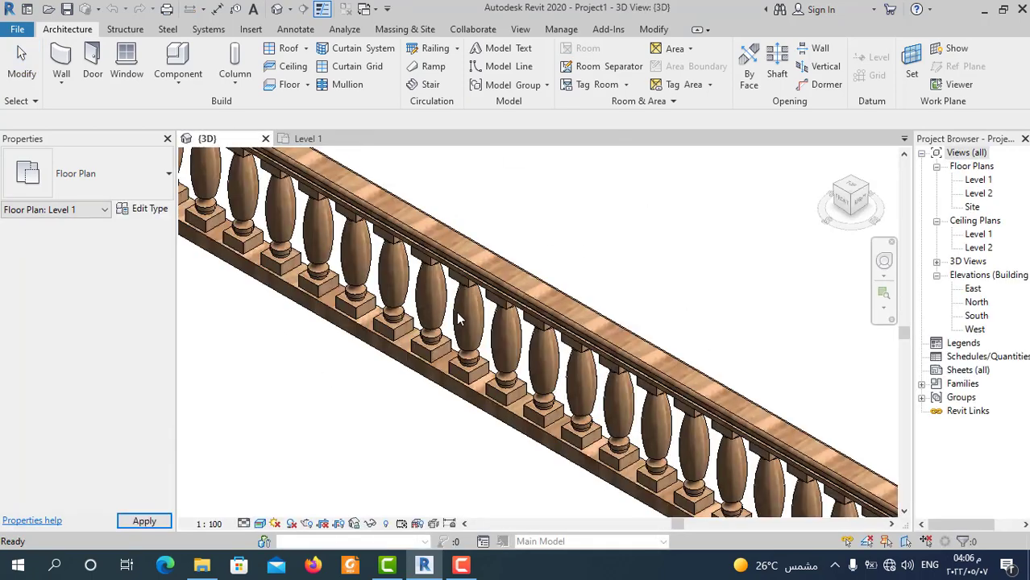
{"action": "left_click", "coordinate": [266, 138]}
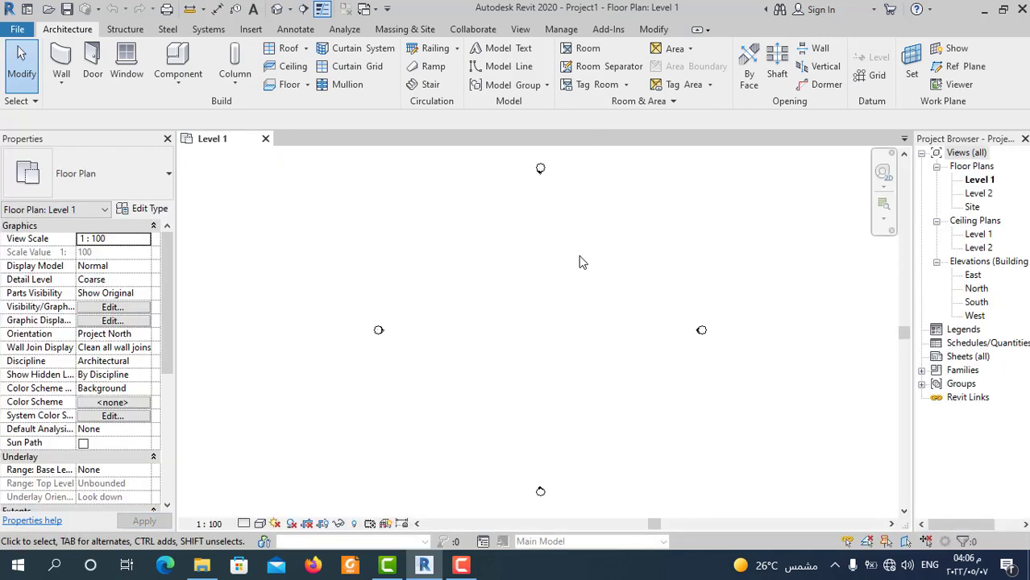
{"action": "key", "text": "u"}
{"action": "key", "text": "n"}
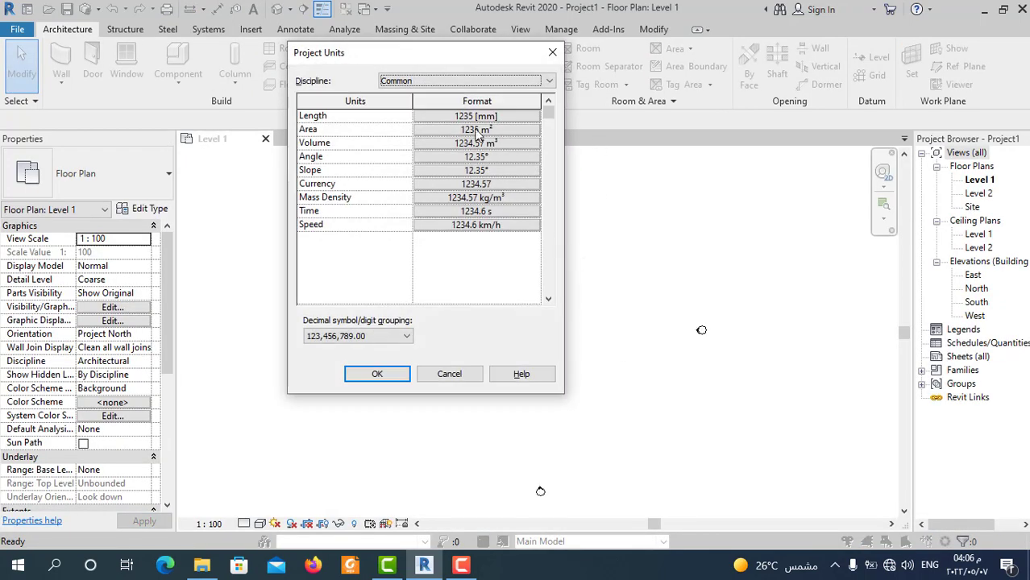
{"action": "left_click", "coordinate": [475, 116]}
{"action": "left_click", "coordinate": [452, 142]}
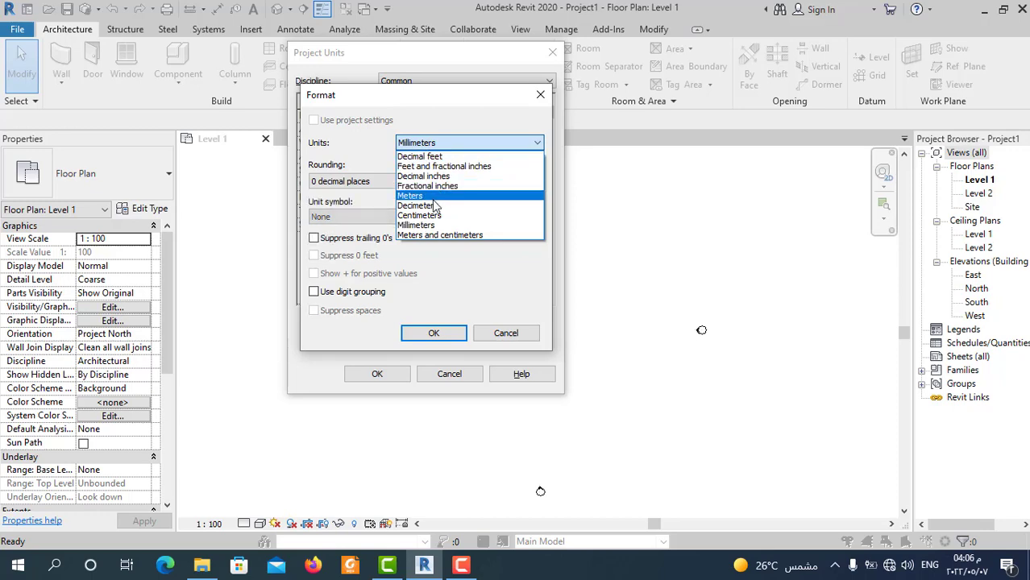
{"action": "left_click", "coordinate": [433, 197]}
{"action": "left_click", "coordinate": [433, 333]}
{"action": "left_click", "coordinate": [377, 373]}
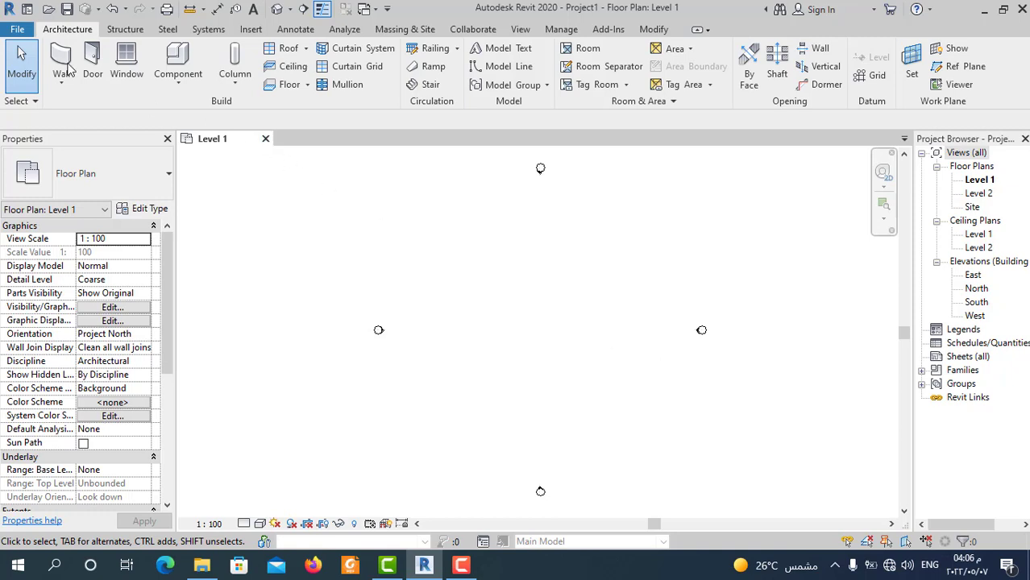
Step: Create a family from Metric Baluster.rft and zoom into its Left elevation showing Baluster Height 750
{"action": "left_click", "coordinate": [20, 31]}
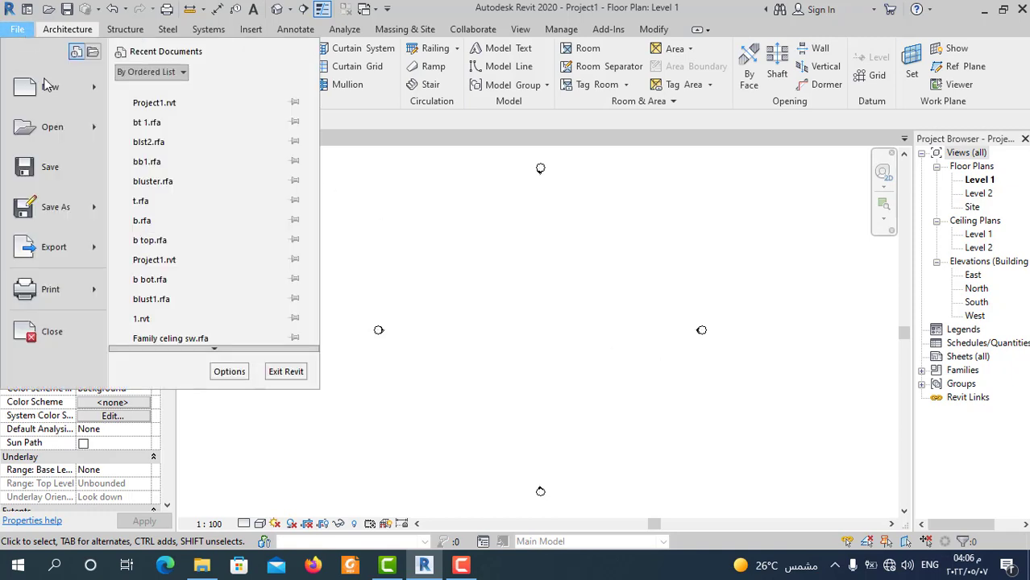
{"action": "mouse_move", "coordinate": [58, 105]}
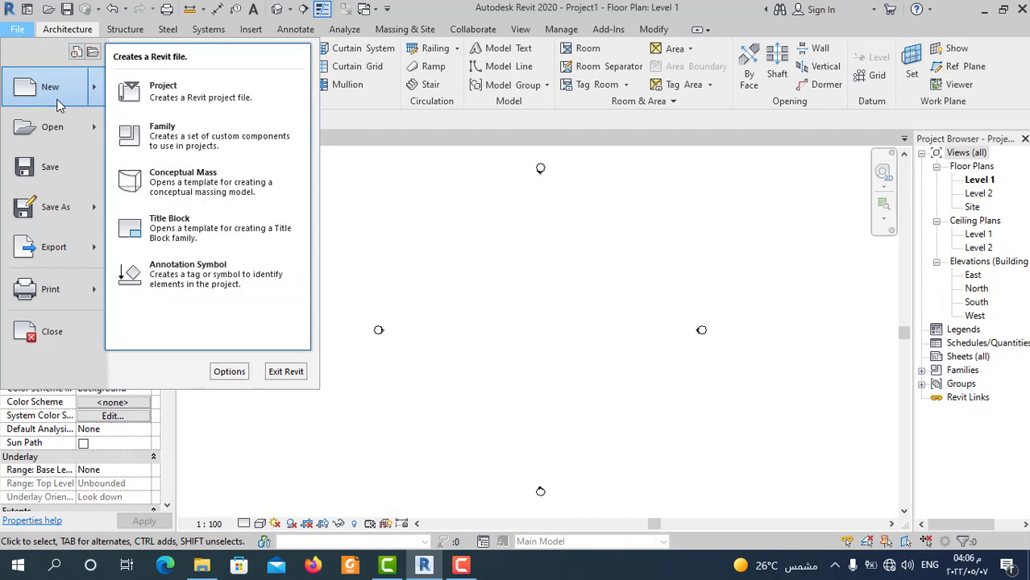
{"action": "left_click", "coordinate": [164, 135]}
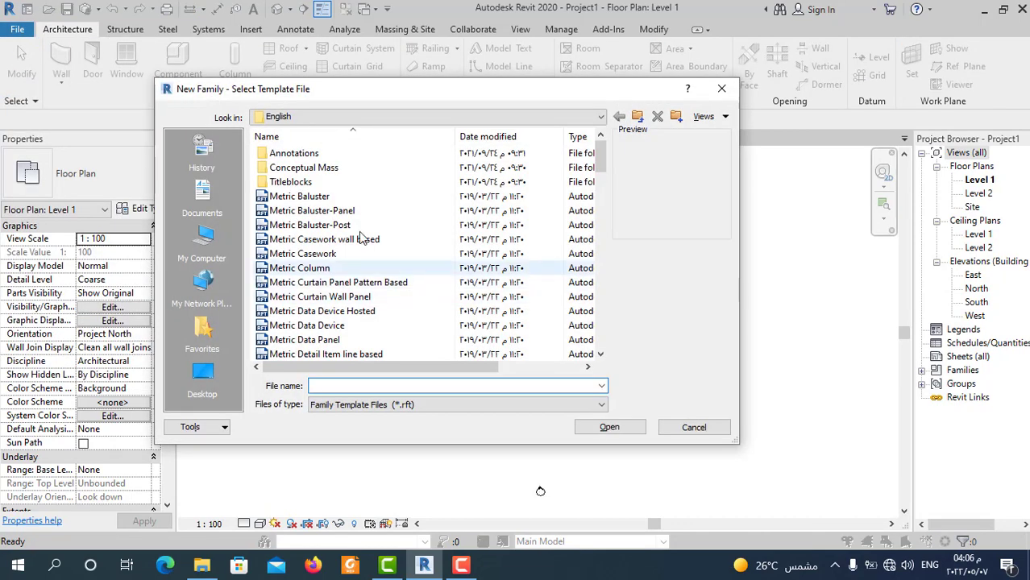
{"action": "left_click", "coordinate": [297, 197]}
{"action": "left_click", "coordinate": [609, 427]}
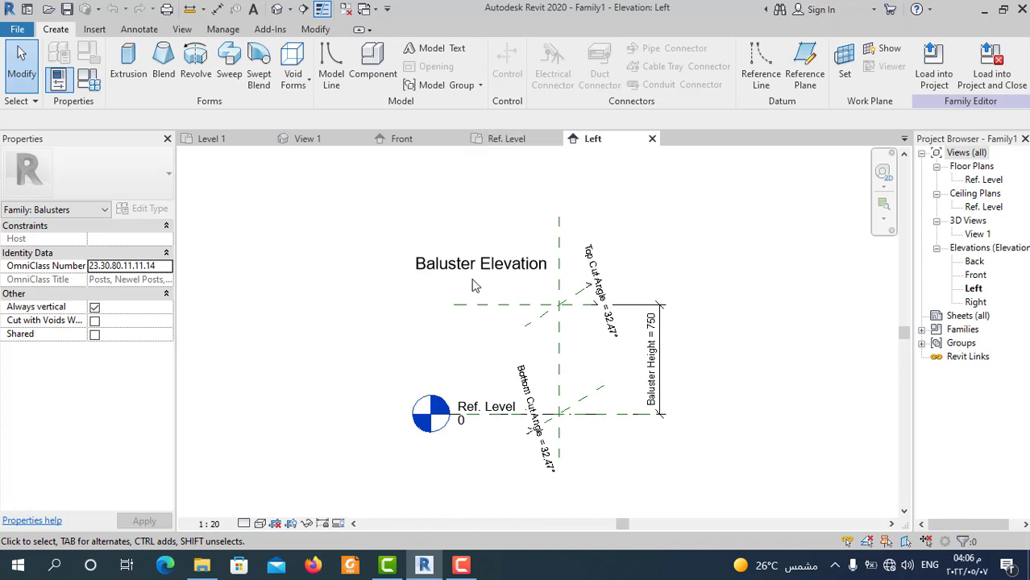
{"action": "scroll", "coordinate": [540, 422], "scroll_direction": "up", "scroll_amount": 1}
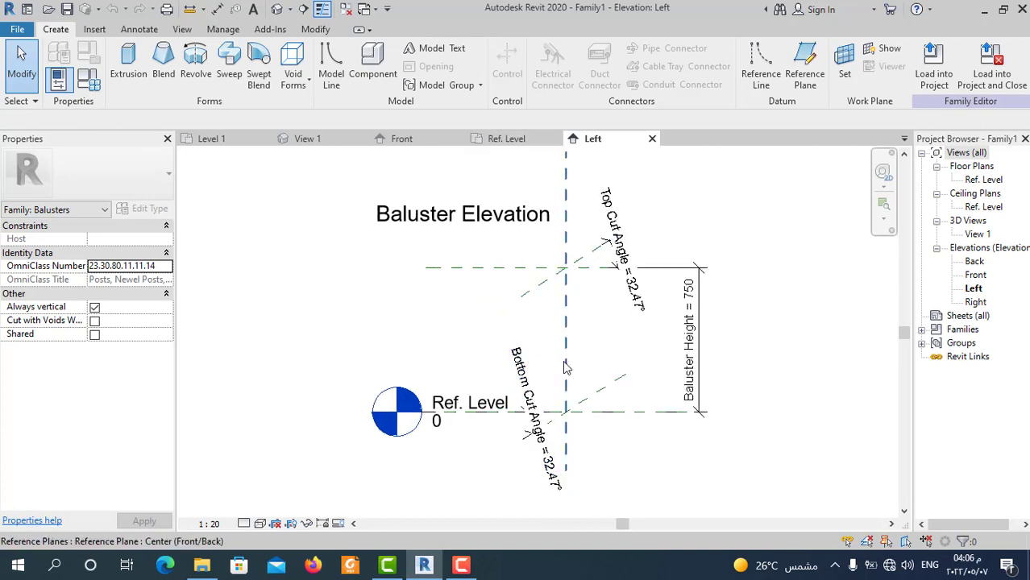
{"action": "scroll", "coordinate": [577, 305], "scroll_direction": "up", "scroll_amount": 1}
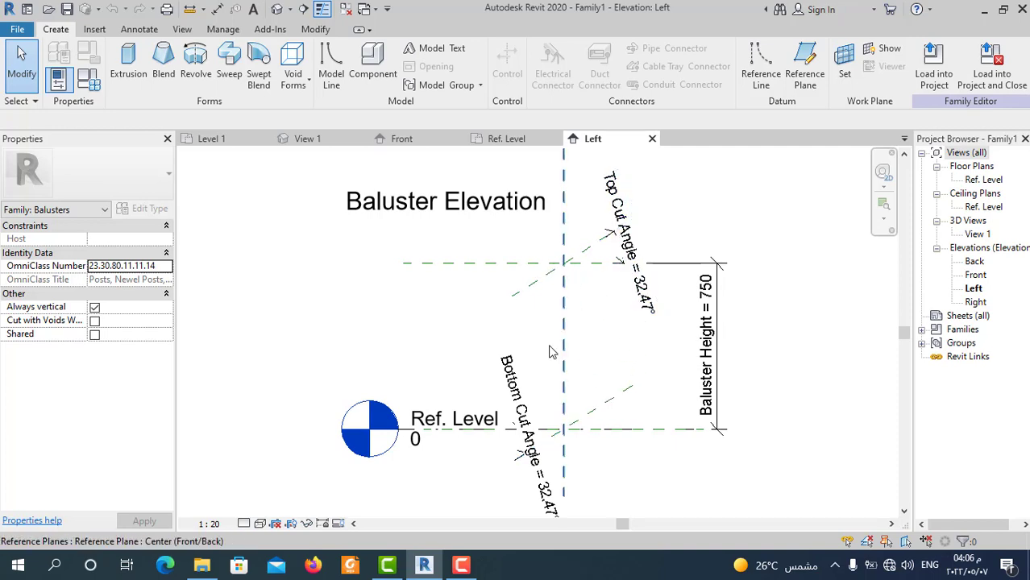
{"action": "scroll", "coordinate": [615, 353], "scroll_direction": "up", "scroll_amount": 1}
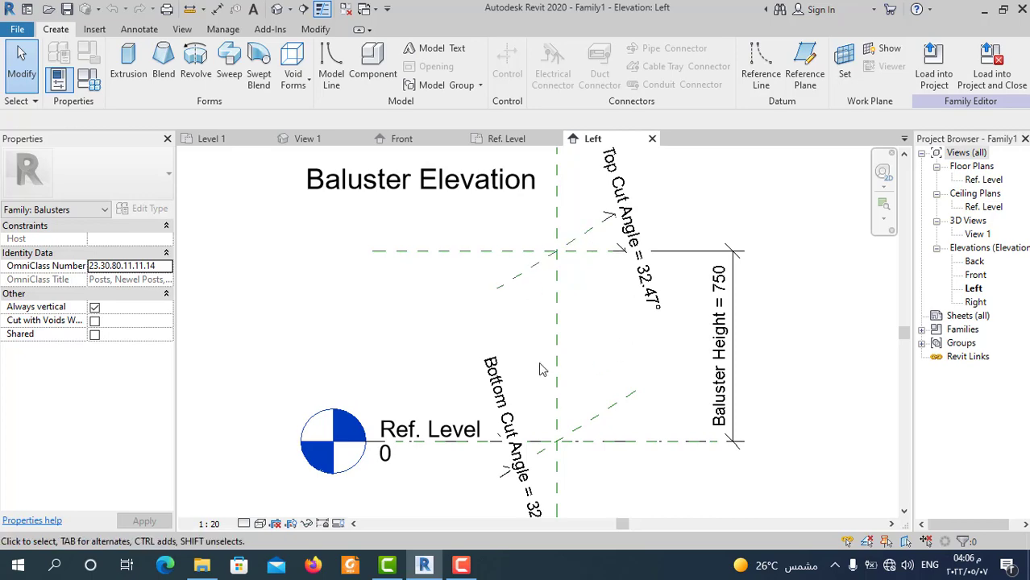
{"action": "scroll", "coordinate": [612, 367], "scroll_direction": "down", "scroll_amount": 1}
{"action": "scroll", "coordinate": [662, 367], "scroll_direction": "up", "scroll_amount": 1}
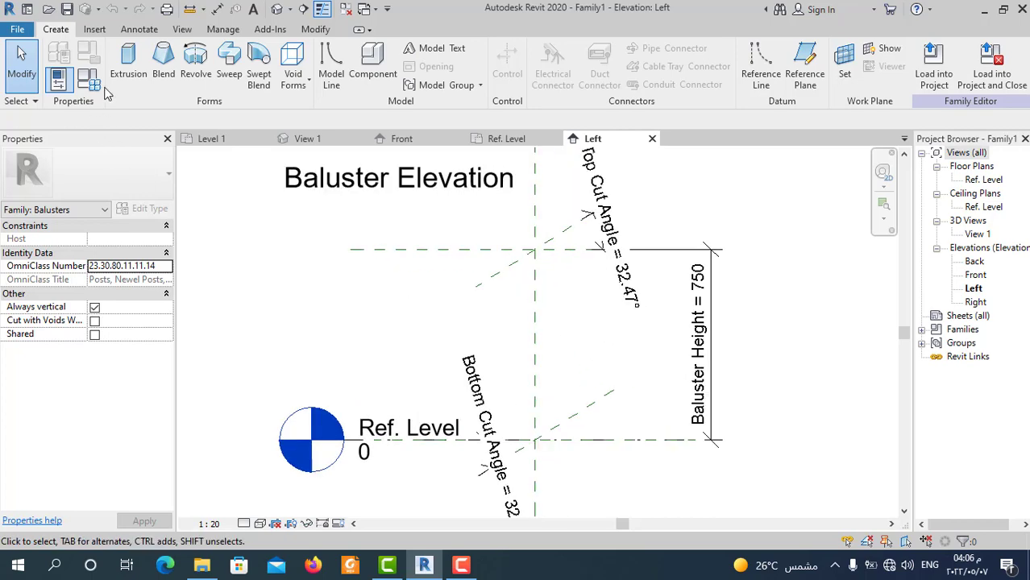
Step: Abandon the first extrusion attempt and switch the family length units to Centimeters
{"action": "left_click", "coordinate": [128, 63]}
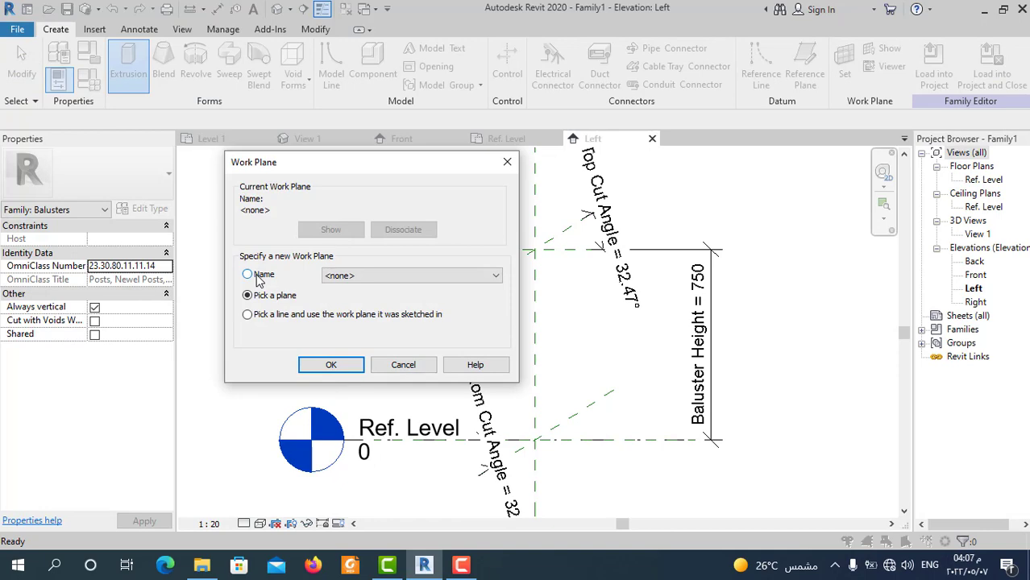
{"action": "left_click", "coordinate": [508, 163]}
{"action": "key", "text": "u"}
{"action": "key", "text": "n"}
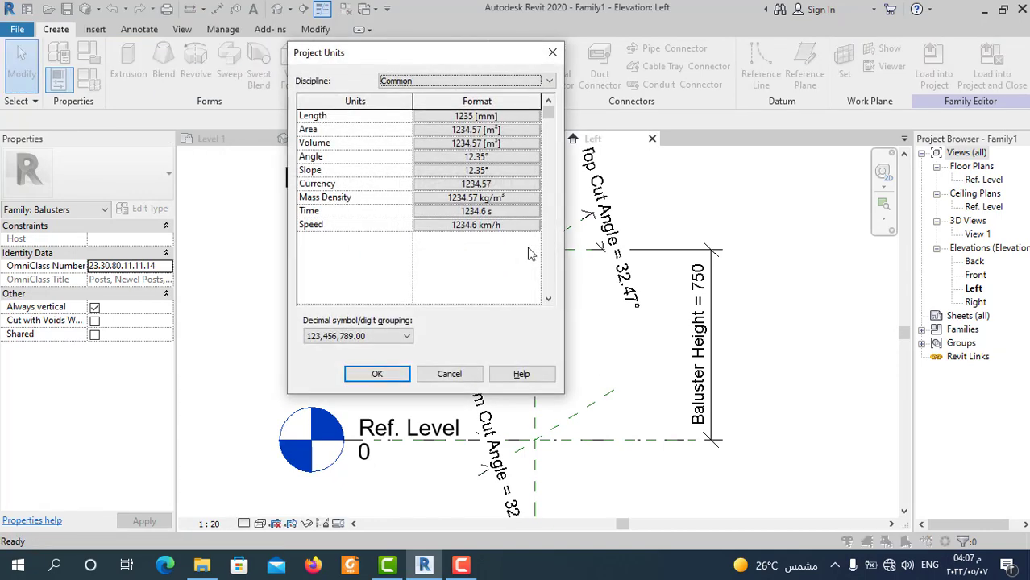
{"action": "left_click", "coordinate": [469, 119]}
{"action": "left_click", "coordinate": [467, 143]}
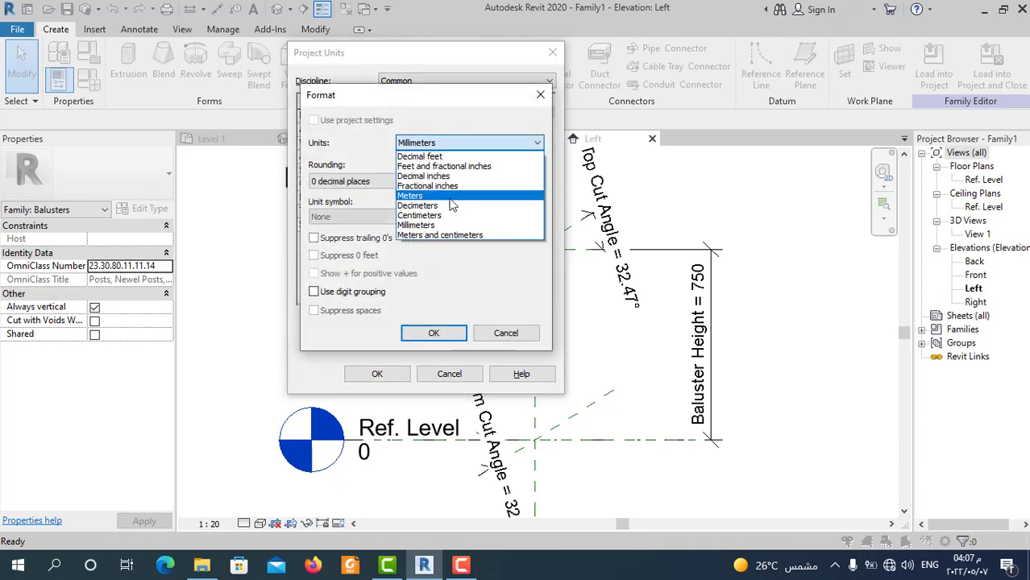
{"action": "left_click", "coordinate": [419, 215]}
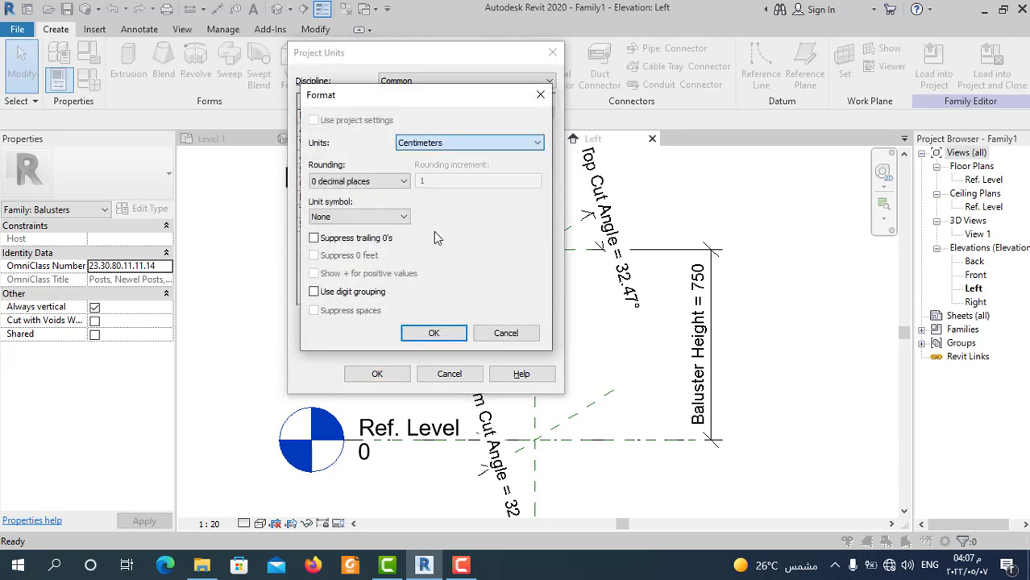
{"action": "left_click", "coordinate": [434, 333]}
{"action": "left_click", "coordinate": [377, 373]}
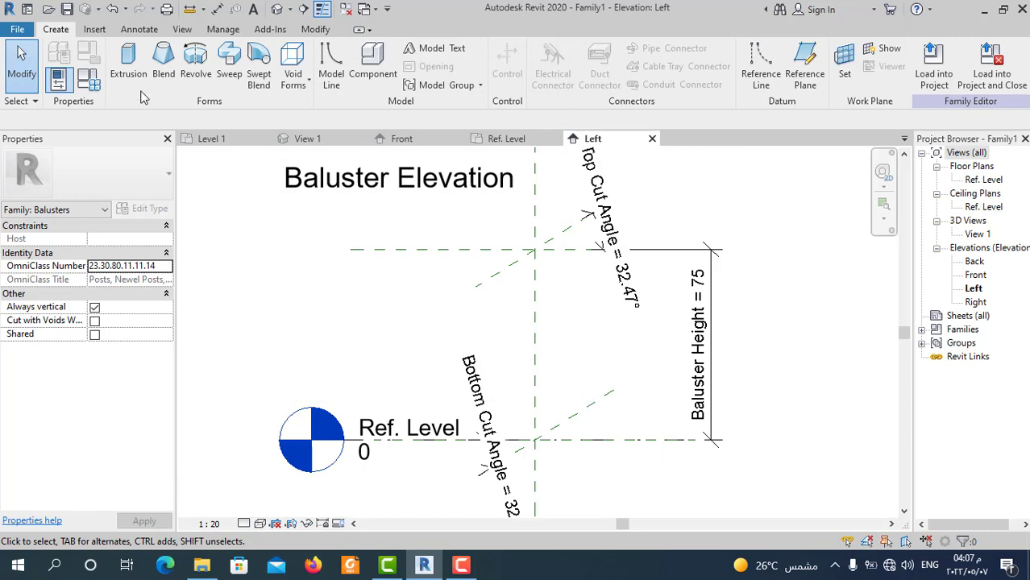
Step: Start an extrusion on the Reference Plane : Center (Left/Right) work plane
{"action": "left_click", "coordinate": [129, 69]}
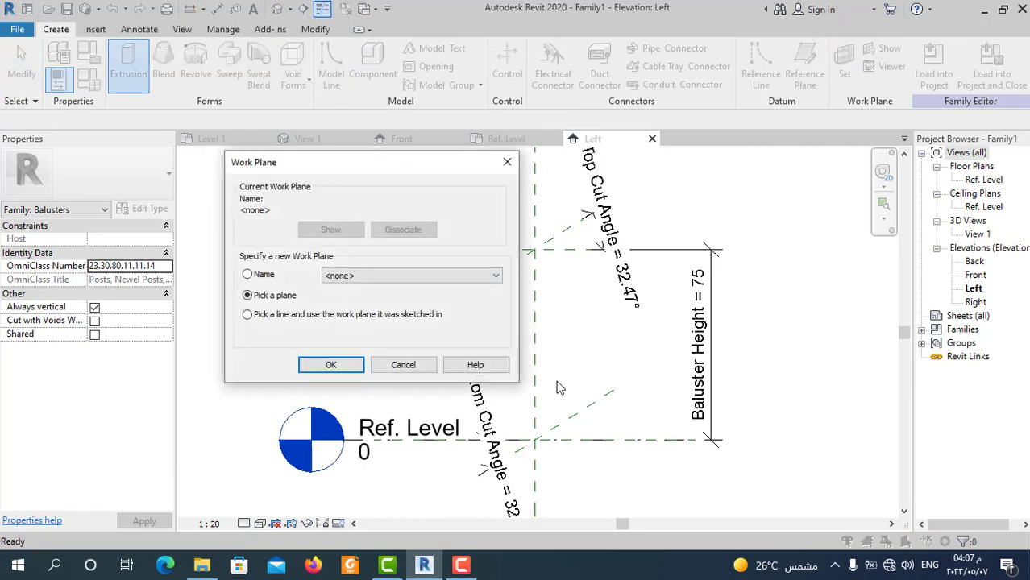
{"action": "left_click", "coordinate": [282, 277]}
{"action": "left_click", "coordinate": [458, 278]}
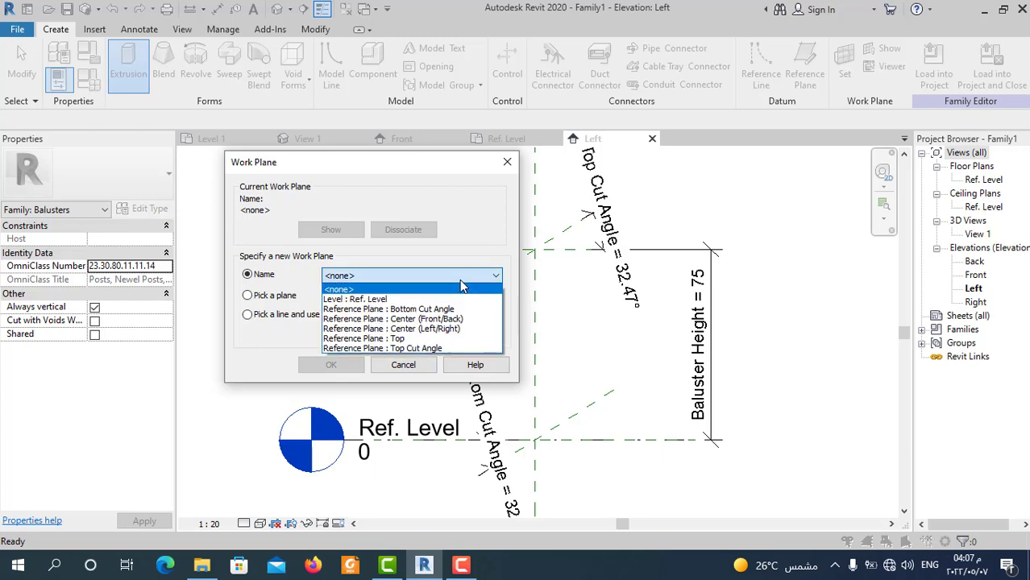
{"action": "left_click", "coordinate": [411, 329]}
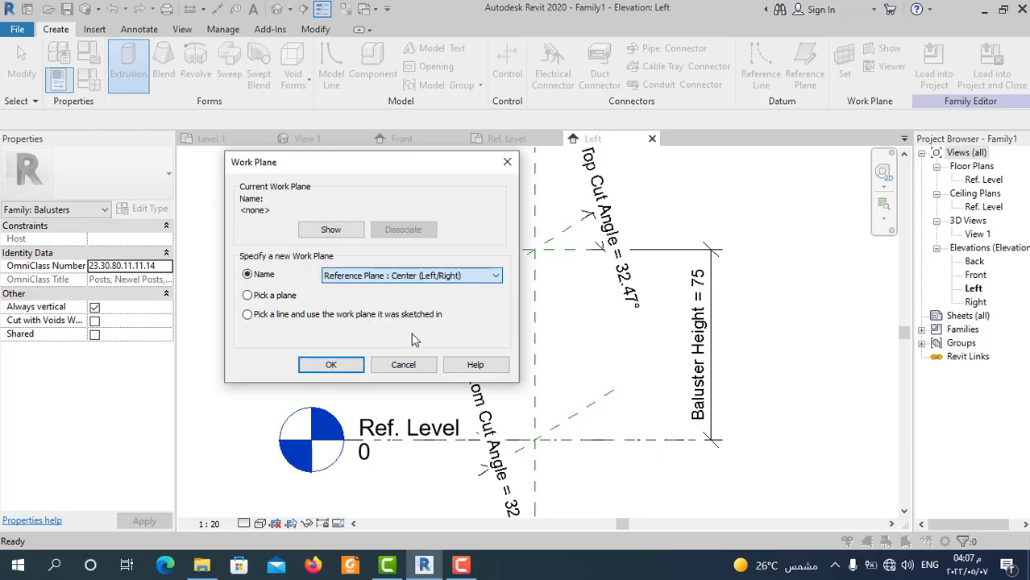
{"action": "left_click", "coordinate": [330, 365]}
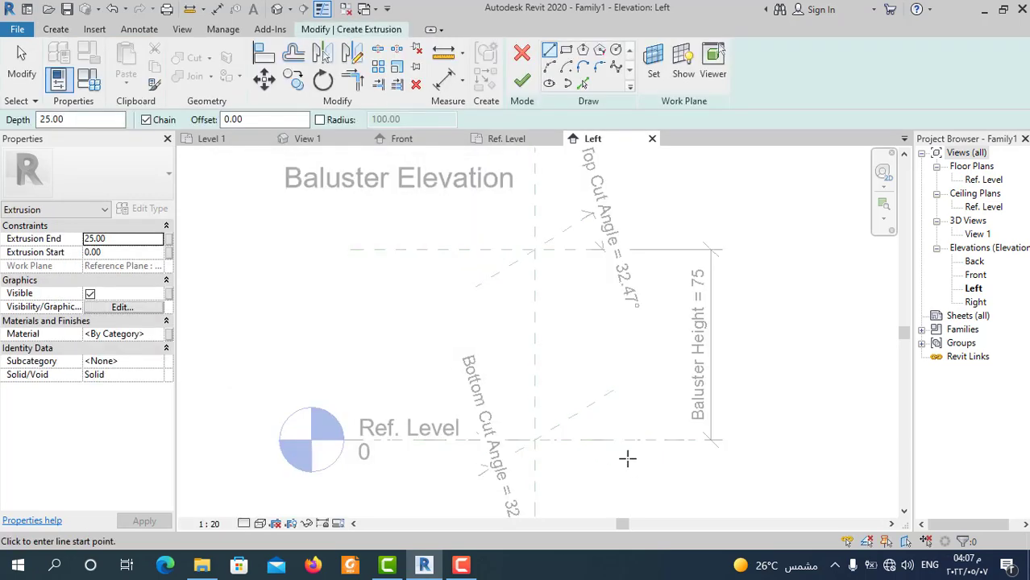
Step: Sketch a rectangle just below the top reference plane
{"action": "left_click", "coordinate": [568, 52]}
{"action": "scroll", "coordinate": [533, 269], "scroll_direction": "up", "scroll_amount": 2}
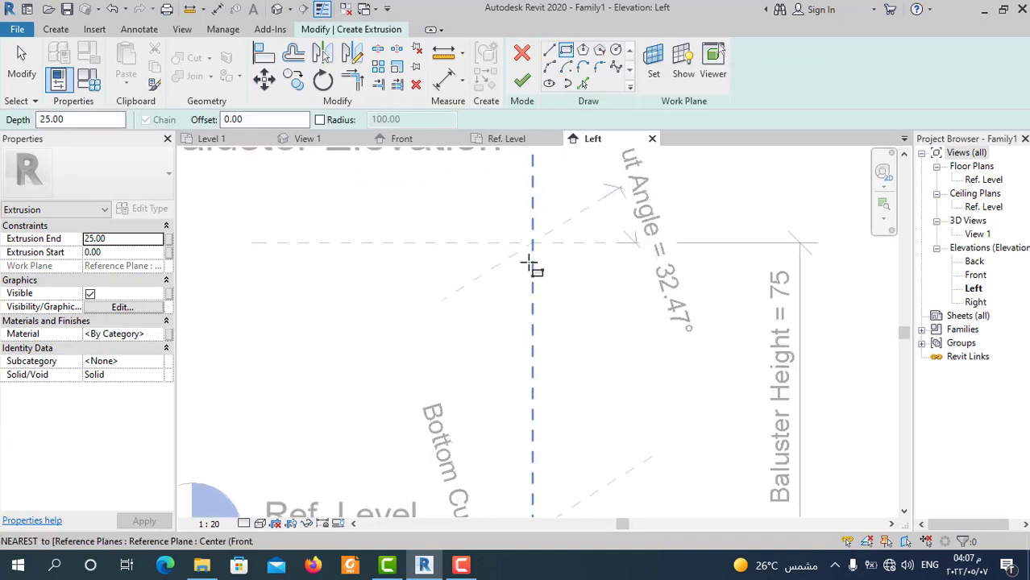
{"action": "left_click", "coordinate": [499, 242]}
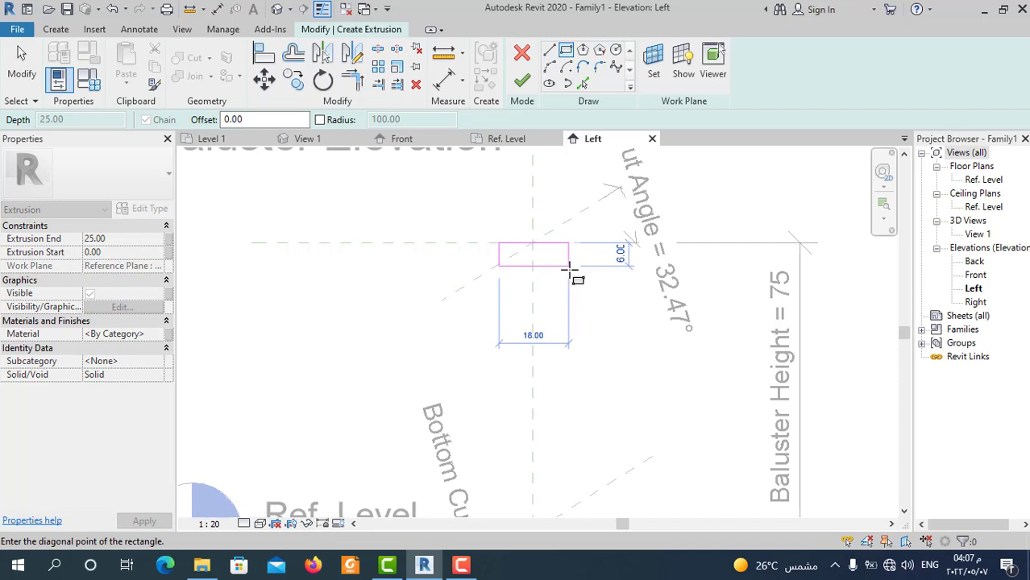
{"action": "key", "text": "Escape"}
{"action": "key", "text": "Escape"}
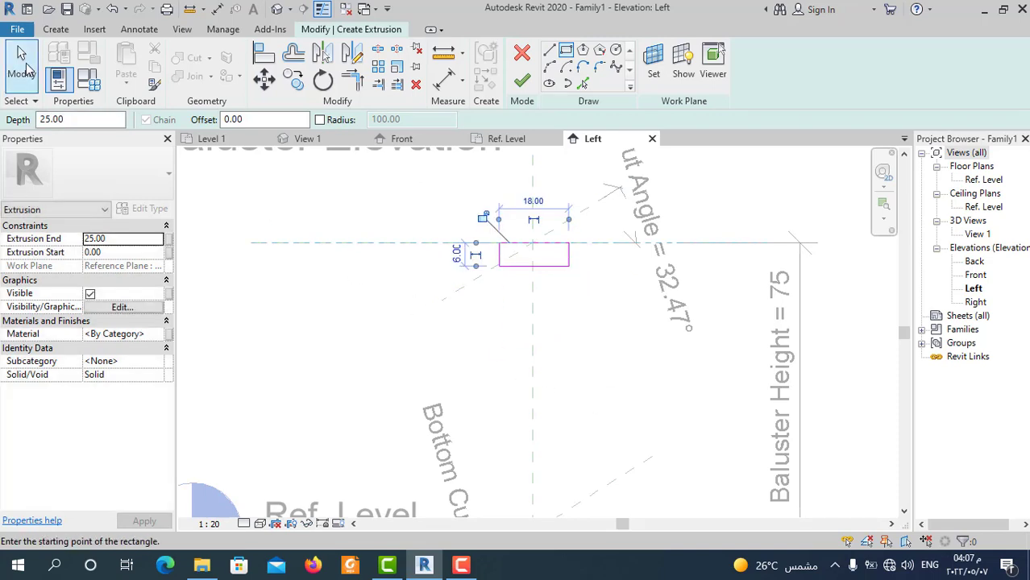
{"action": "scroll", "coordinate": [542, 264], "scroll_direction": "up", "scroll_amount": 3}
{"action": "scroll", "coordinate": [552, 286], "scroll_direction": "up", "scroll_amount": 3}
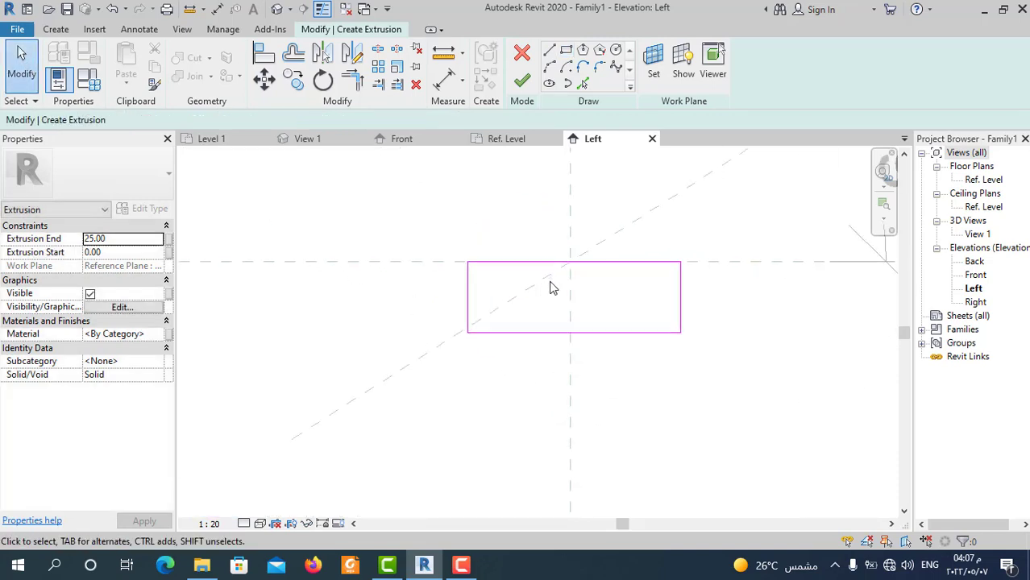
{"action": "scroll", "coordinate": [486, 340], "scroll_direction": "up", "scroll_amount": 1}
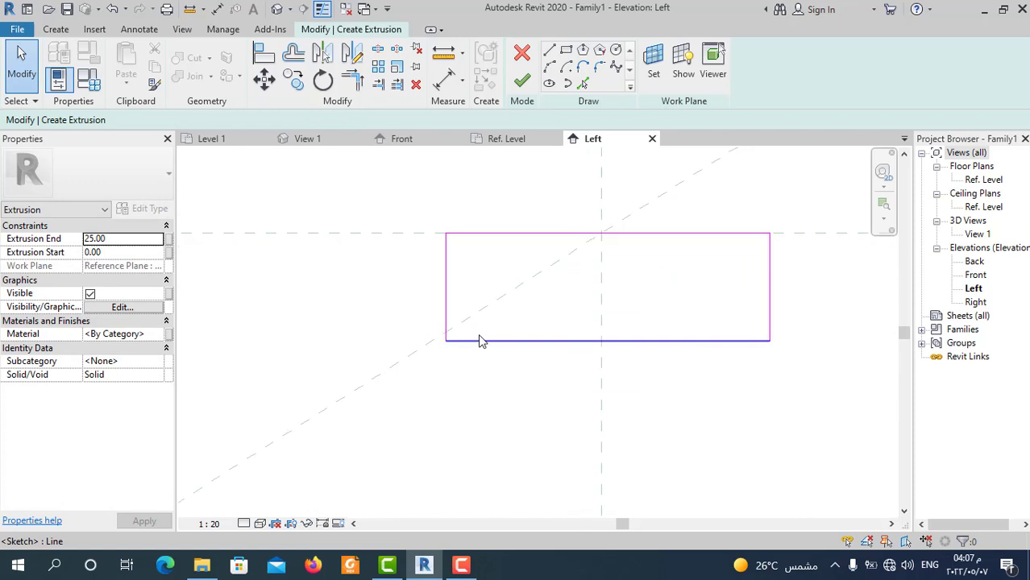
Step: Set the rectangle's left and right edges each 6 from the centre plane
{"action": "left_click", "coordinate": [447, 296]}
{"action": "left_click_drag", "start_coordinate": [770, 386], "coordinate": [603, 387]}
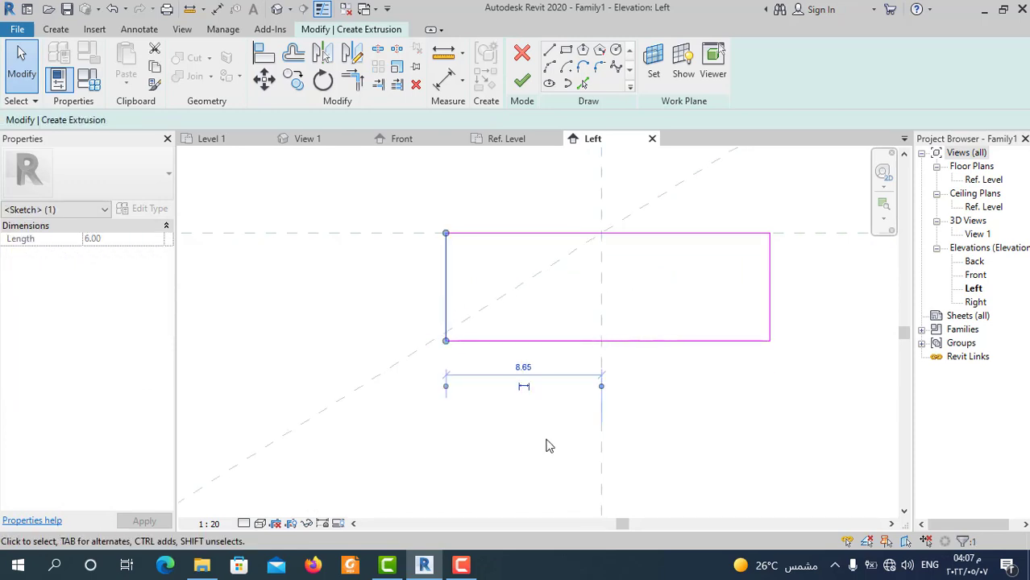
{"action": "left_click", "coordinate": [522, 367]}
{"action": "left_click", "coordinate": [519, 365]}
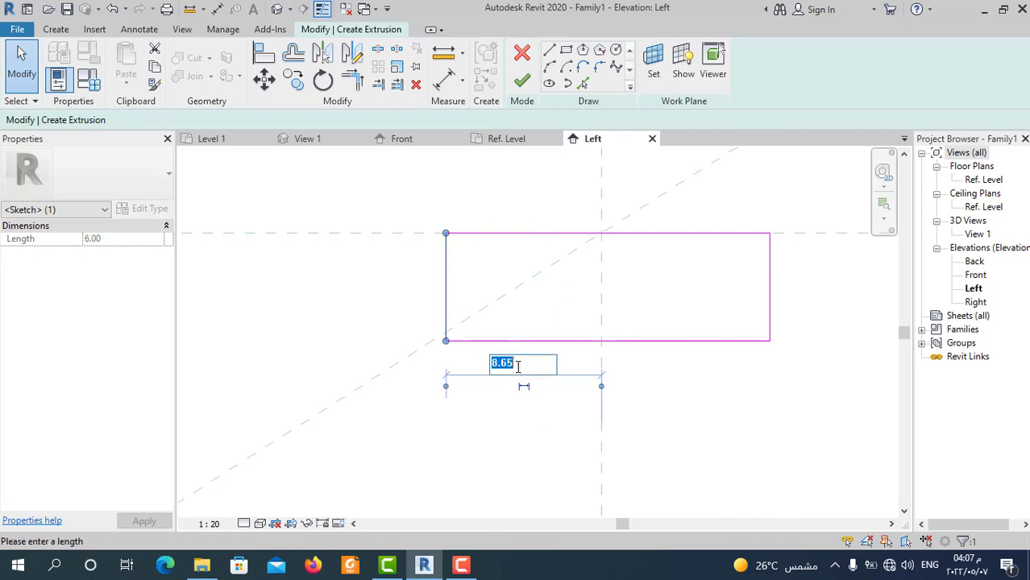
{"action": "type", "text": "6"}
{"action": "key", "text": "Return"}
{"action": "left_click", "coordinate": [771, 311]}
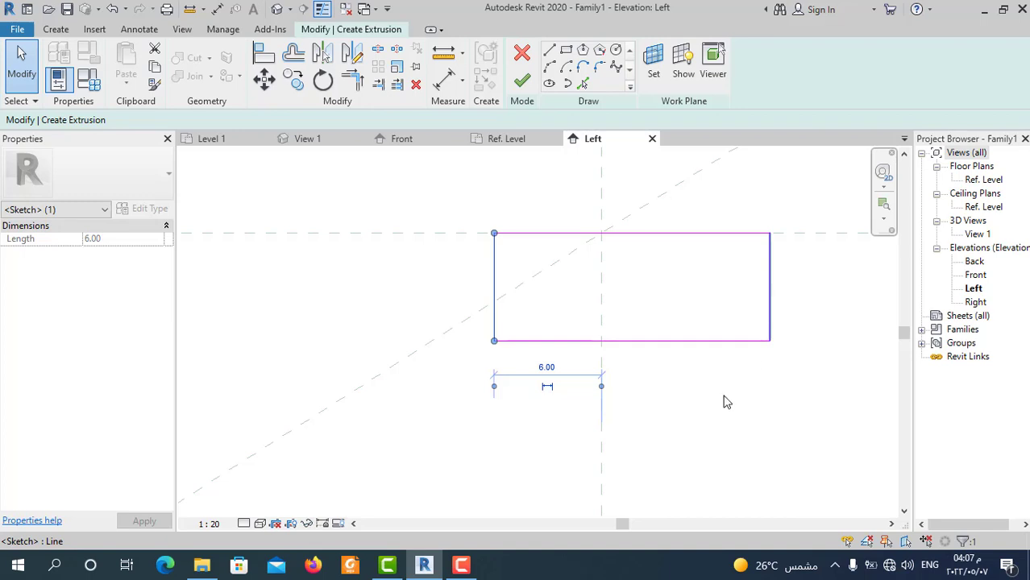
{"action": "left_click", "coordinate": [600, 196]}
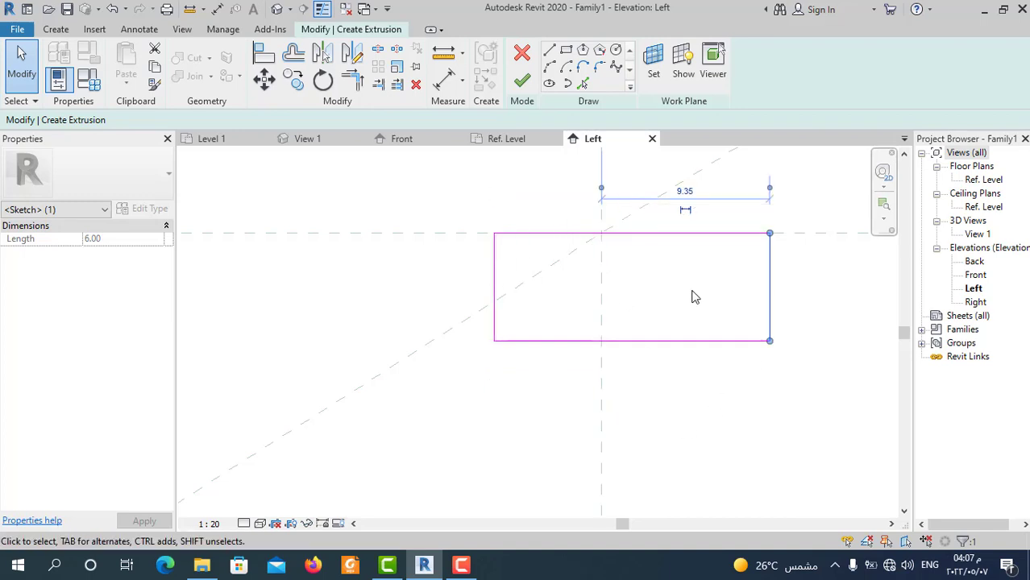
{"action": "left_click", "coordinate": [683, 198]}
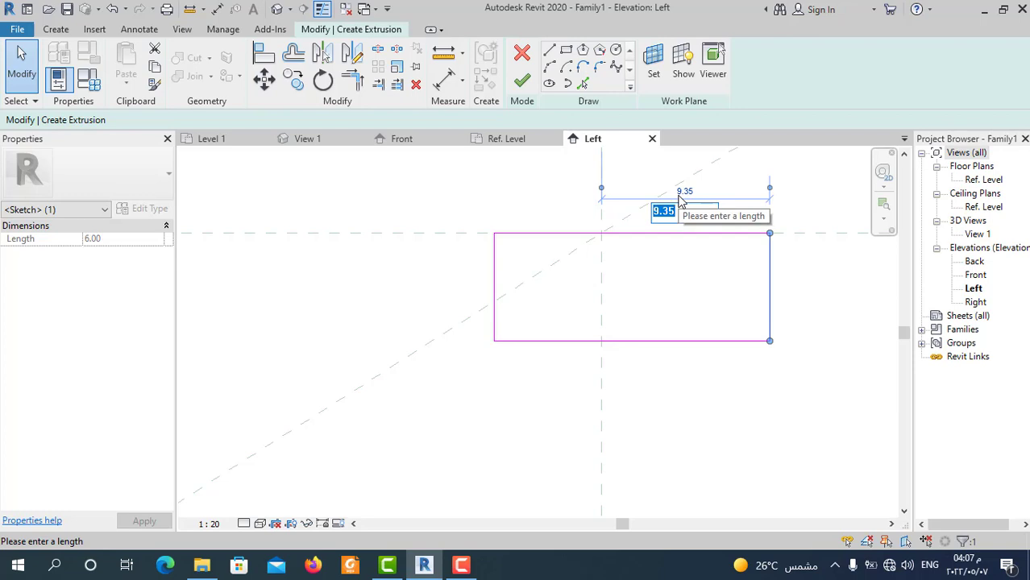
{"action": "type", "text": "6"}
{"action": "key", "text": "Return"}
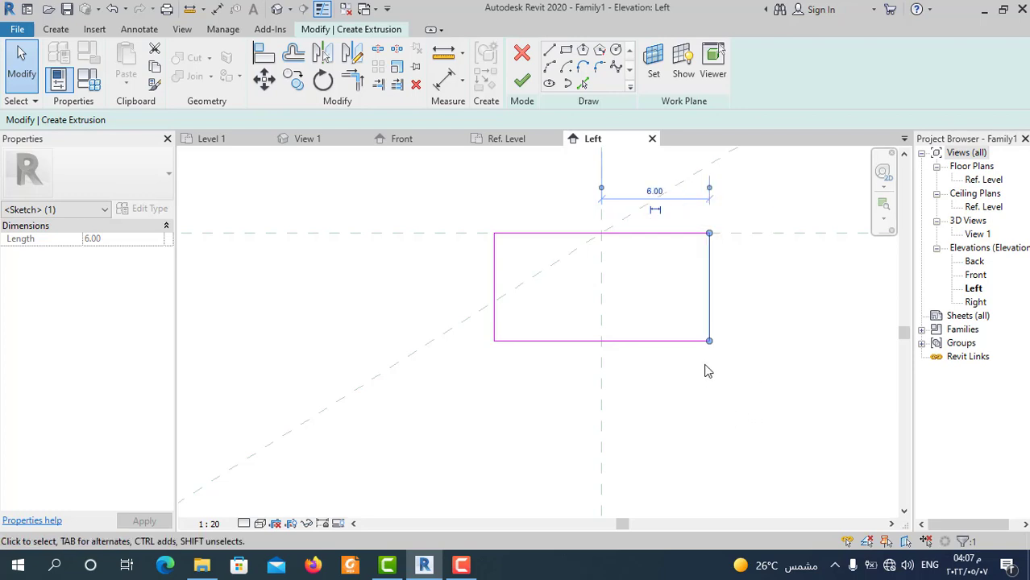
Step: Check the bottom edge and finish the 25-deep extrusion
{"action": "left_click", "coordinate": [679, 342]}
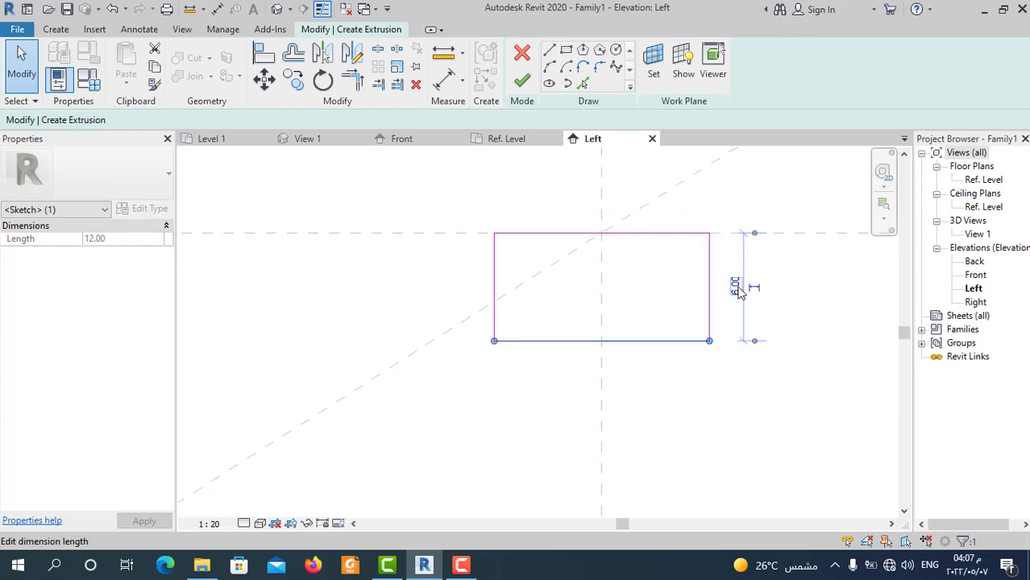
{"action": "left_click", "coordinate": [717, 438]}
{"action": "scroll", "coordinate": [577, 295], "scroll_direction": "down", "scroll_amount": 5}
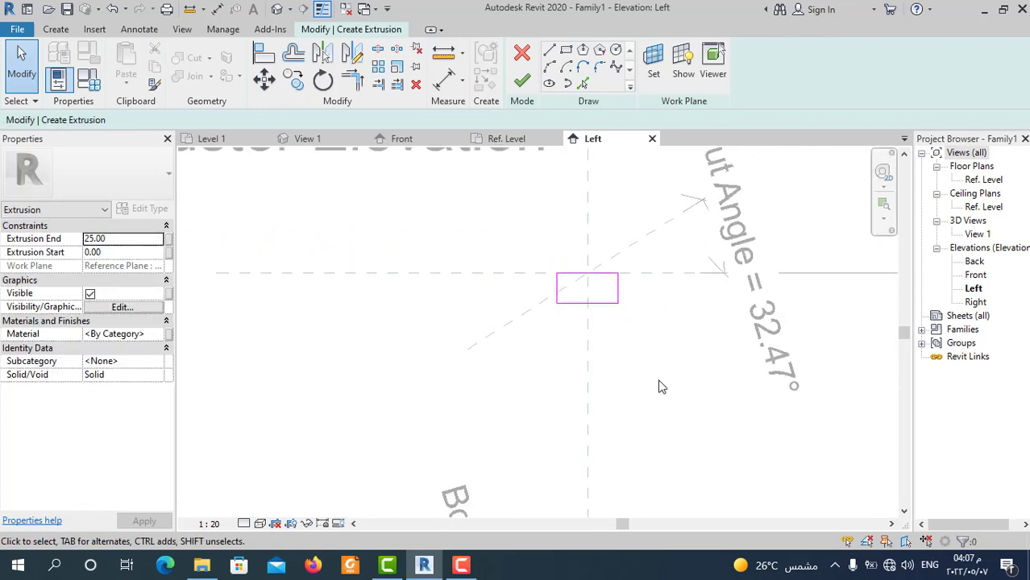
{"action": "scroll", "coordinate": [633, 300], "scroll_direction": "up", "scroll_amount": 1}
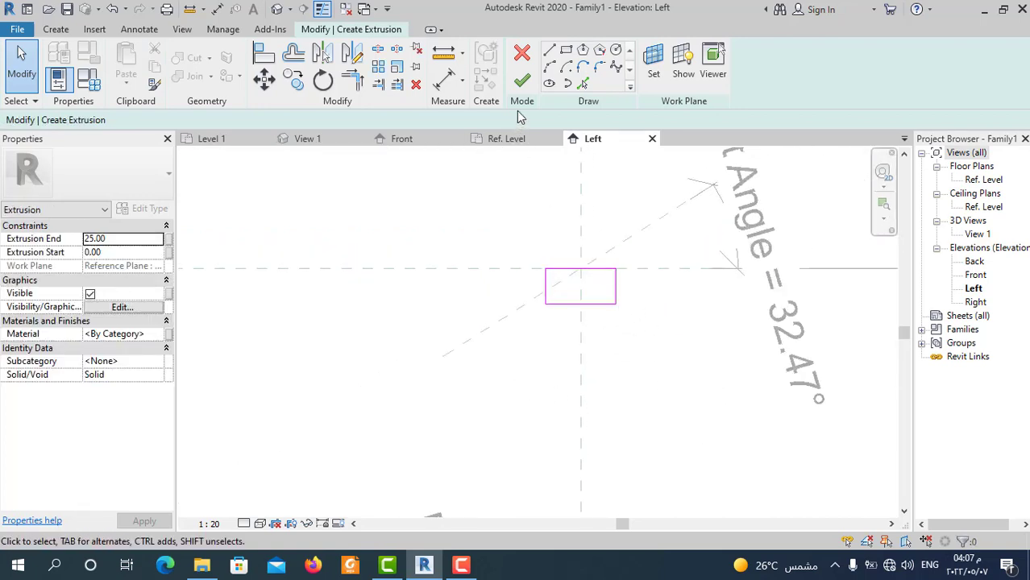
{"action": "left_click", "coordinate": [523, 80]}
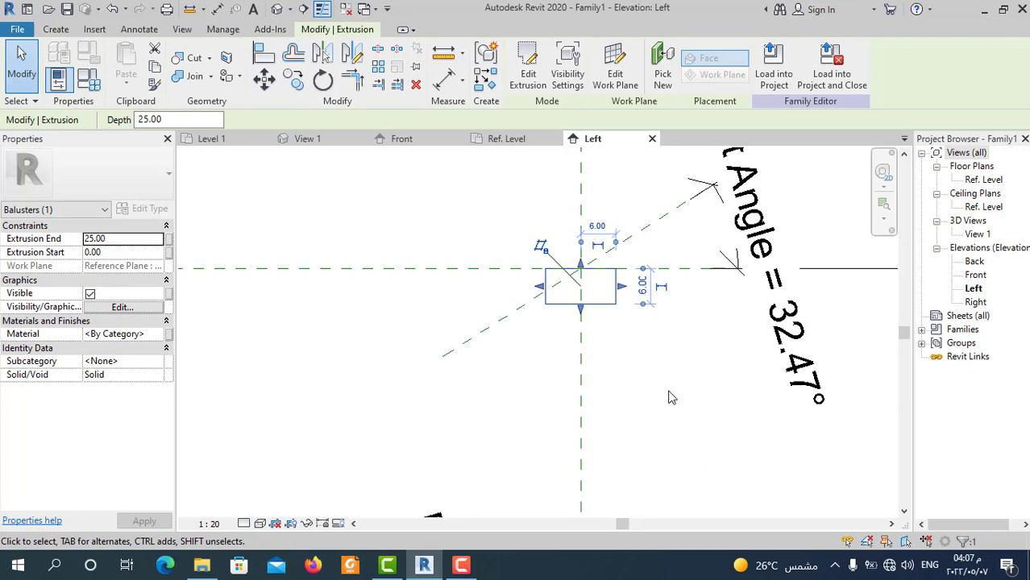
Step: Window-select the small rectangular extrusion
{"action": "left_click", "coordinate": [537, 314]}
{"action": "scroll", "coordinate": [537, 315], "scroll_direction": "down", "scroll_amount": 1}
{"action": "scroll", "coordinate": [538, 314], "scroll_direction": "down", "scroll_amount": 3}
{"action": "scroll", "coordinate": [556, 437], "scroll_direction": "up", "scroll_amount": 1}
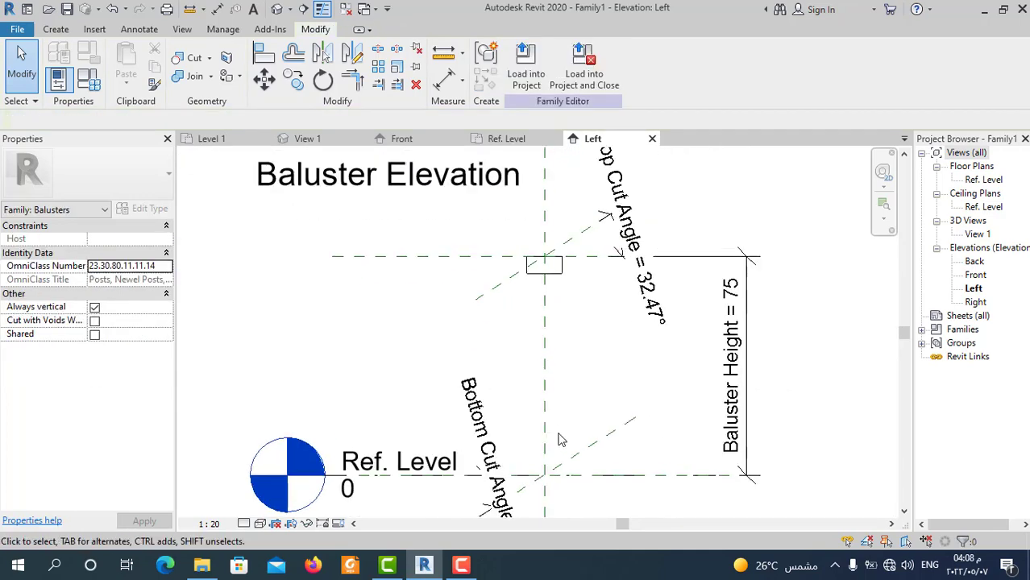
{"action": "left_click_drag", "start_coordinate": [502, 232], "coordinate": [579, 299]}
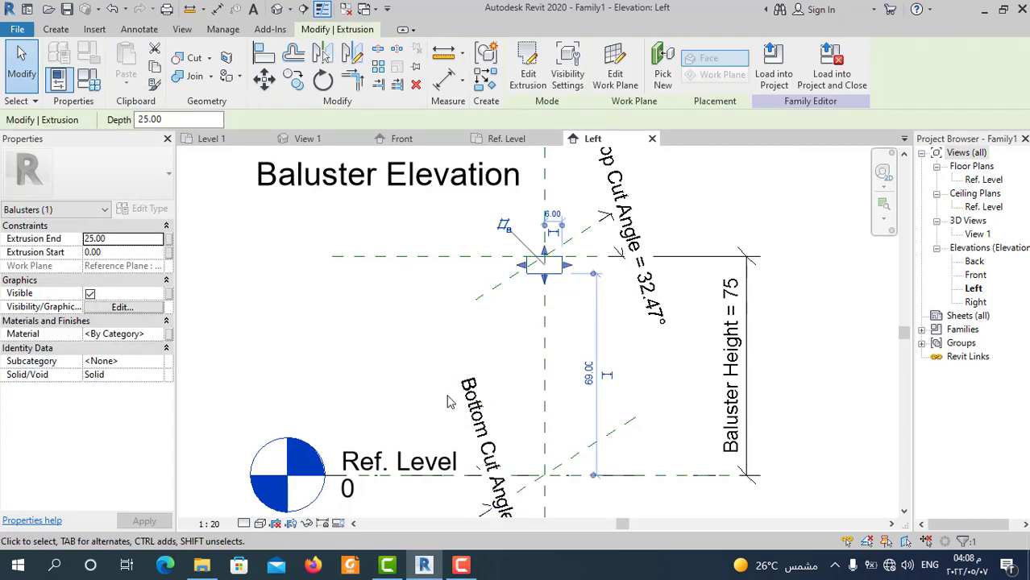
Step: Copy the extrusion from its bottom midpoint to the Ref. Level/Center intersection
{"action": "left_click", "coordinate": [294, 79]}
{"action": "scroll", "coordinate": [546, 280], "scroll_direction": "up", "scroll_amount": 3}
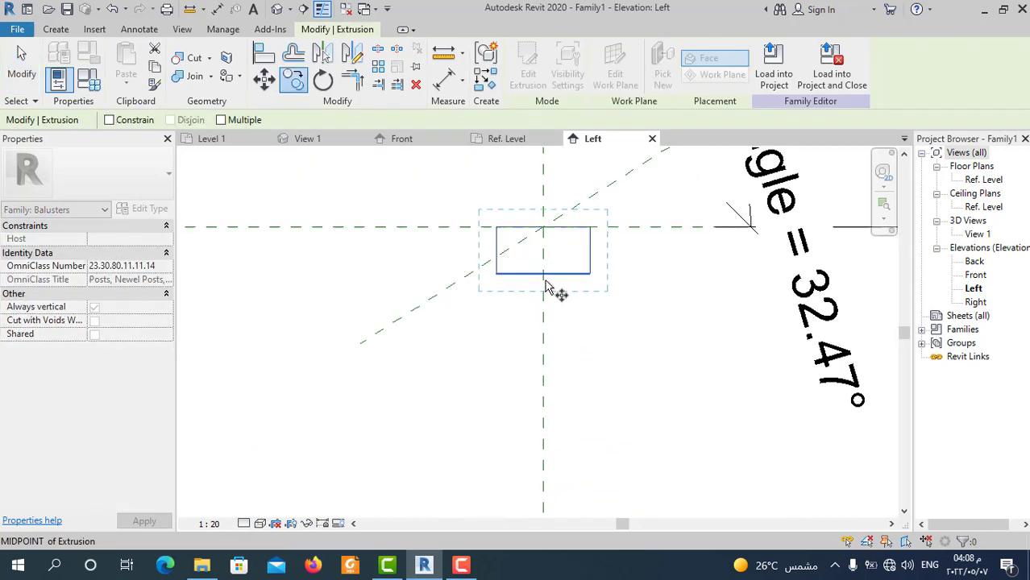
{"action": "left_click", "coordinate": [547, 278]}
{"action": "scroll", "coordinate": [551, 242], "scroll_direction": "down", "scroll_amount": 3}
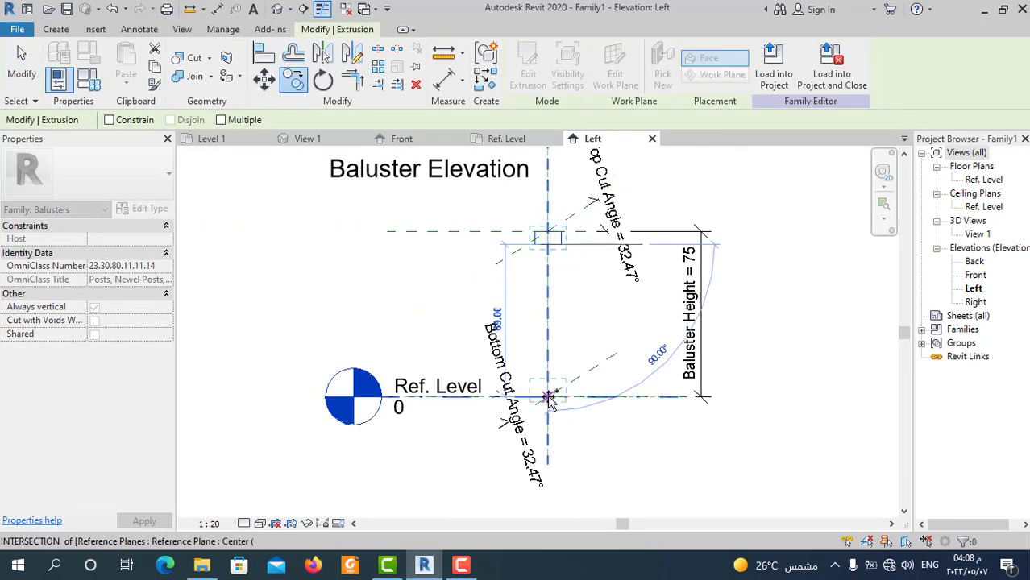
{"action": "scroll", "coordinate": [548, 400], "scroll_direction": "up", "scroll_amount": 3}
{"action": "left_click", "coordinate": [548, 397]}
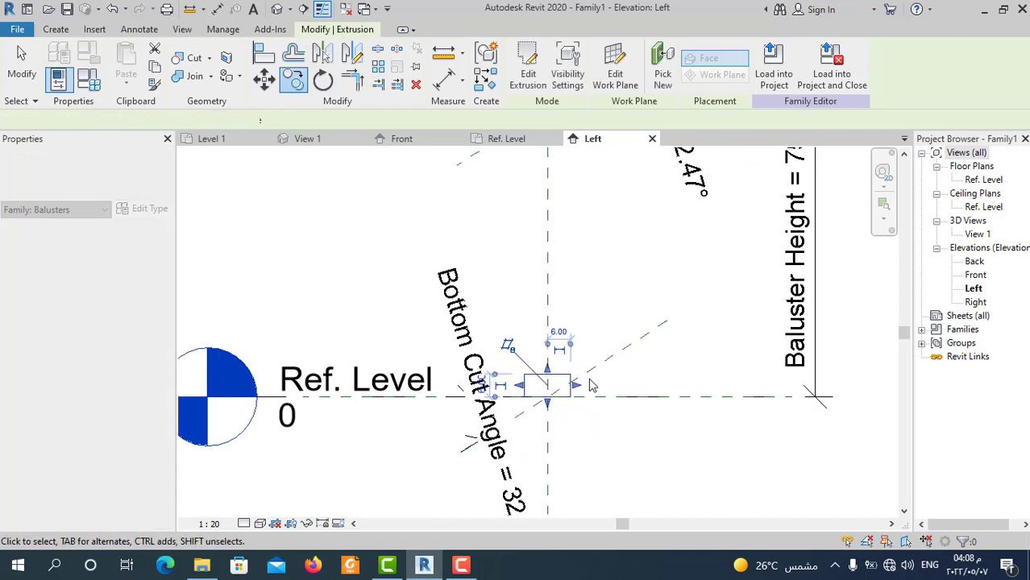
{"action": "scroll", "coordinate": [593, 384], "scroll_direction": "down", "scroll_amount": 2}
{"action": "scroll", "coordinate": [598, 308], "scroll_direction": "down", "scroll_amount": 1}
{"action": "left_click", "coordinate": [545, 484]}
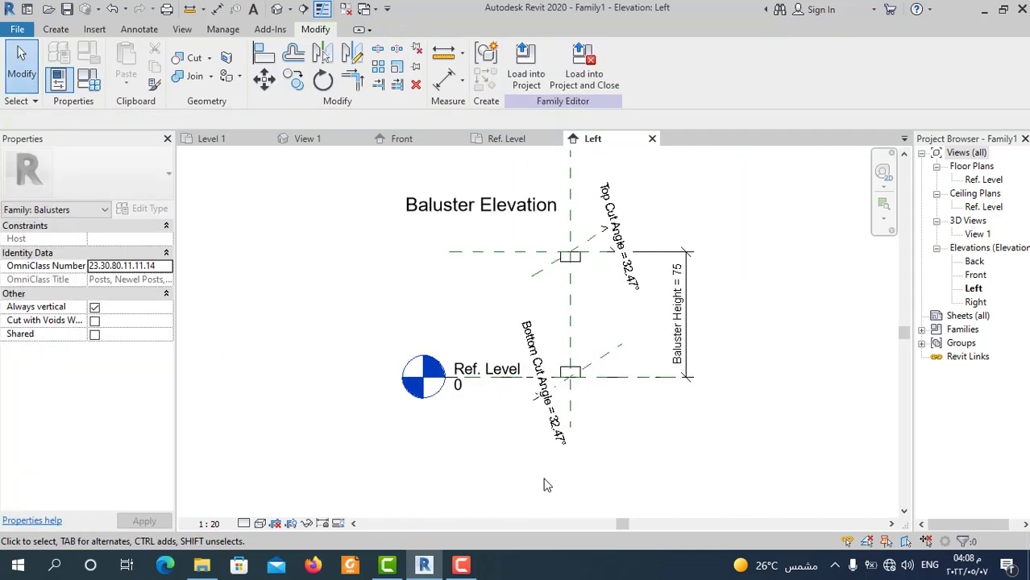
{"action": "scroll", "coordinate": [600, 355], "scroll_direction": "up", "scroll_amount": 1}
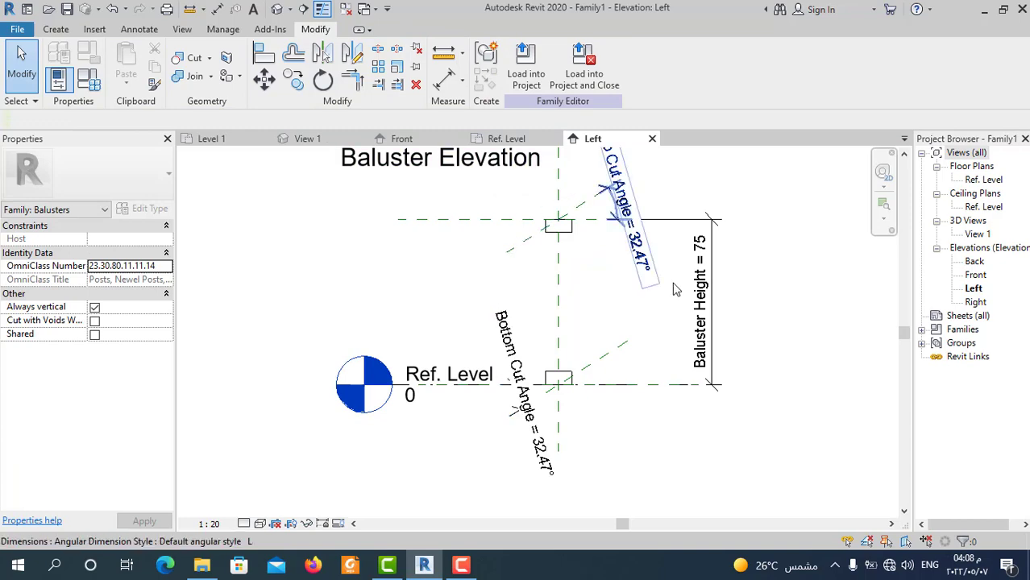
Step: Open the Front elevation view from the Project Browser
{"action": "left_click", "coordinate": [971, 288]}
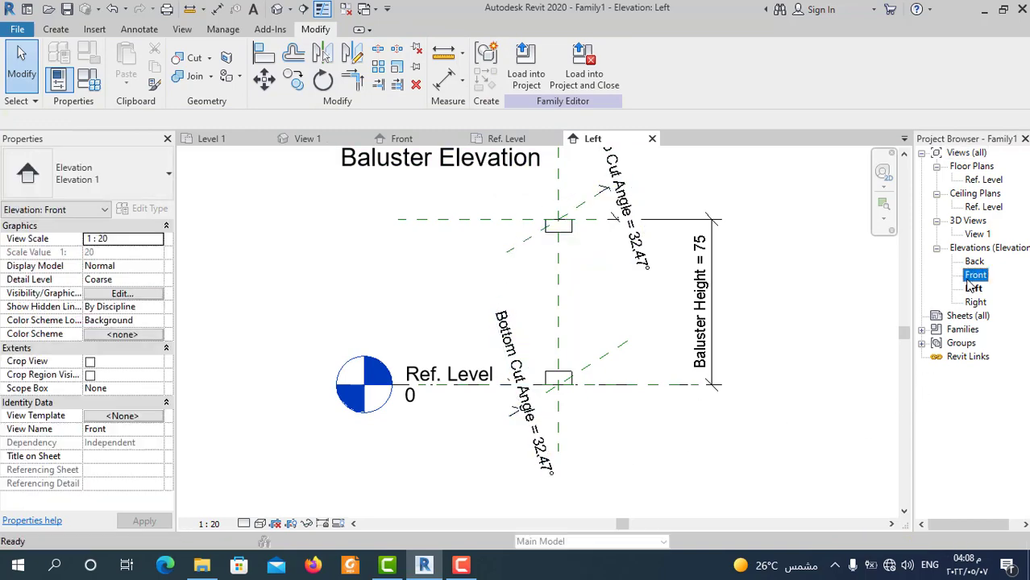
{"action": "double_click", "coordinate": [974, 275]}
{"action": "scroll", "coordinate": [464, 441], "scroll_direction": "up", "scroll_amount": 2}
{"action": "scroll", "coordinate": [478, 391], "scroll_direction": "up", "scroll_amount": 2}
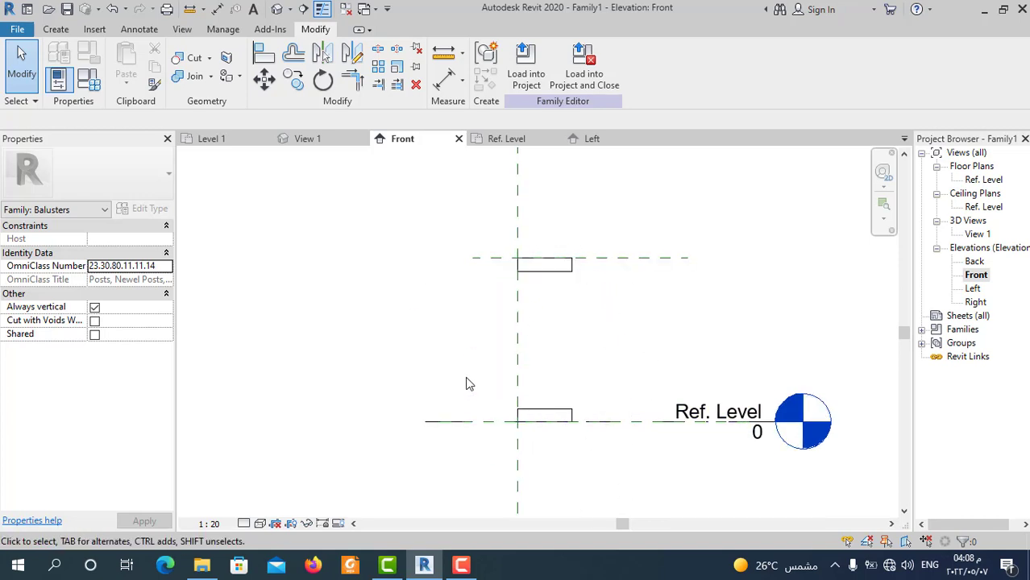
Step: Change the upper block's Extrusion End to -6
{"action": "left_click", "coordinate": [568, 273]}
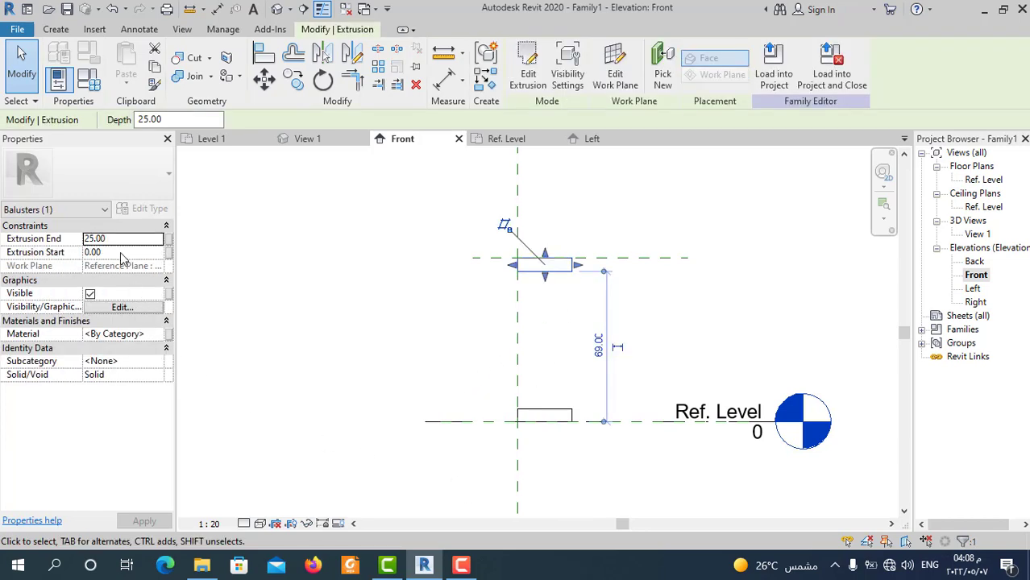
{"action": "left_click", "coordinate": [119, 239]}
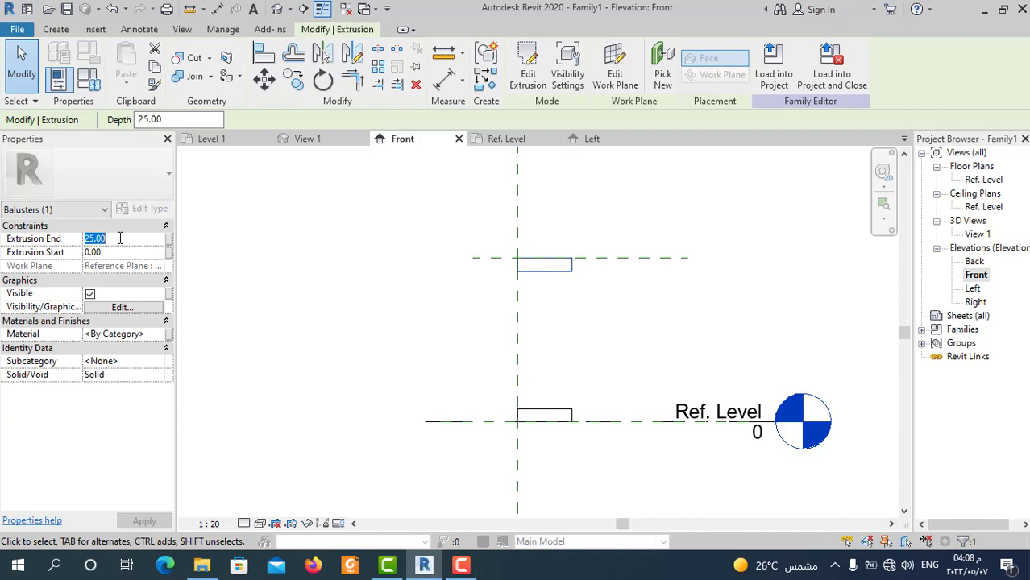
{"action": "type", "text": "-6"}
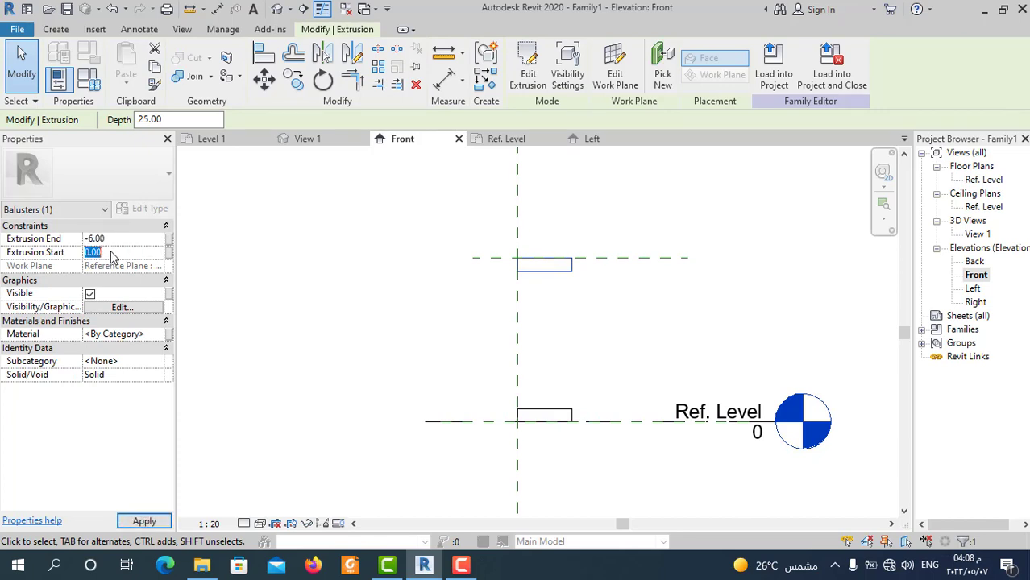
{"action": "left_click", "coordinate": [338, 305]}
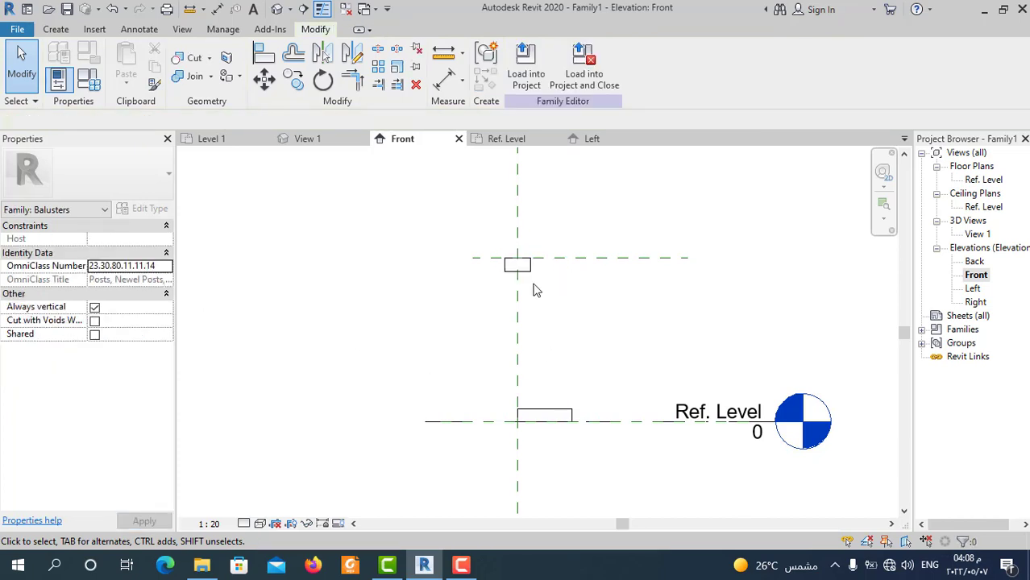
{"action": "scroll", "coordinate": [520, 272], "scroll_direction": "up", "scroll_amount": 2}
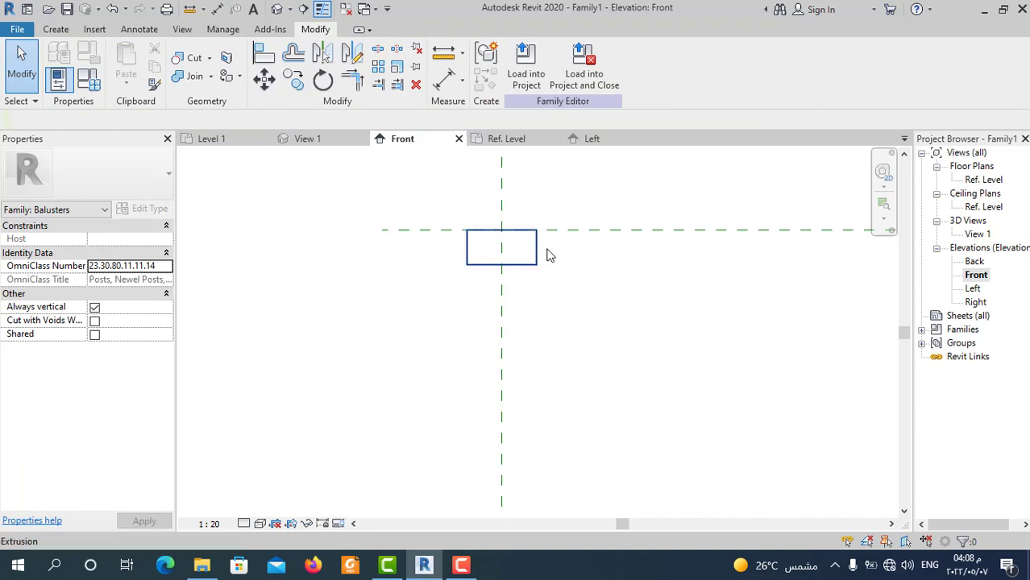
{"action": "scroll", "coordinate": [548, 255], "scroll_direction": "down", "scroll_amount": 3}
Step: Give the lower block Extrusion End -6 and Extrusion Start 6
{"action": "left_click", "coordinate": [569, 382]}
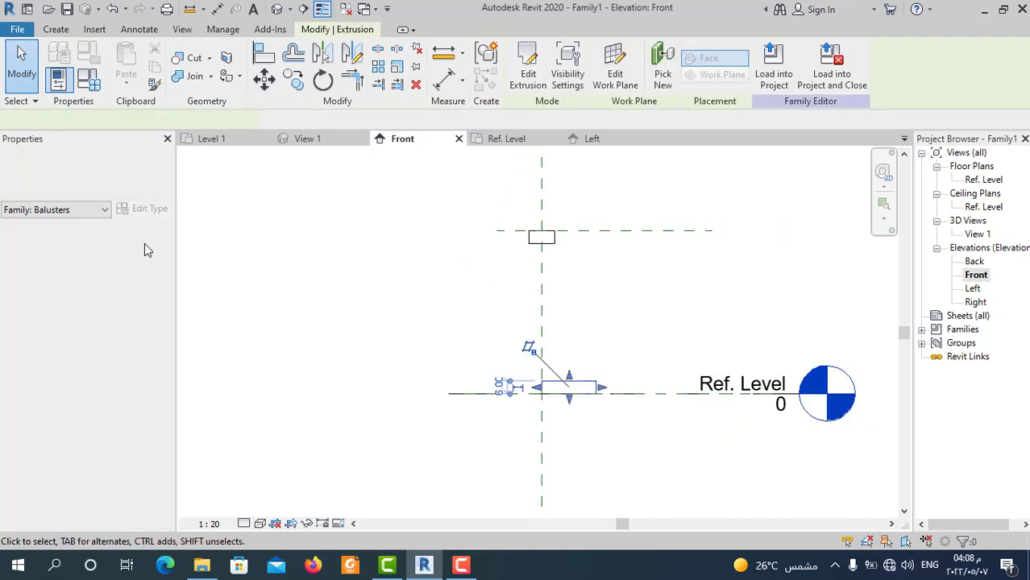
{"action": "left_click", "coordinate": [136, 240]}
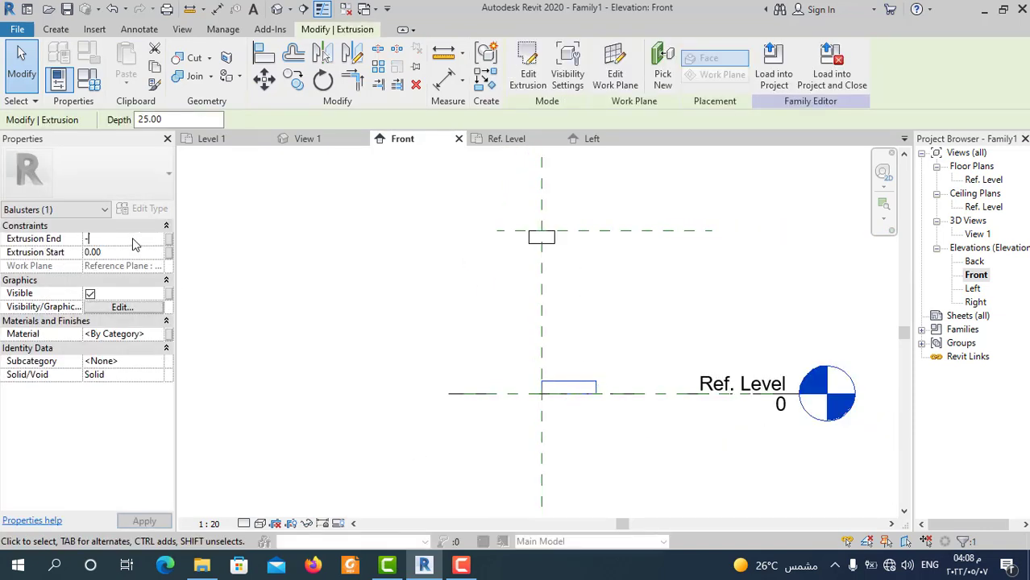
{"action": "left_click", "coordinate": [113, 256]}
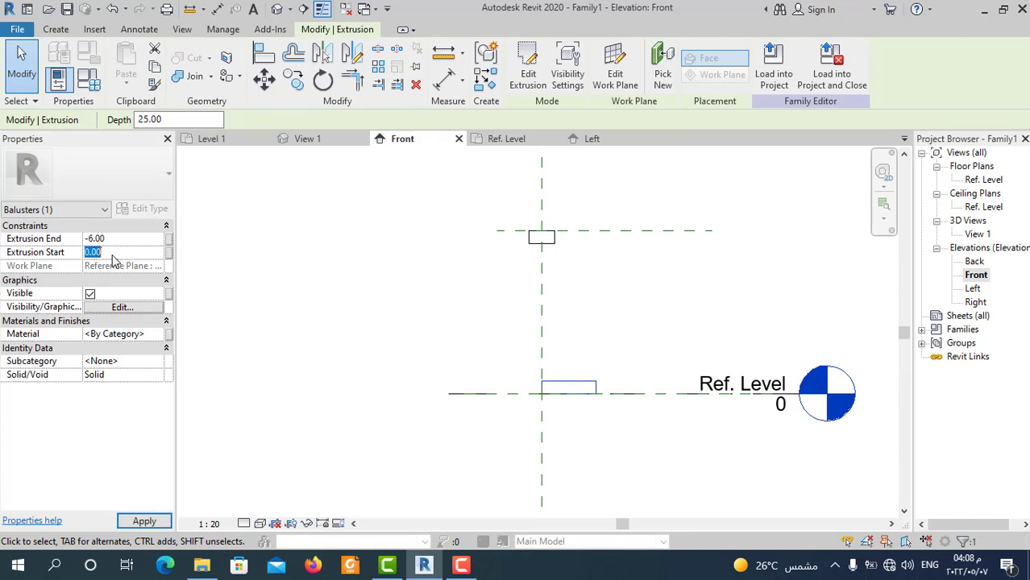
{"action": "type", "text": "6"}
{"action": "left_click", "coordinate": [348, 314]}
{"action": "scroll", "coordinate": [572, 315], "scroll_direction": "down", "scroll_amount": 2}
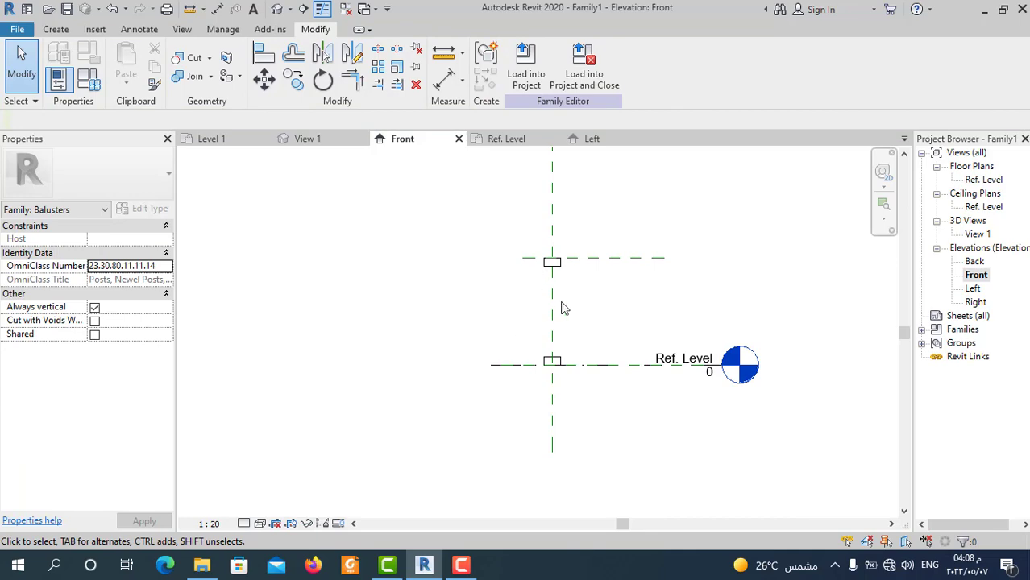
Step: From the Left elevation, begin a Revolve on Reference Plane : Center (Left/Right)
{"action": "double_click", "coordinate": [972, 289]}
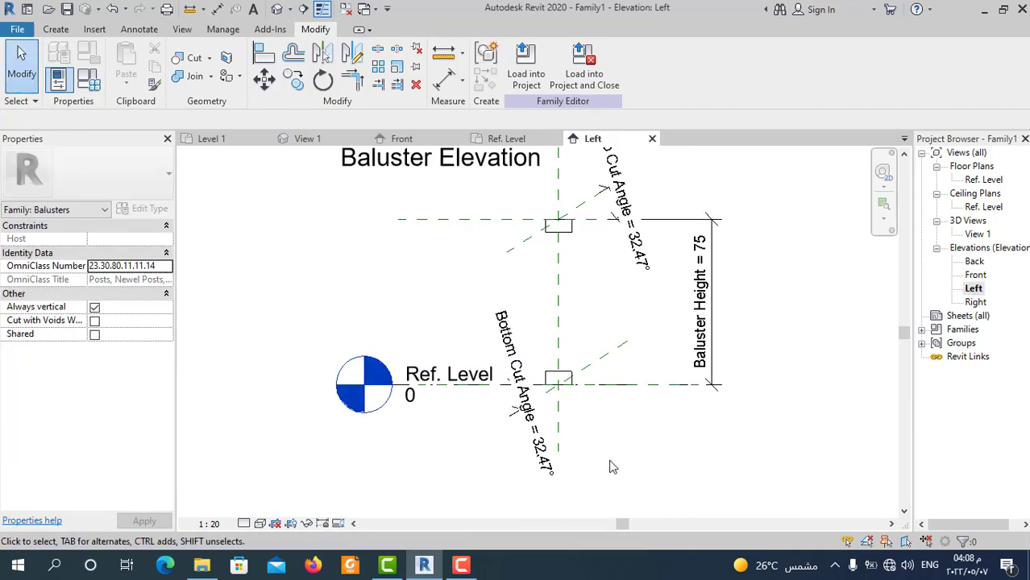
{"action": "scroll", "coordinate": [520, 326], "scroll_direction": "up", "scroll_amount": 2}
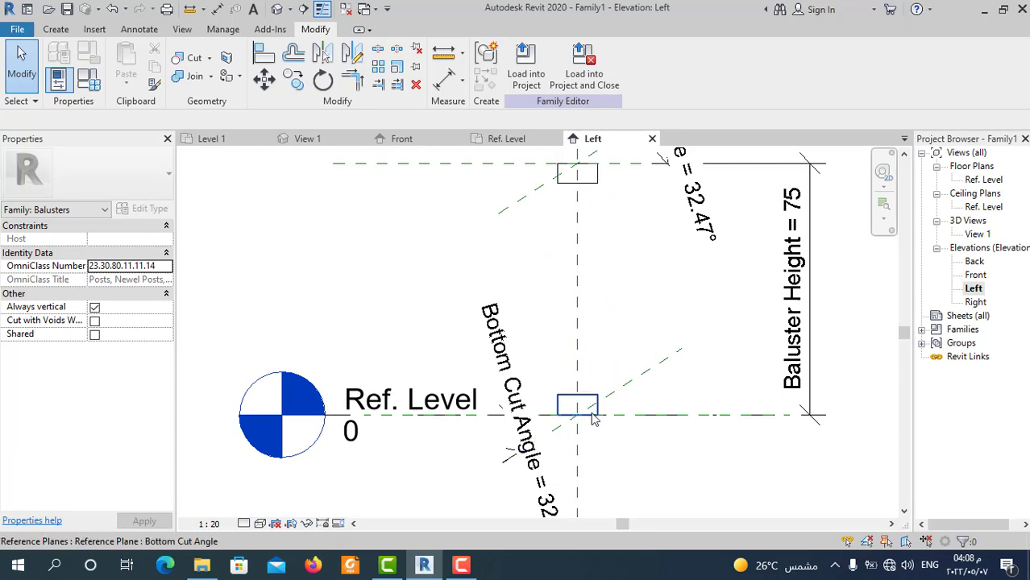
{"action": "left_click", "coordinate": [65, 31]}
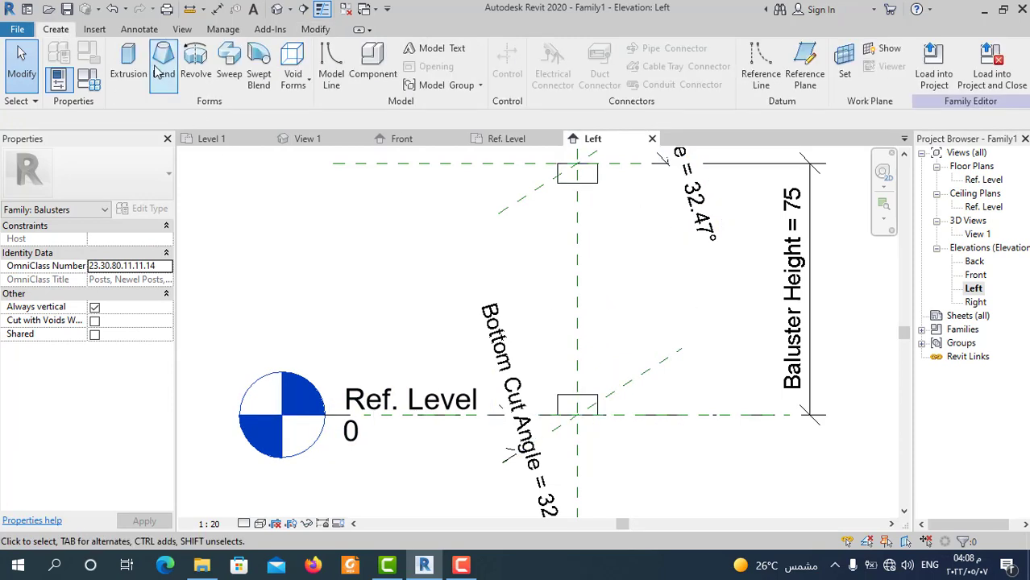
{"action": "left_click", "coordinate": [201, 70]}
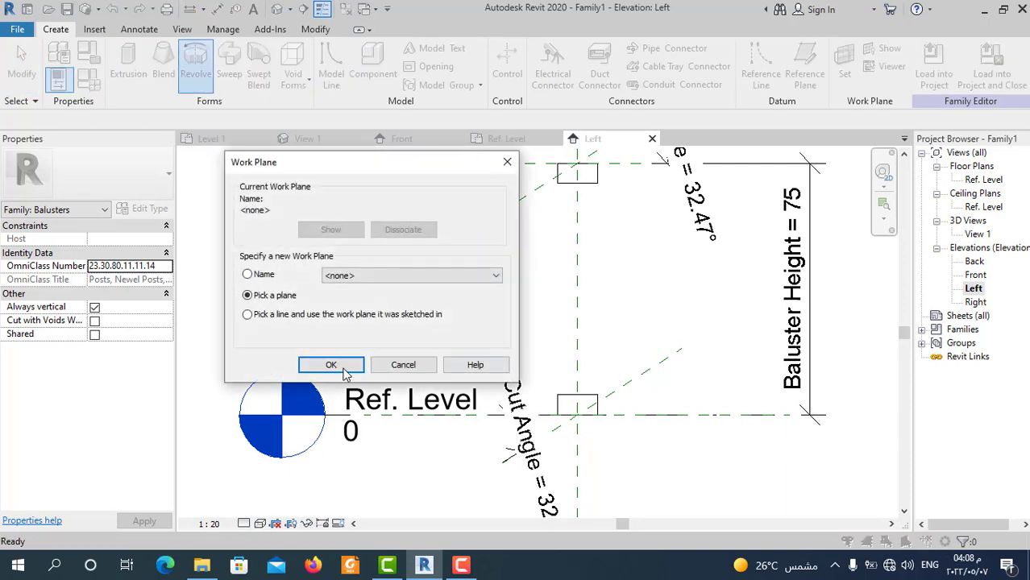
{"action": "left_click", "coordinate": [261, 276]}
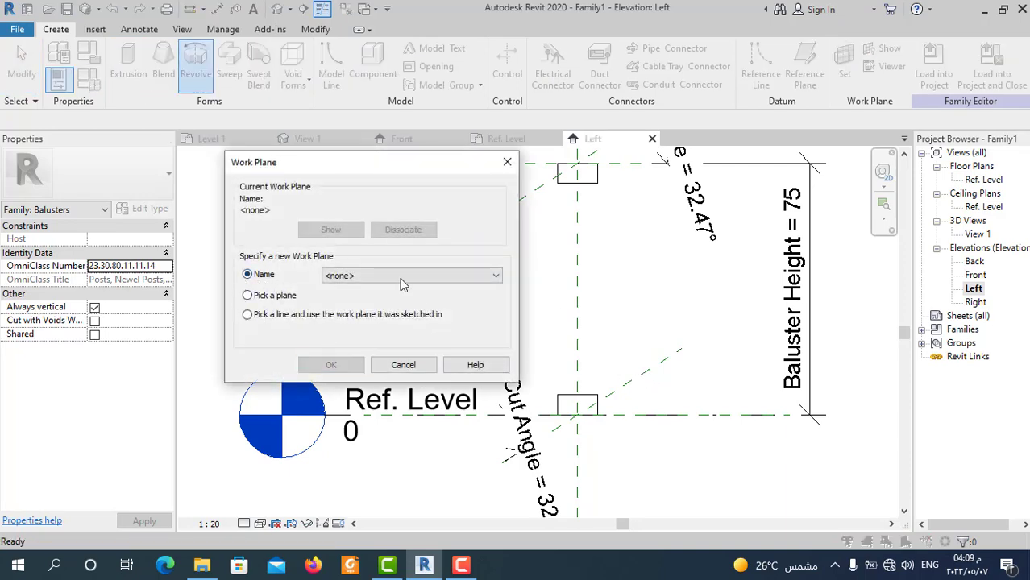
{"action": "left_click", "coordinate": [490, 275]}
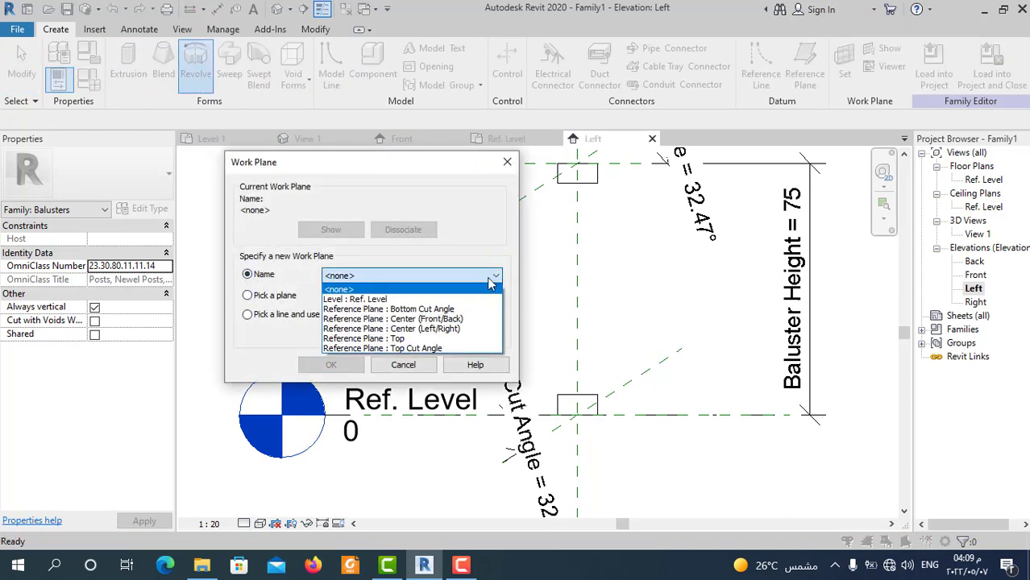
{"action": "left_click", "coordinate": [413, 328]}
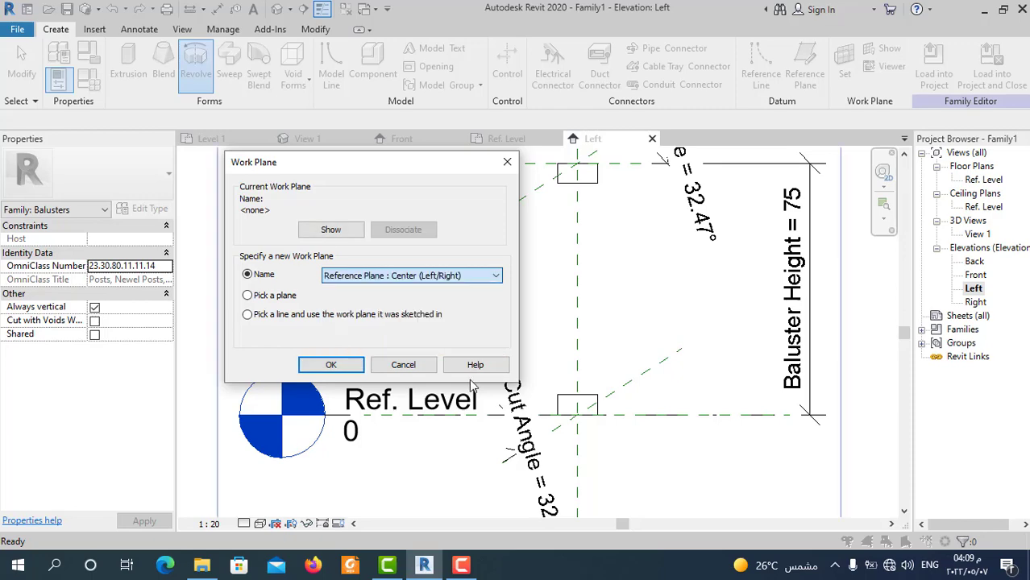
{"action": "left_click", "coordinate": [330, 365]}
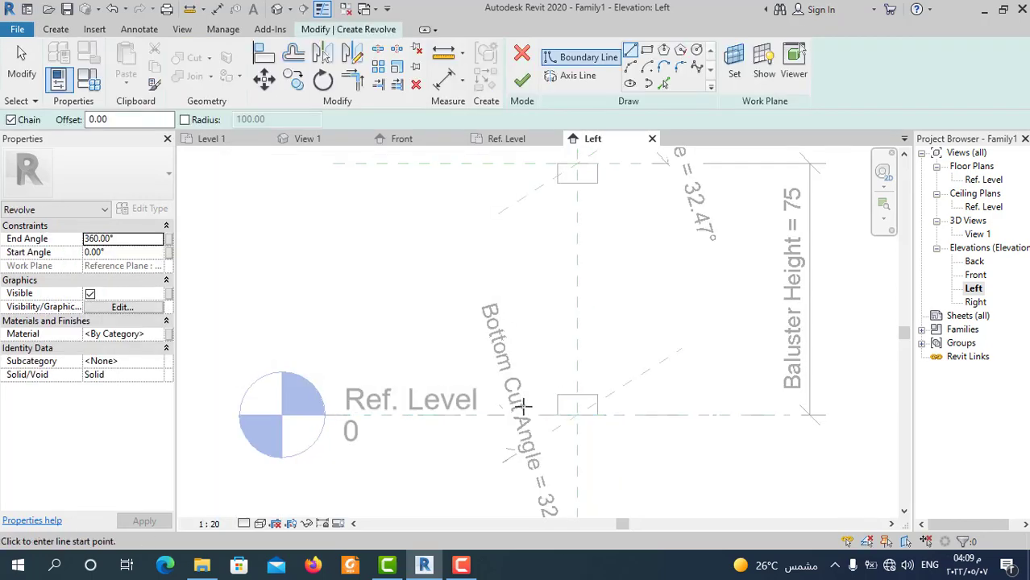
Step: Sketch the profile's long curved arc from the upper block down to a small curl near the base
{"action": "scroll", "coordinate": [523, 415], "scroll_direction": "down", "scroll_amount": 1}
{"action": "scroll", "coordinate": [553, 280], "scroll_direction": "up", "scroll_amount": 2}
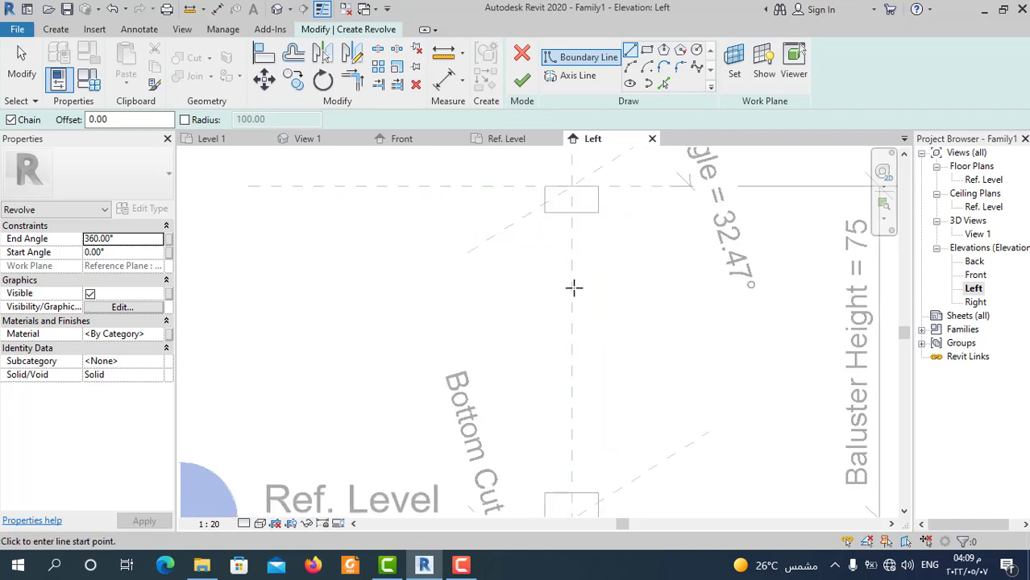
{"action": "scroll", "coordinate": [574, 288], "scroll_direction": "up", "scroll_amount": 3}
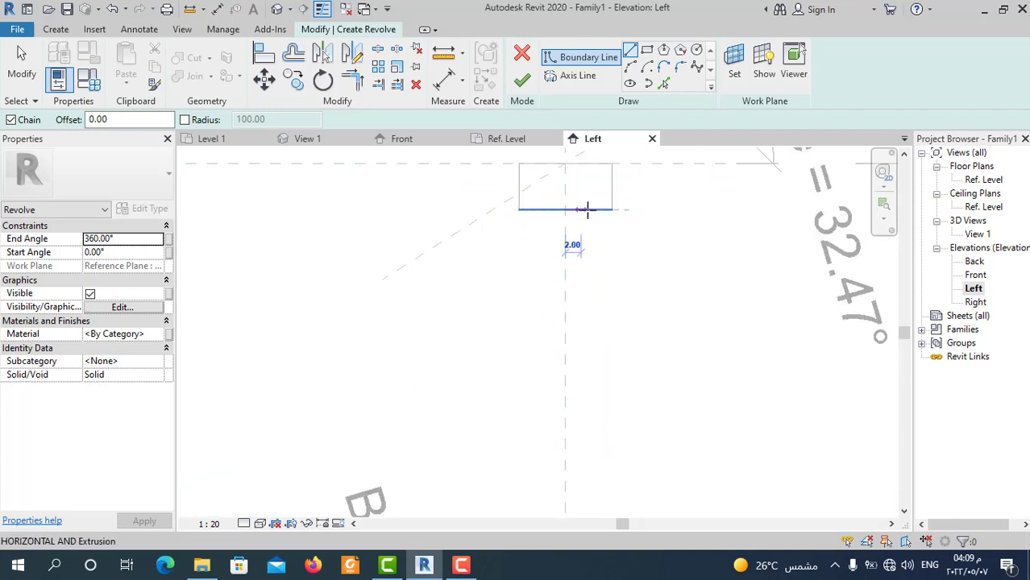
{"action": "left_click", "coordinate": [599, 209]}
{"action": "scroll", "coordinate": [597, 214], "scroll_direction": "up", "scroll_amount": 1}
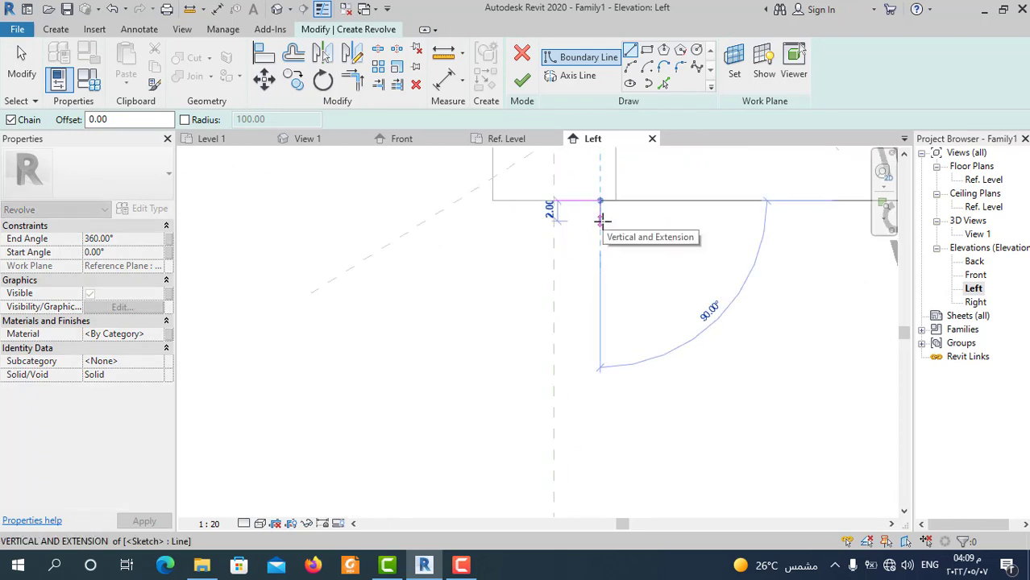
{"action": "scroll", "coordinate": [594, 219], "scroll_direction": "down", "scroll_amount": 1}
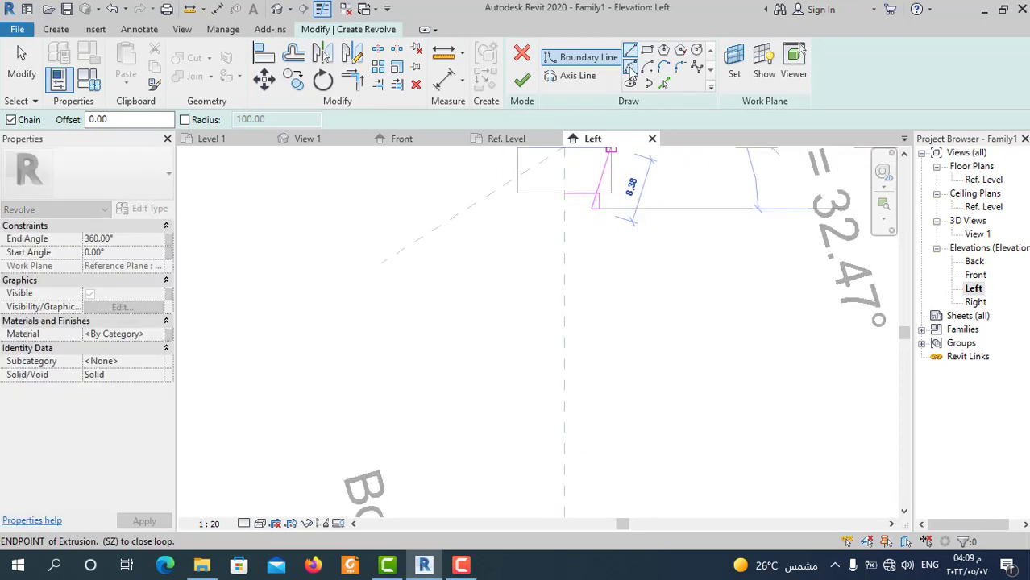
{"action": "left_click", "coordinate": [630, 68]}
{"action": "scroll", "coordinate": [617, 290], "scroll_direction": "down", "scroll_amount": 2}
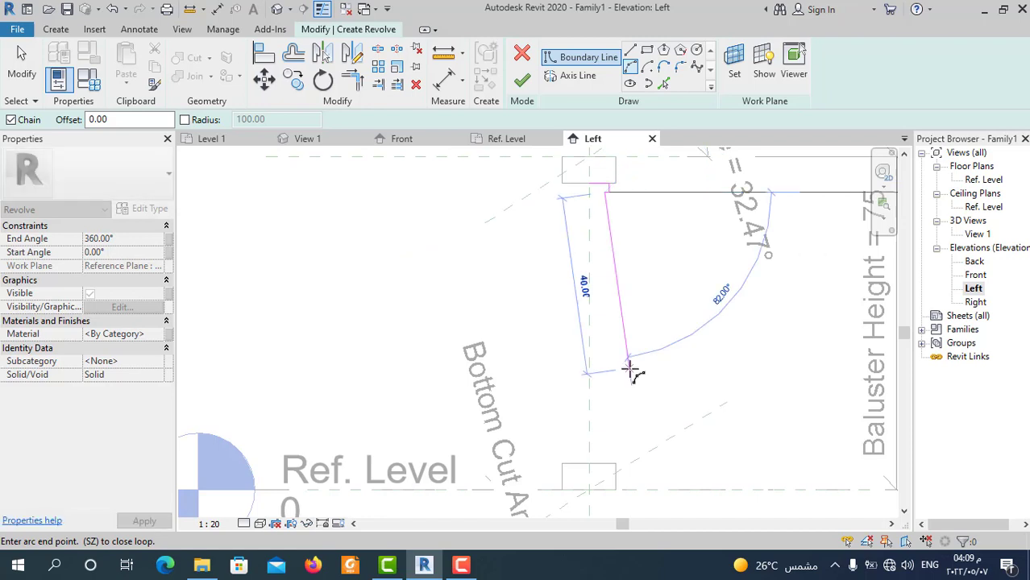
{"action": "left_click", "coordinate": [631, 406]}
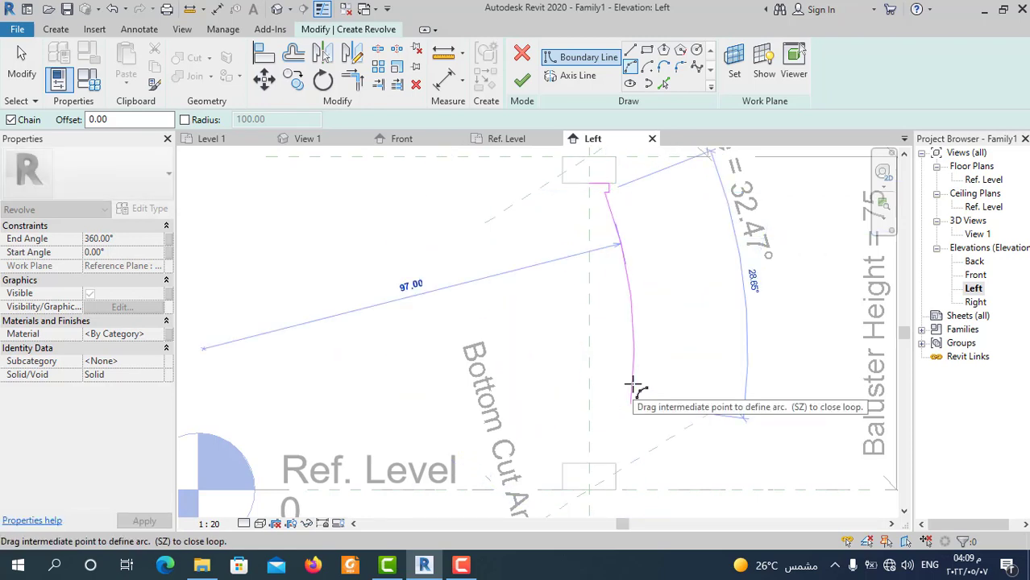
{"action": "left_click", "coordinate": [636, 392]}
{"action": "scroll", "coordinate": [616, 419], "scroll_direction": "up", "scroll_amount": 2}
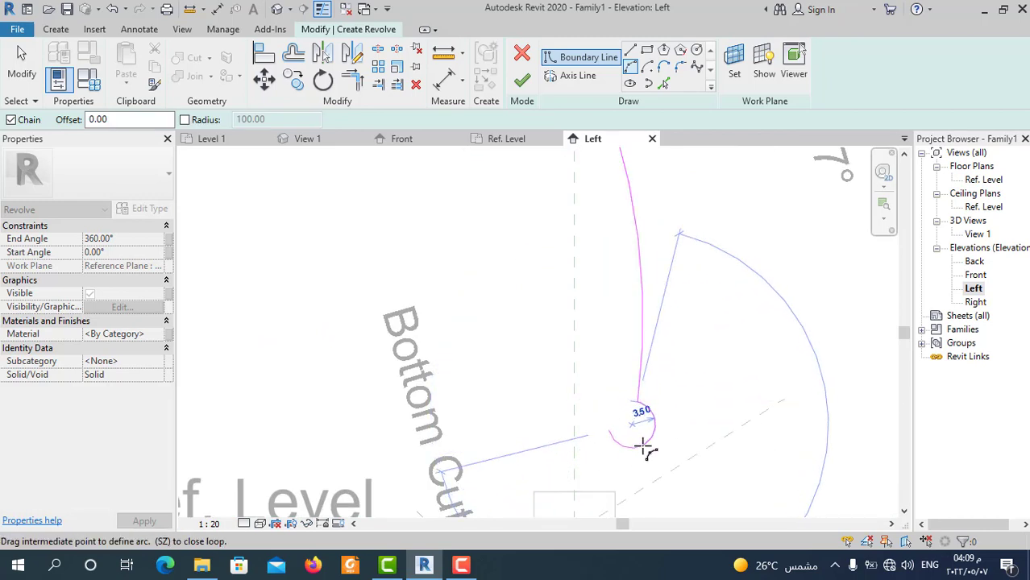
{"action": "left_click", "coordinate": [596, 435]}
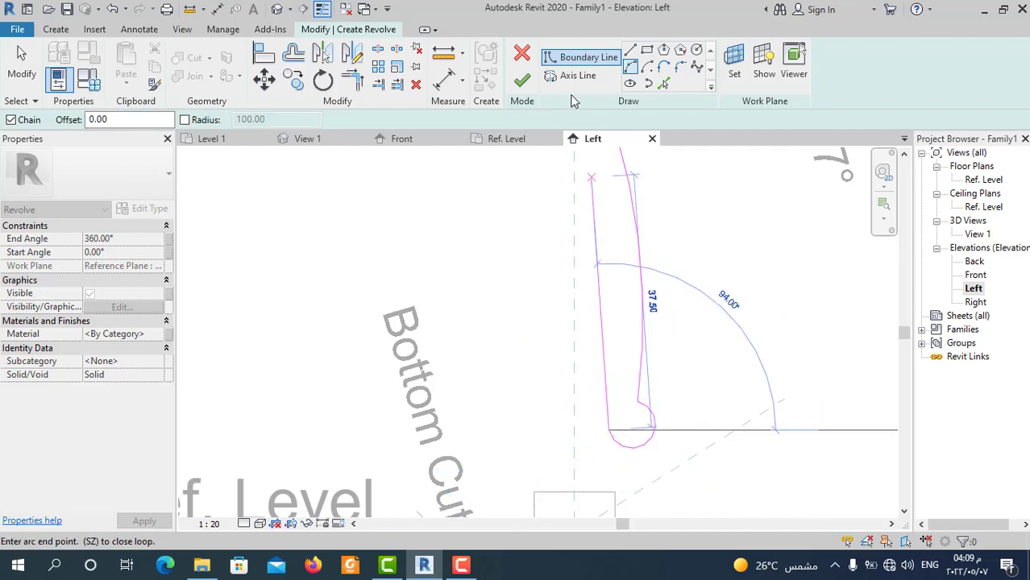
Step: Add straight lines to the lower block's midpoint and back to the top endpoint, closing the loop
{"action": "left_click", "coordinate": [630, 50]}
{"action": "scroll", "coordinate": [601, 423], "scroll_direction": "up", "scroll_amount": 2}
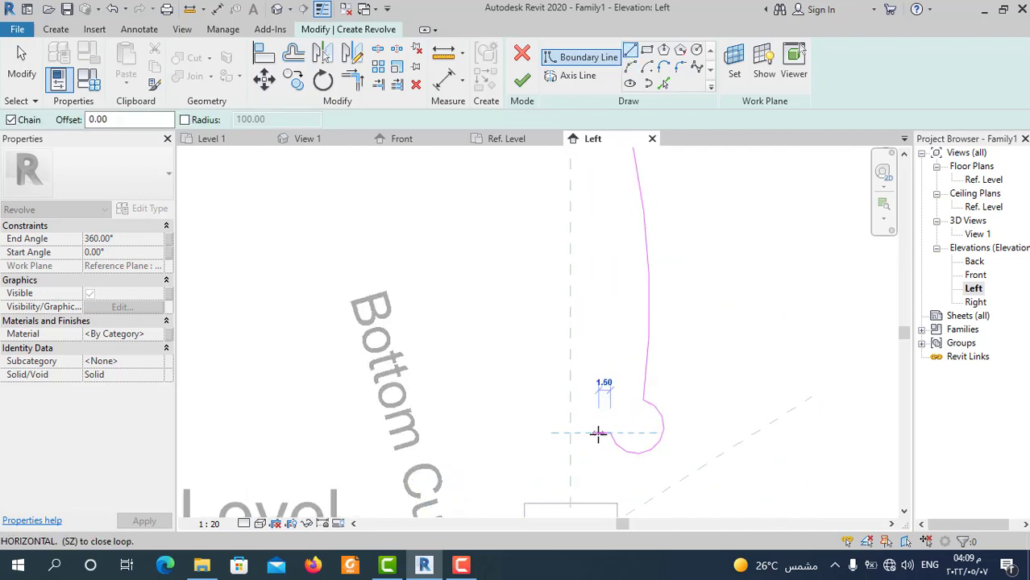
{"action": "left_click", "coordinate": [598, 493]}
{"action": "scroll", "coordinate": [680, 344], "scroll_direction": "down", "scroll_amount": 2}
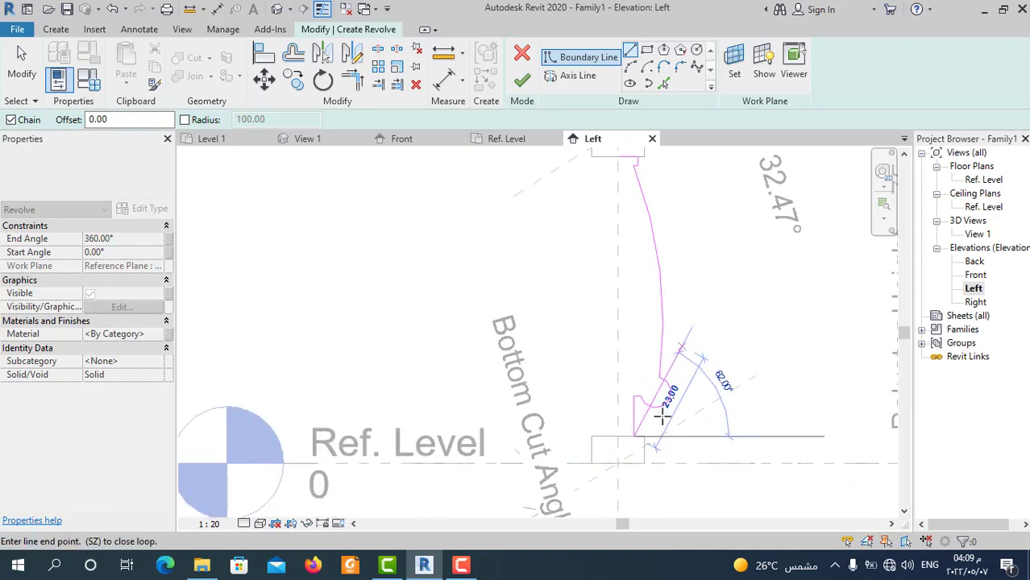
{"action": "scroll", "coordinate": [632, 439], "scroll_direction": "up", "scroll_amount": 1}
{"action": "scroll", "coordinate": [648, 415], "scroll_direction": "up", "scroll_amount": 1}
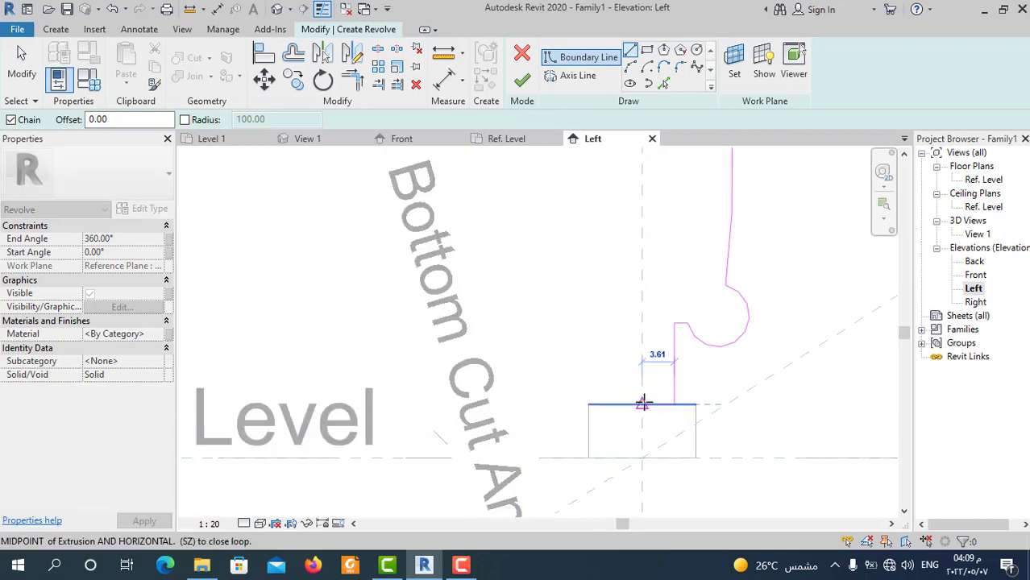
{"action": "left_click", "coordinate": [642, 403]}
{"action": "scroll", "coordinate": [591, 488], "scroll_direction": "down", "scroll_amount": 1}
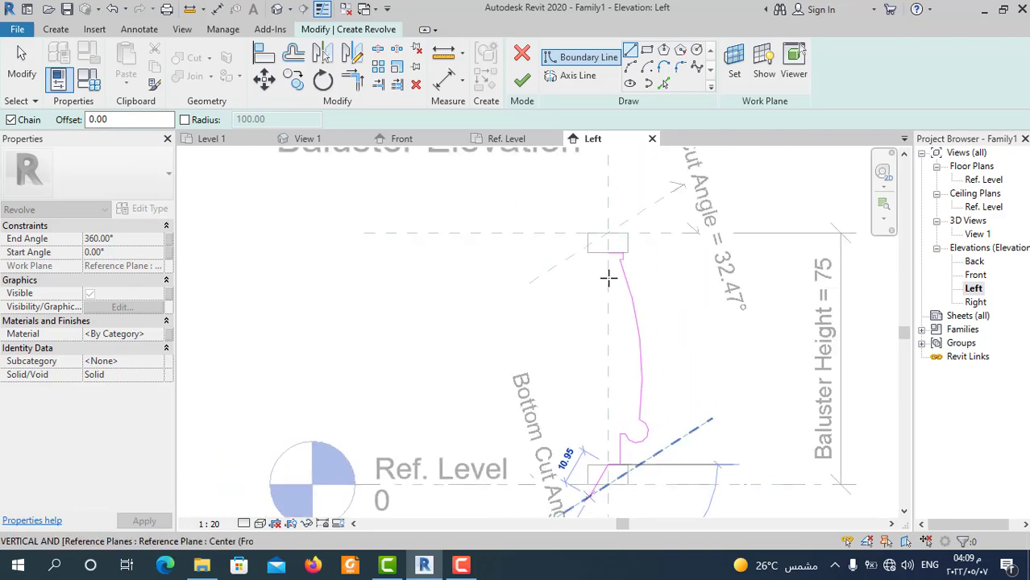
{"action": "scroll", "coordinate": [607, 270], "scroll_direction": "up", "scroll_amount": 1}
{"action": "left_click", "coordinate": [653, 248]}
{"action": "scroll", "coordinate": [564, 338], "scroll_direction": "down", "scroll_amount": 1}
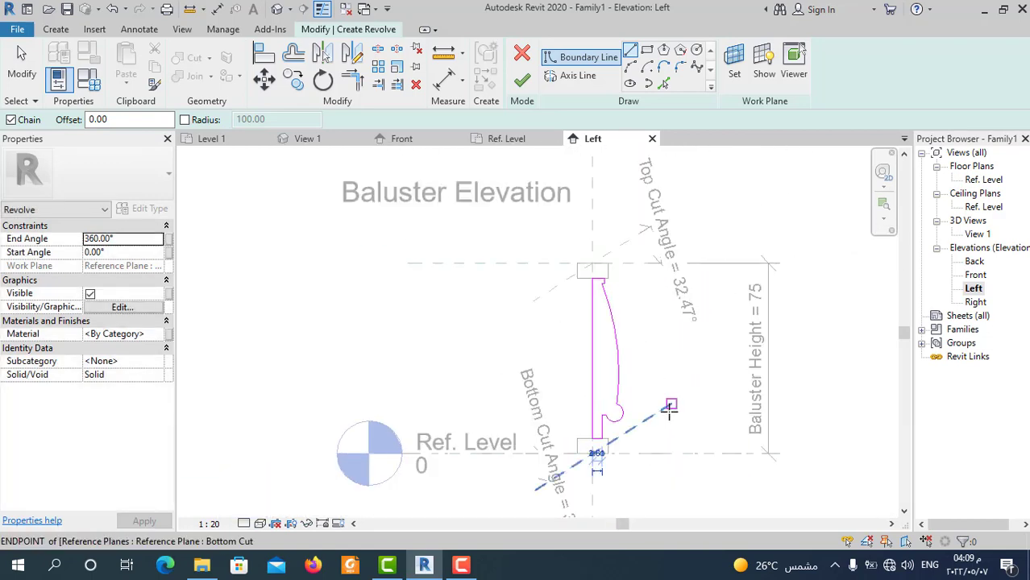
{"action": "scroll", "coordinate": [568, 434], "scroll_direction": "up", "scroll_amount": 1}
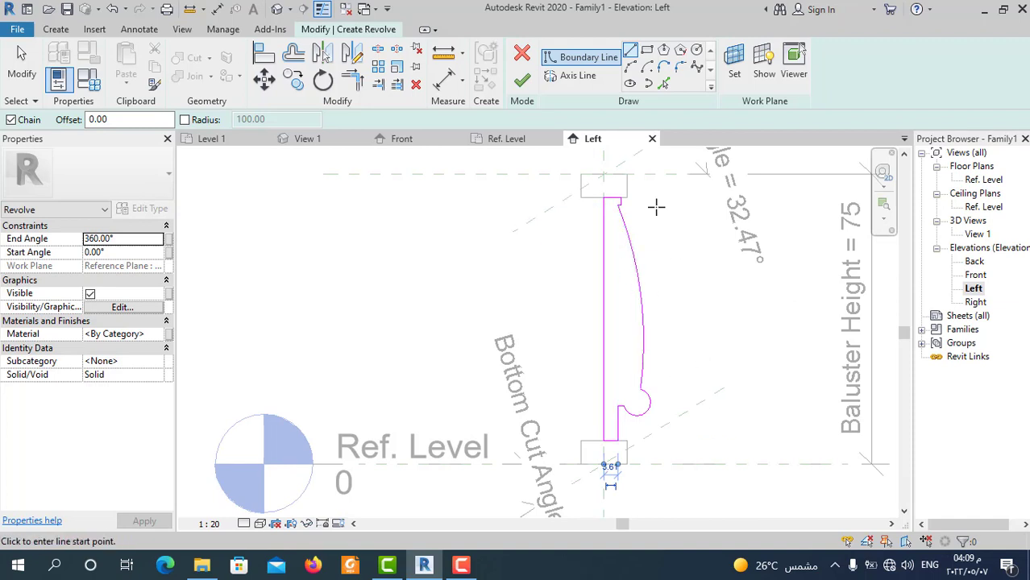
Step: Set the revolve axis on the centre reference plane and finish the revolve into a solid baluster
{"action": "left_click", "coordinate": [579, 75]}
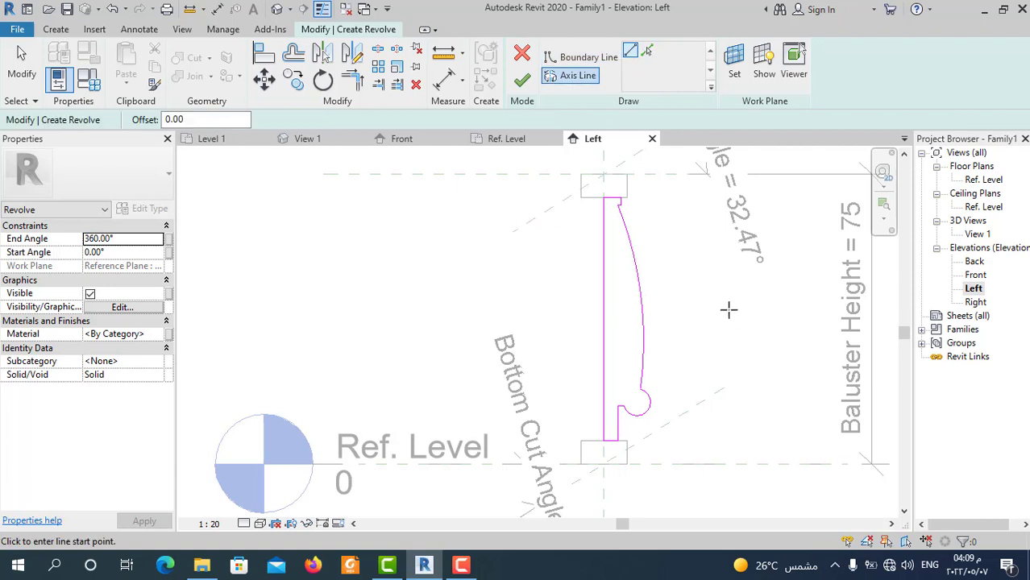
{"action": "left_click", "coordinate": [647, 52]}
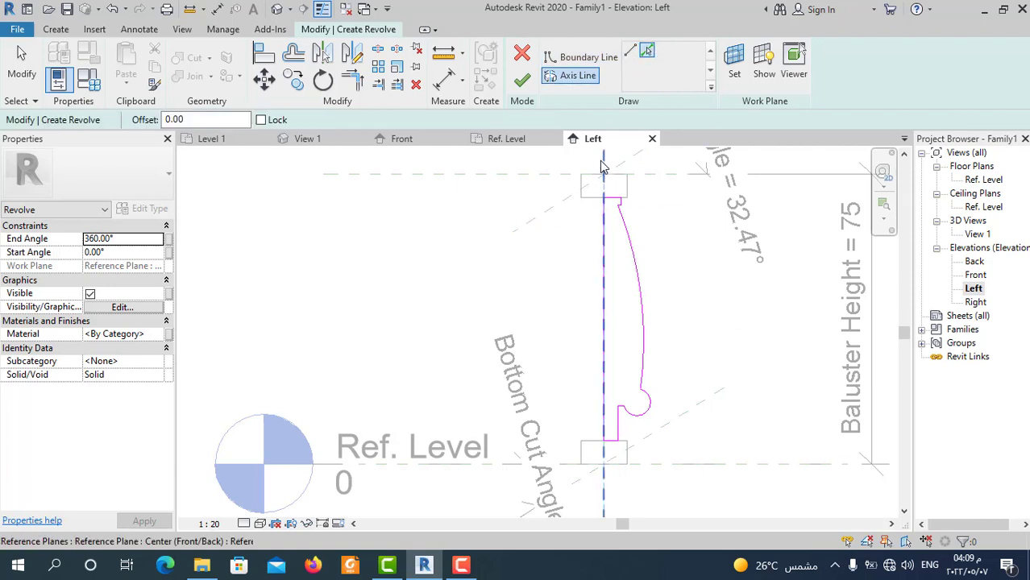
{"action": "left_click", "coordinate": [600, 167]}
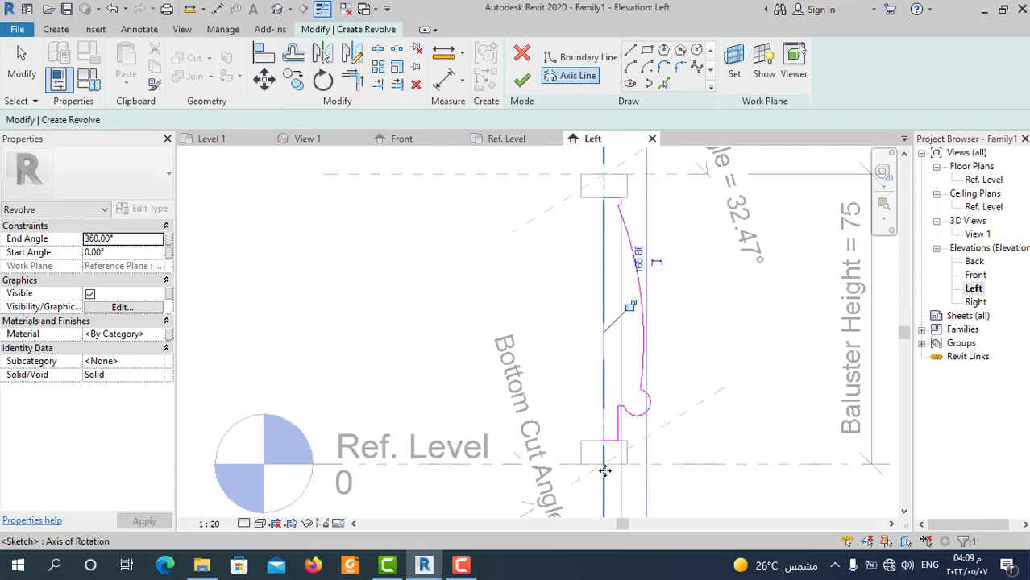
{"action": "left_click", "coordinate": [521, 80]}
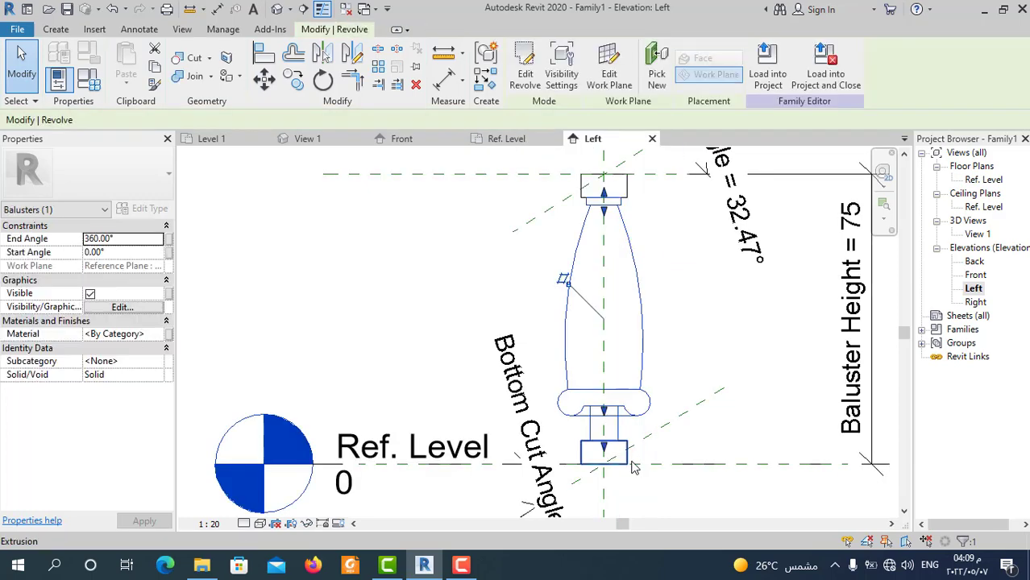
{"action": "scroll", "coordinate": [581, 315], "scroll_direction": "down", "scroll_amount": 2}
{"action": "scroll", "coordinate": [627, 291], "scroll_direction": "down", "scroll_amount": 3}
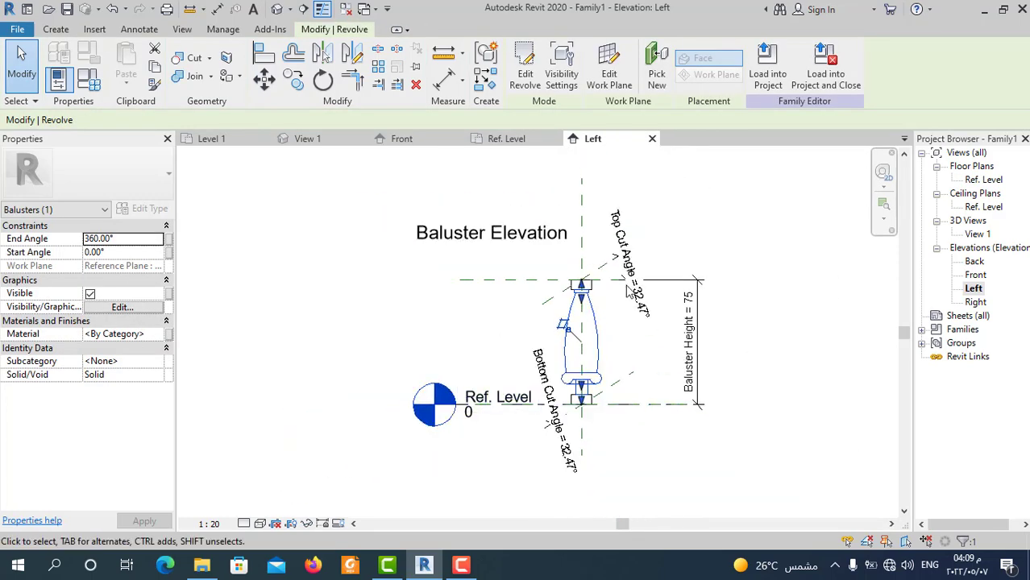
{"action": "scroll", "coordinate": [601, 376], "scroll_direction": "up", "scroll_amount": 2}
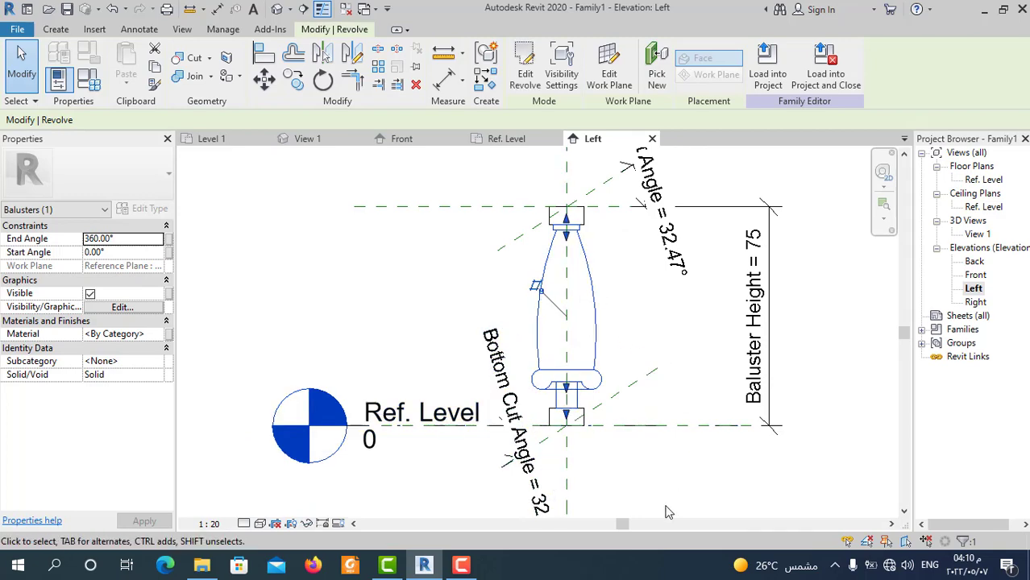
{"action": "scroll", "coordinate": [575, 364], "scroll_direction": "up", "scroll_amount": 1}
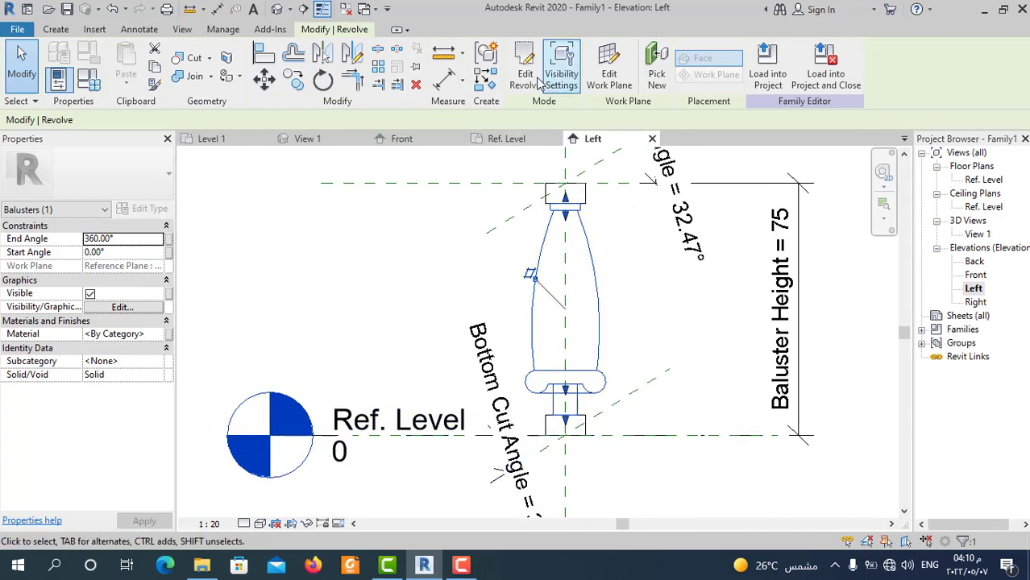
Step: Reopen the revolve sketch and delete the short base line and the bulge arc
{"action": "left_click", "coordinate": [535, 81]}
{"action": "scroll", "coordinate": [582, 416], "scroll_direction": "up", "scroll_amount": 2}
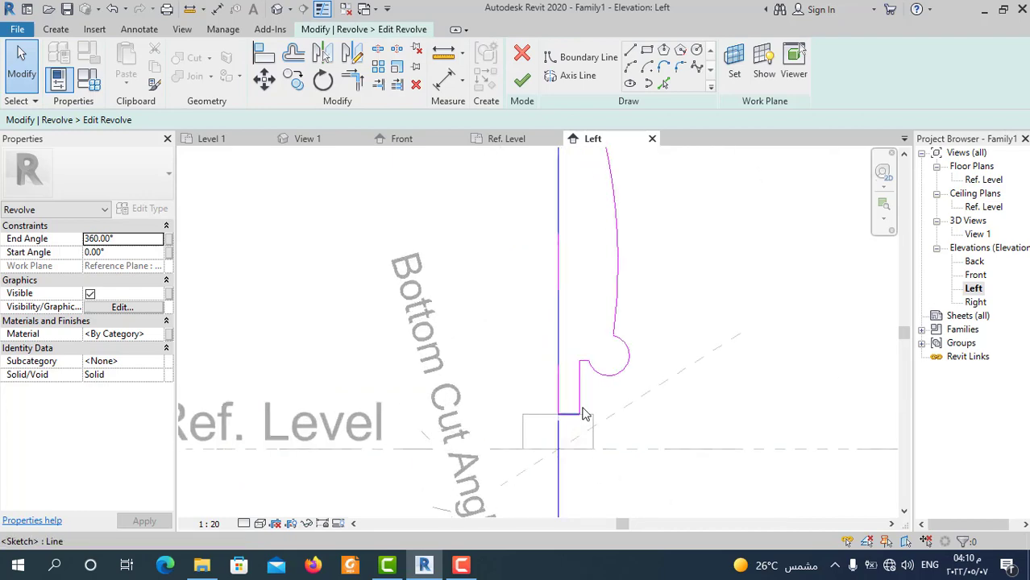
{"action": "scroll", "coordinate": [584, 415], "scroll_direction": "up", "scroll_amount": 2}
{"action": "left_click_drag", "start_coordinate": [564, 315], "coordinate": [656, 388]}
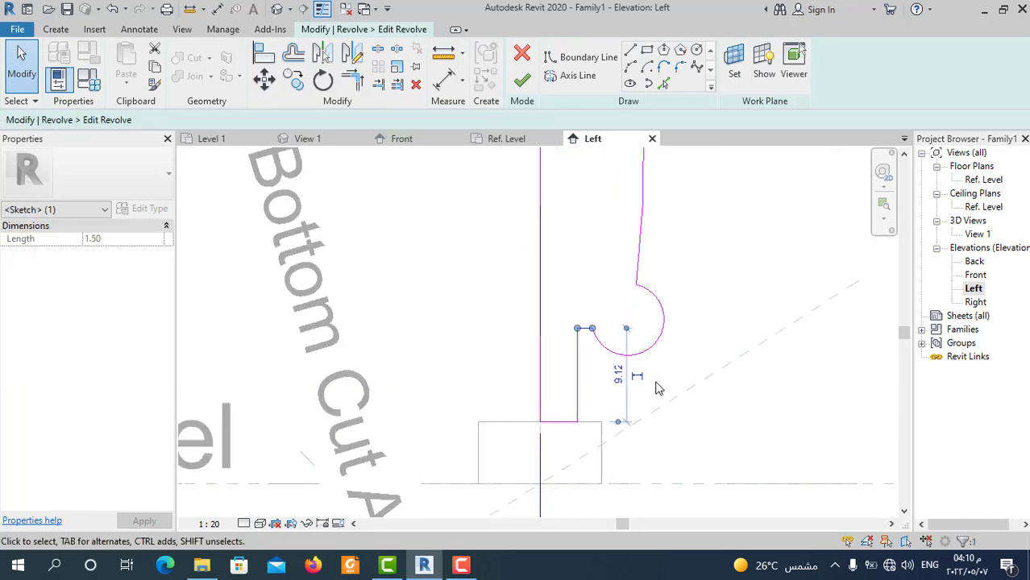
{"action": "key", "text": "Delete"}
{"action": "left_click", "coordinate": [651, 351]}
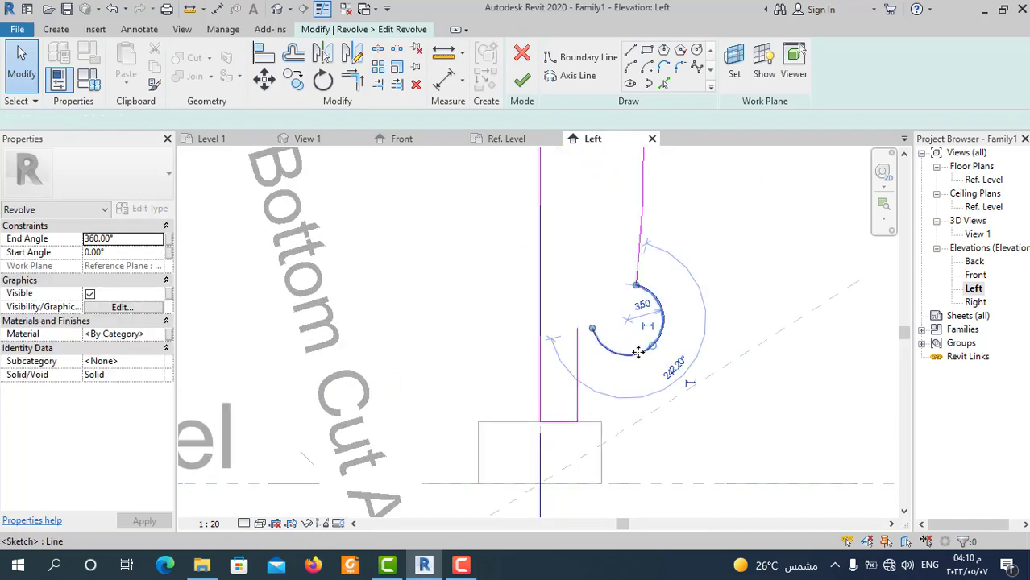
{"action": "key", "text": "Delete"}
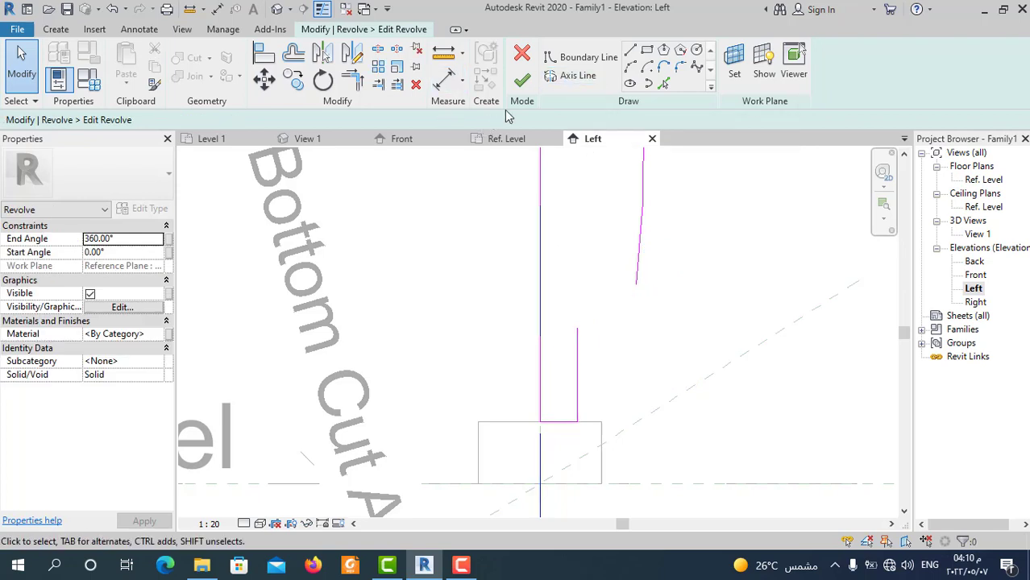
Step: Draw a tangent arc from the short vertical line's top to the body curve's lower end
{"action": "left_click", "coordinate": [632, 70]}
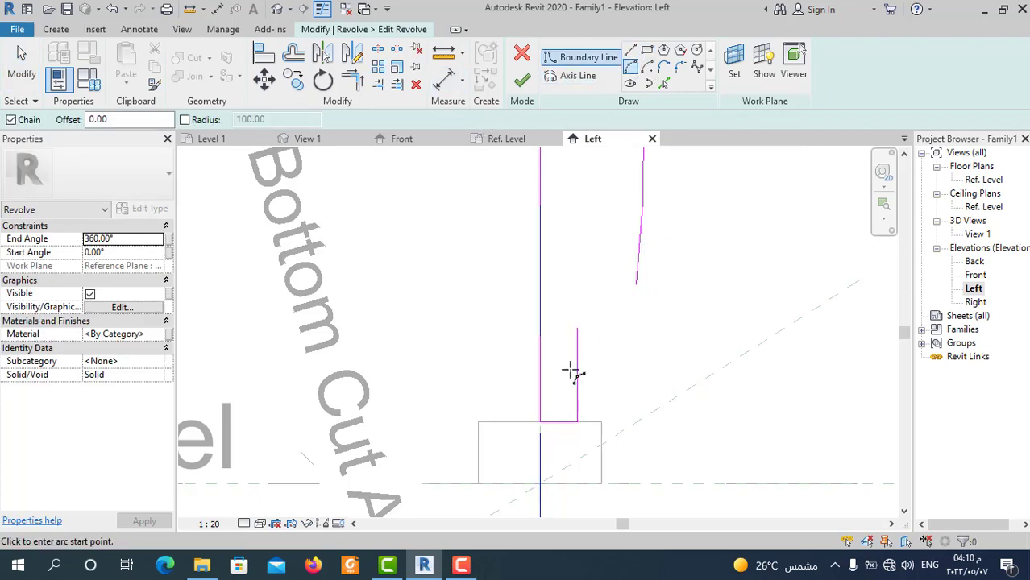
{"action": "left_click", "coordinate": [577, 385]}
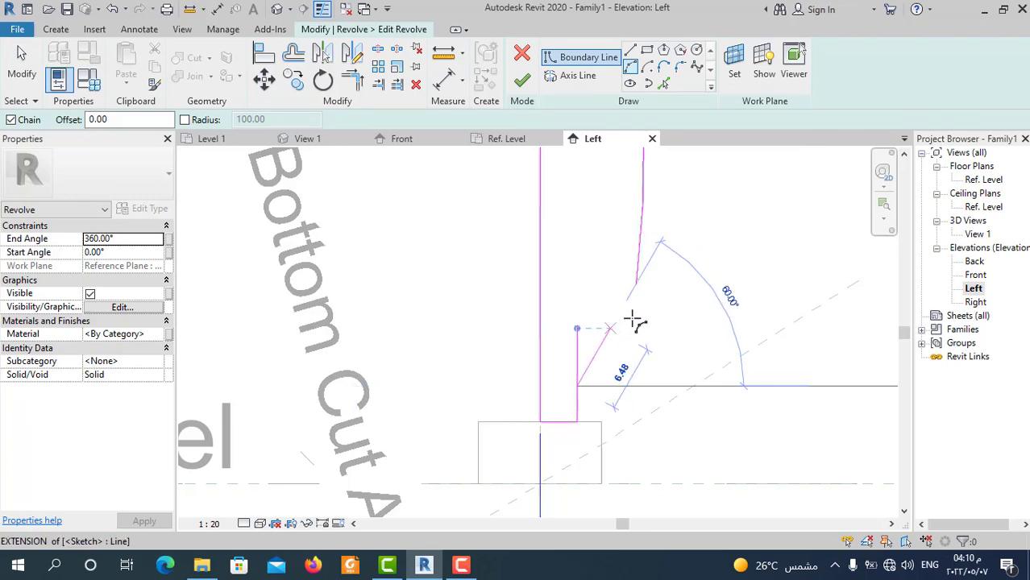
{"action": "left_click", "coordinate": [636, 285]}
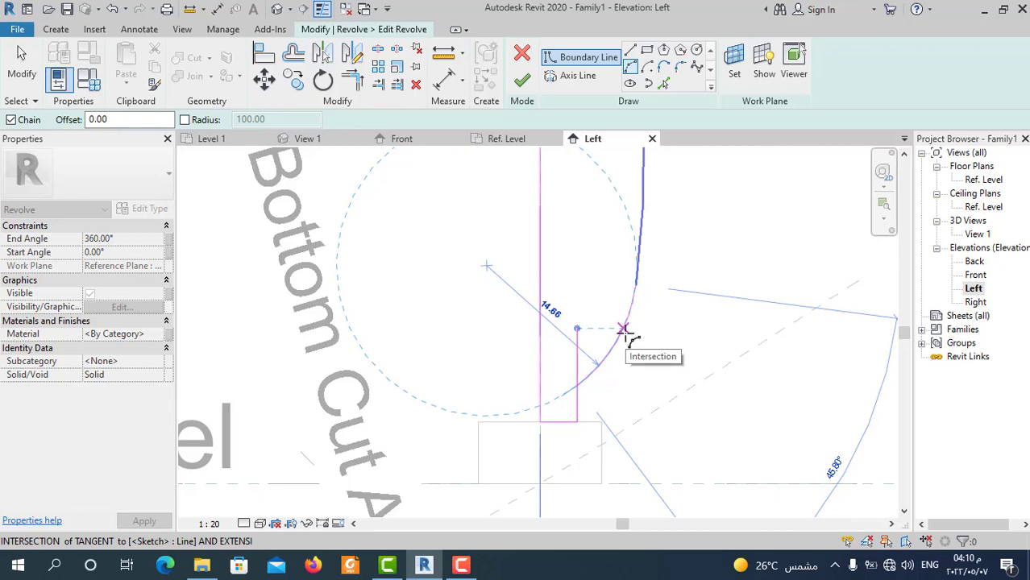
{"action": "left_click", "coordinate": [623, 330]}
{"action": "scroll", "coordinate": [656, 399], "scroll_direction": "down", "scroll_amount": 4}
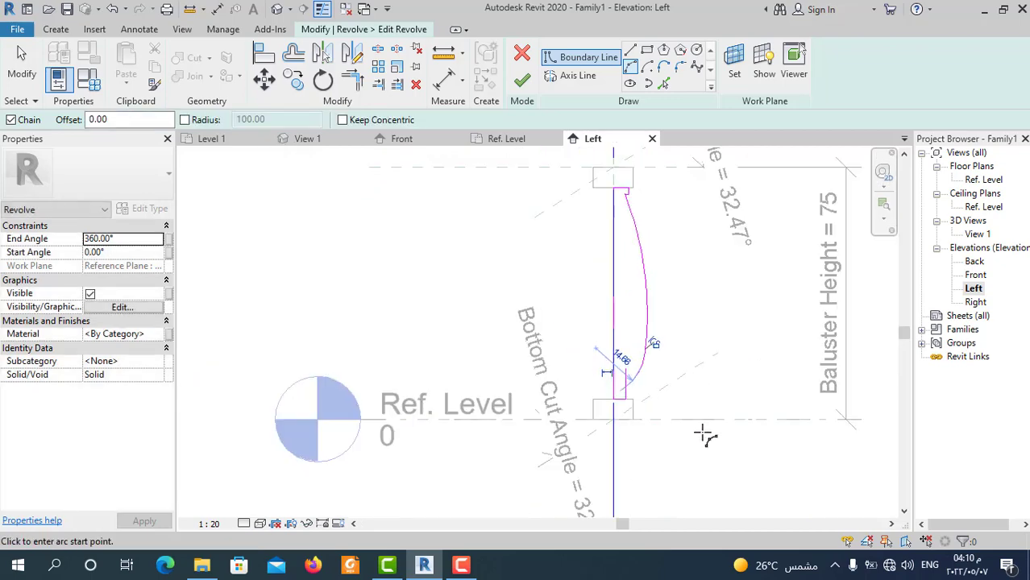
Step: Trim the profile lines to a corner, finish the revolve and deselect the baluster
{"action": "left_click", "coordinate": [352, 80]}
{"action": "scroll", "coordinate": [644, 368], "scroll_direction": "up", "scroll_amount": 3}
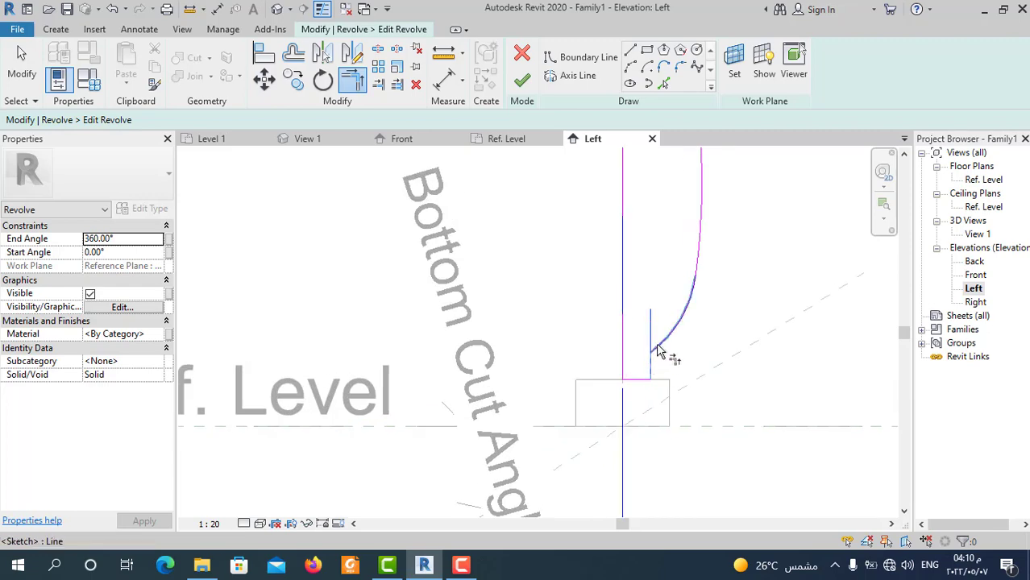
{"action": "scroll", "coordinate": [660, 416], "scroll_direction": "down", "scroll_amount": 3}
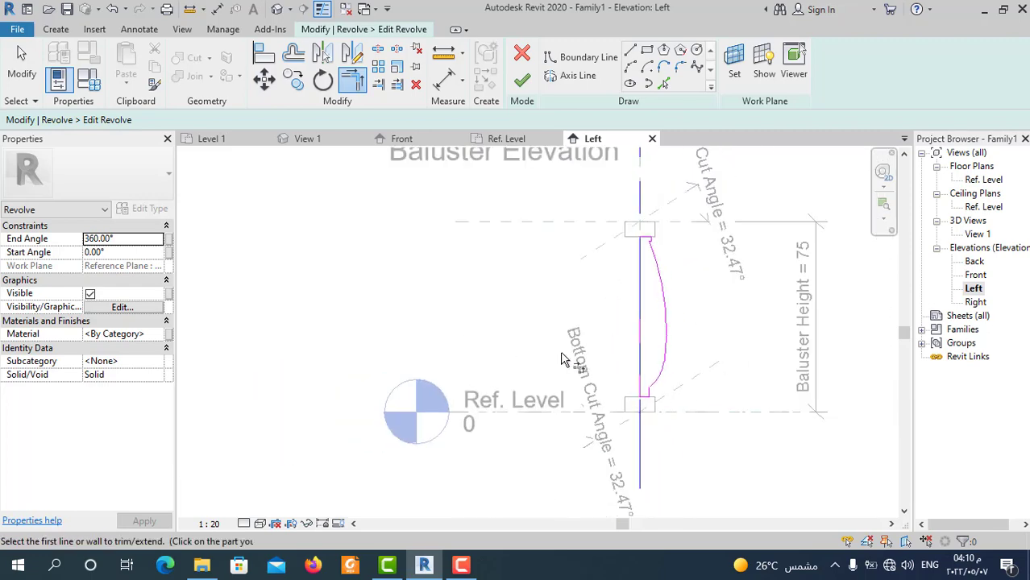
{"action": "scroll", "coordinate": [659, 266], "scroll_direction": "up", "scroll_amount": 2}
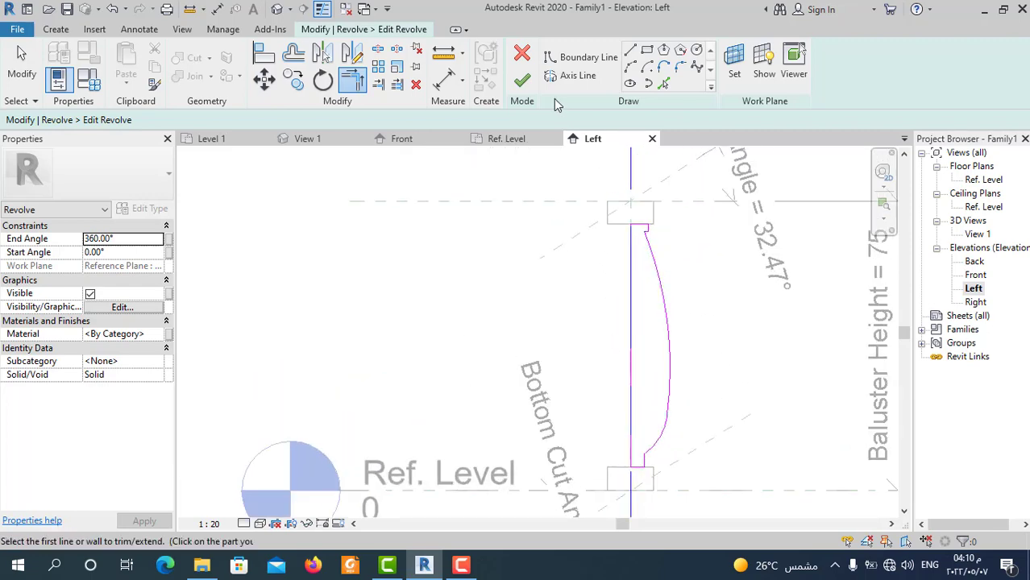
{"action": "left_click", "coordinate": [522, 82]}
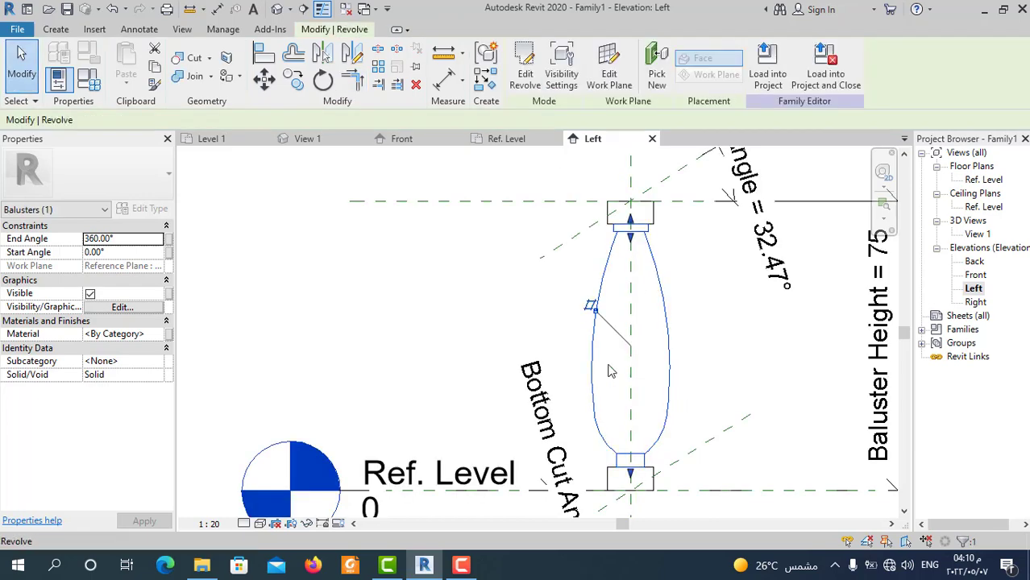
{"action": "scroll", "coordinate": [609, 368], "scroll_direction": "down", "scroll_amount": 2}
{"action": "left_click", "coordinate": [685, 380]}
{"action": "scroll", "coordinate": [649, 331], "scroll_direction": "down", "scroll_amount": 2}
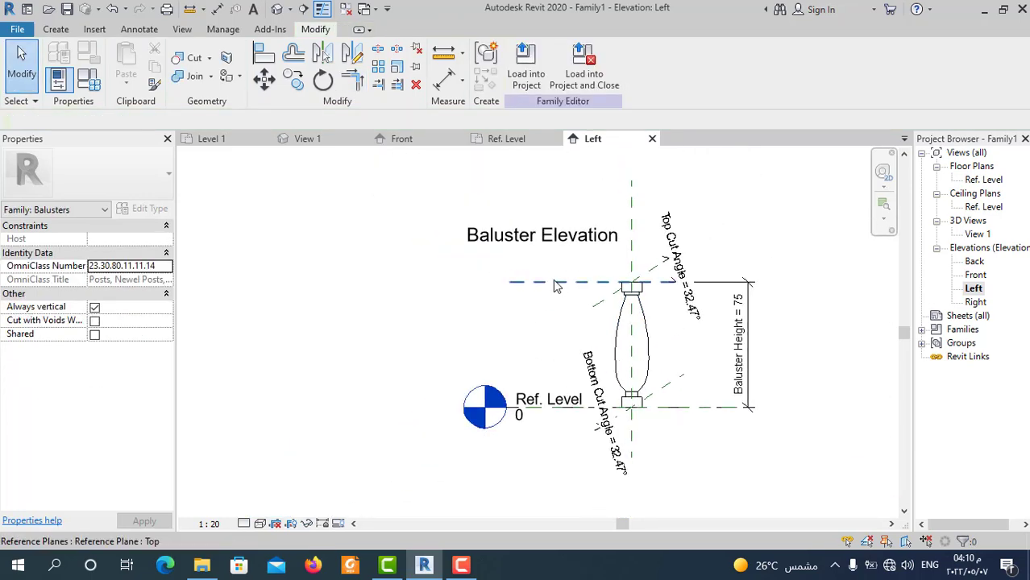
Step: Open the default {3D} view in Realistic visual style and window-select all three baluster parts
{"action": "left_click", "coordinate": [281, 9]}
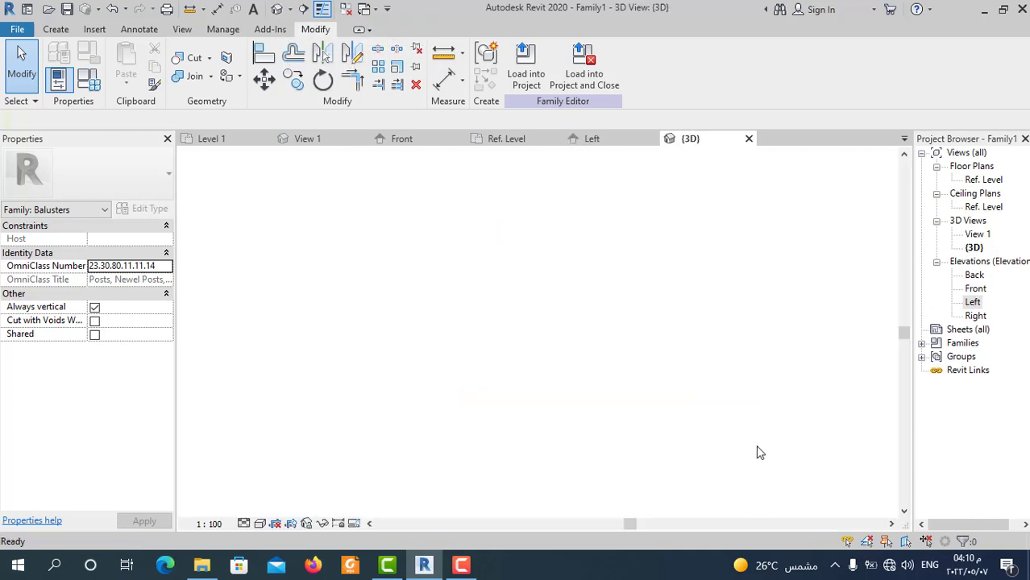
{"action": "left_click", "coordinate": [261, 524]}
{"action": "left_click", "coordinate": [277, 498]}
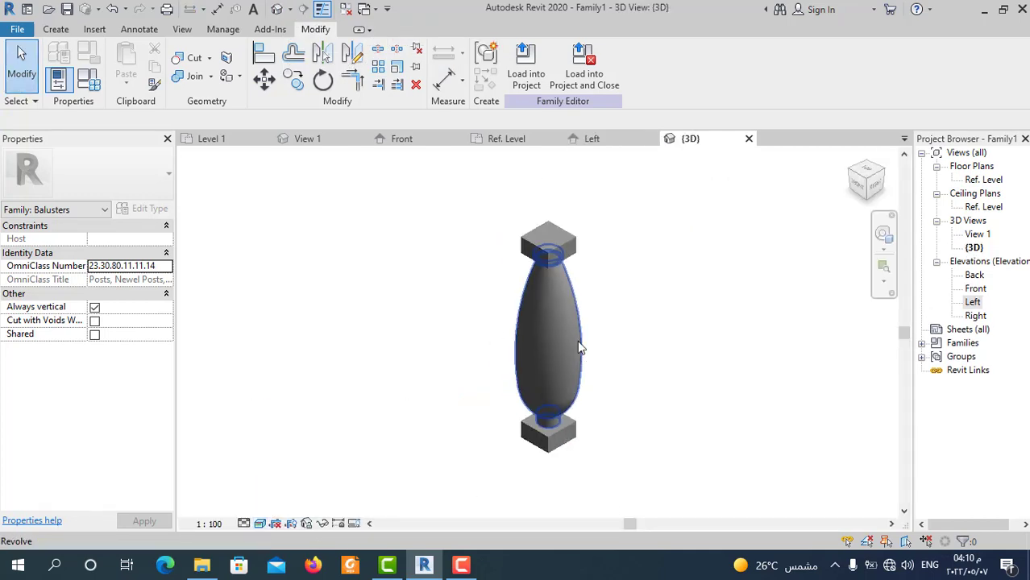
{"action": "left_click_drag", "start_coordinate": [487, 176], "coordinate": [637, 474]}
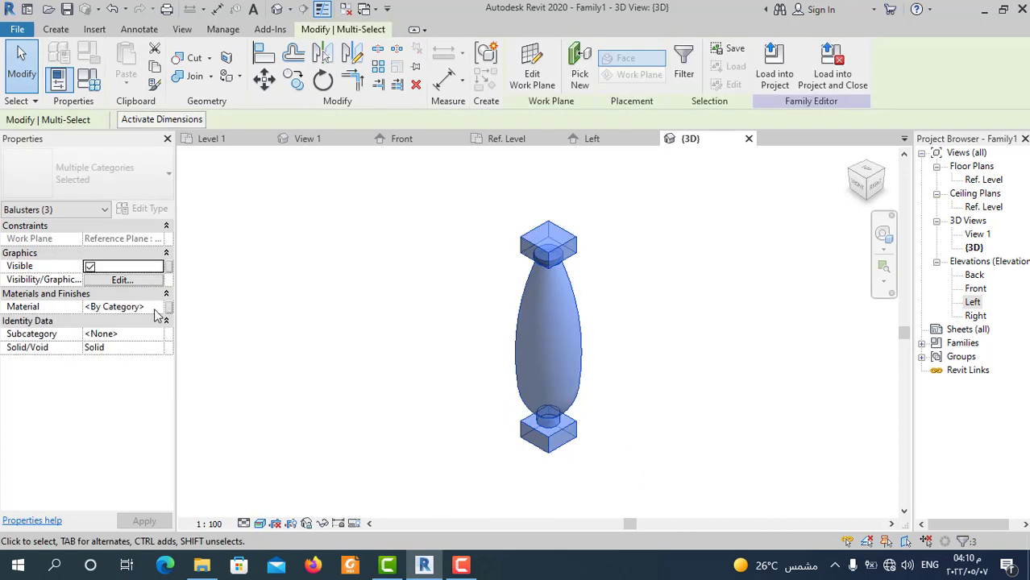
Step: Assign the Bamboo material to all three selected baluster parts, then deselect them
{"action": "left_click", "coordinate": [160, 310]}
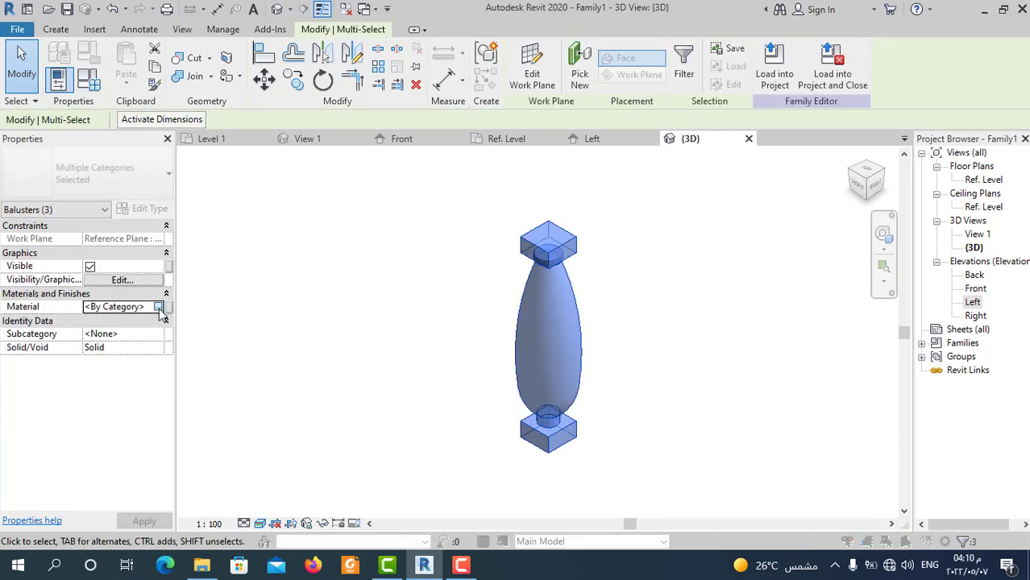
{"action": "left_click", "coordinate": [158, 307]}
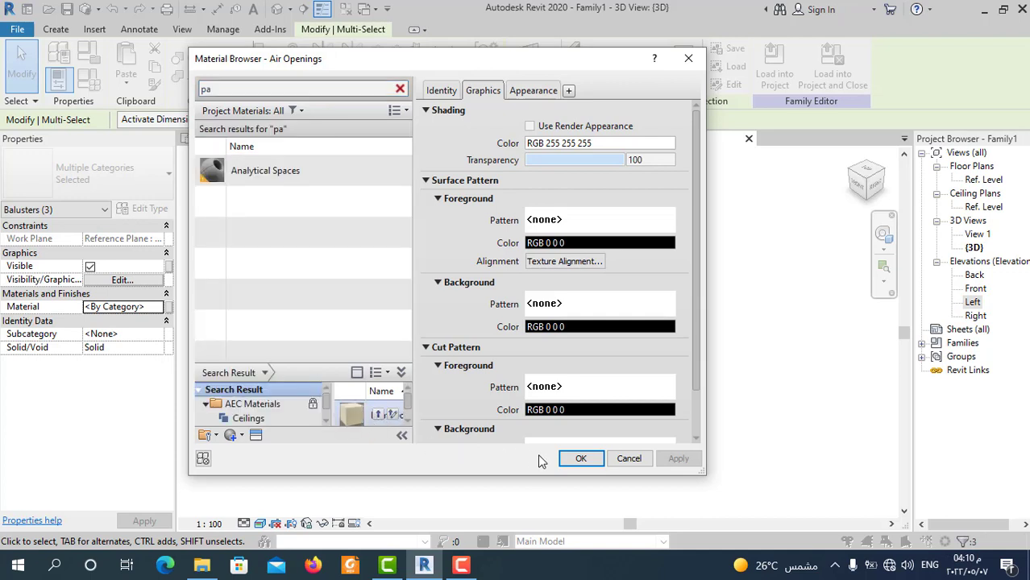
{"action": "double_click", "coordinate": [346, 416]}
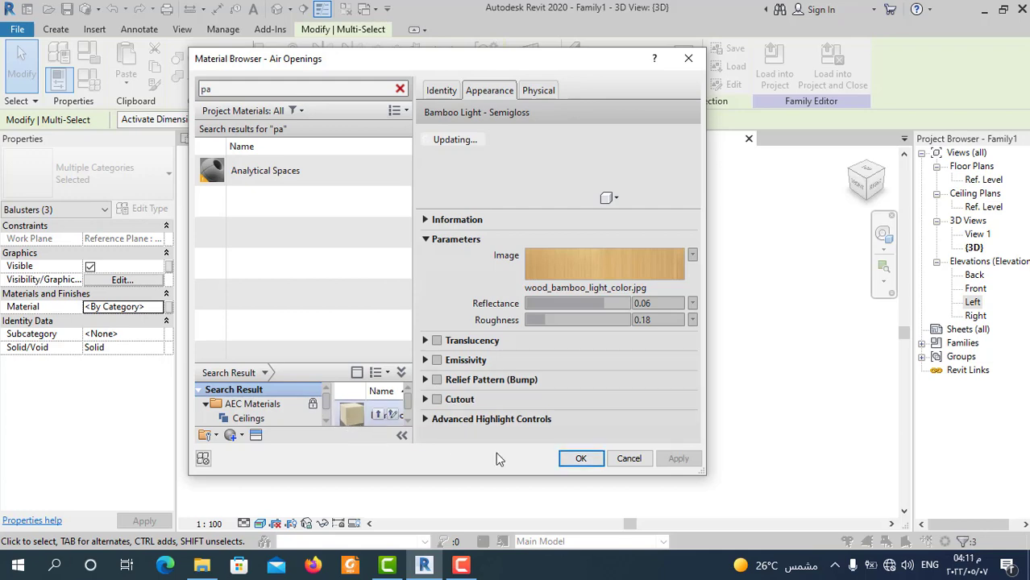
{"action": "left_click", "coordinate": [581, 458]}
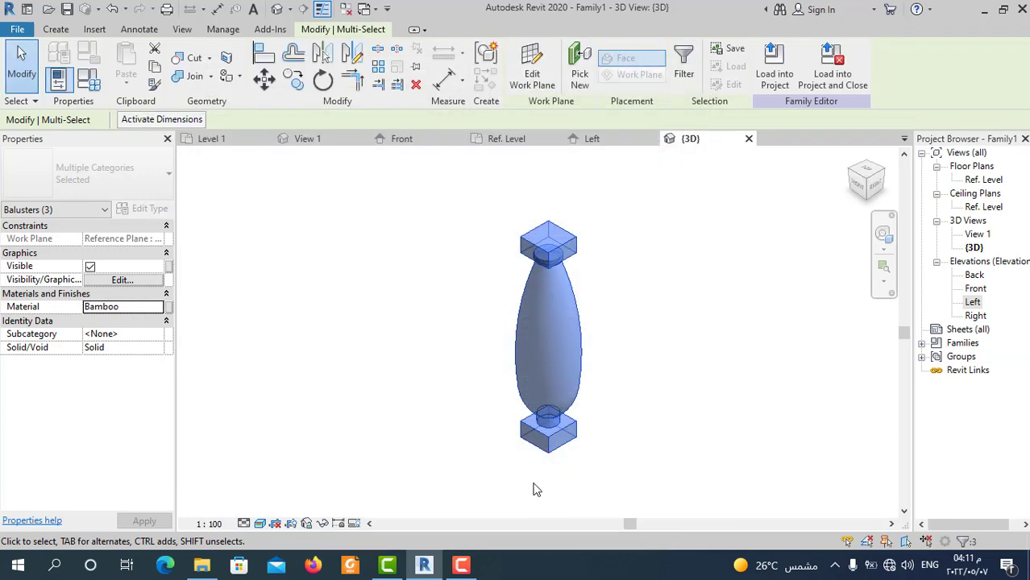
{"action": "left_click", "coordinate": [623, 370]}
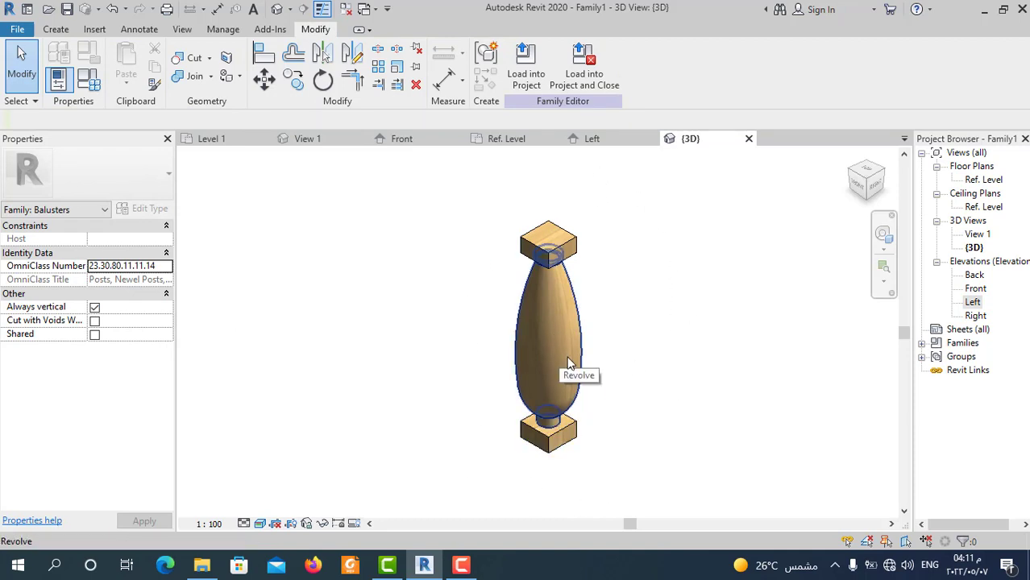
Step: Create a new family from the Metric Profile-Rail.rft template
{"action": "left_click", "coordinate": [17, 29]}
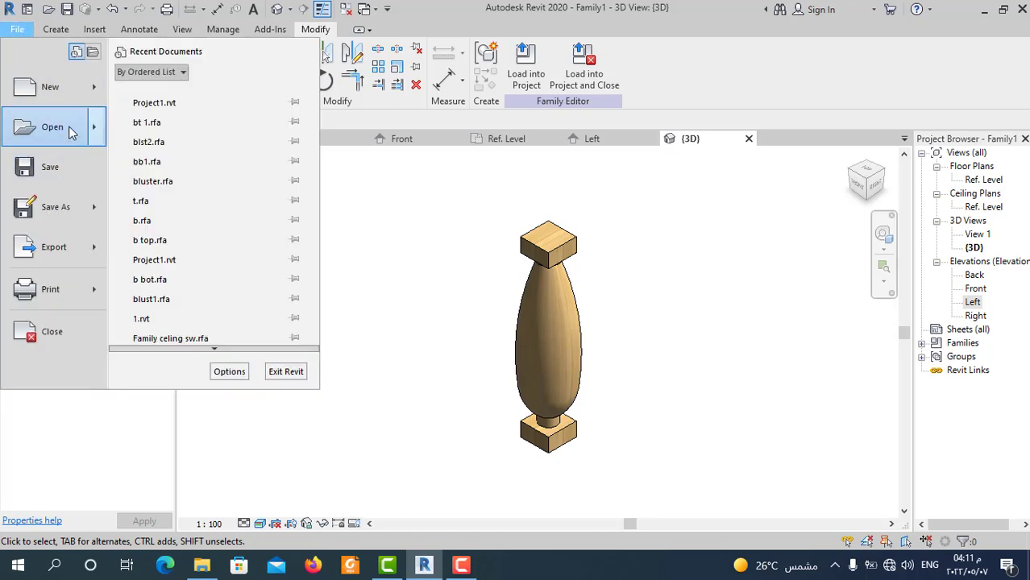
{"action": "mouse_move", "coordinate": [79, 90]}
{"action": "left_click", "coordinate": [165, 136]}
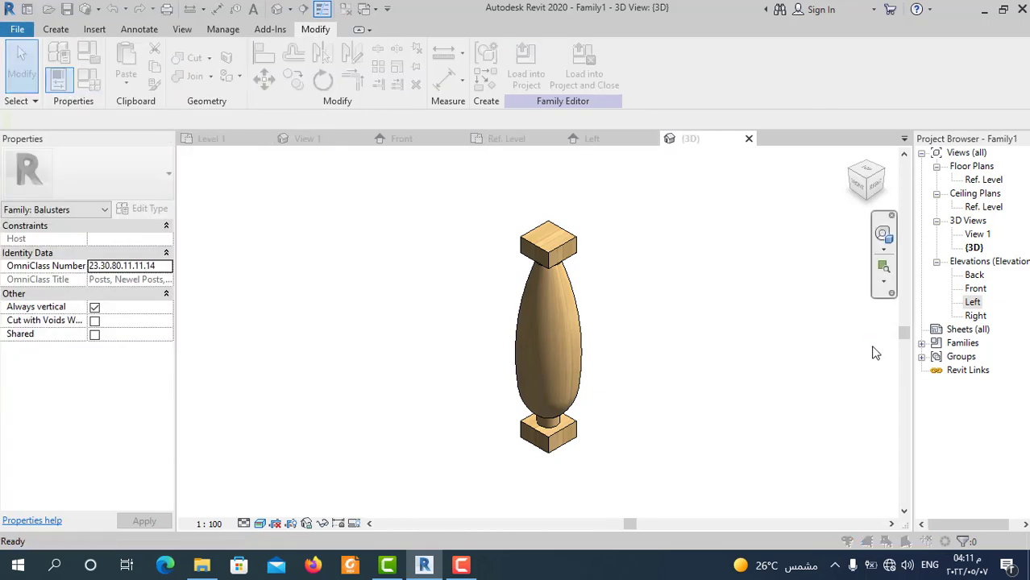
{"action": "scroll", "coordinate": [471, 302], "scroll_direction": "down", "scroll_amount": 12}
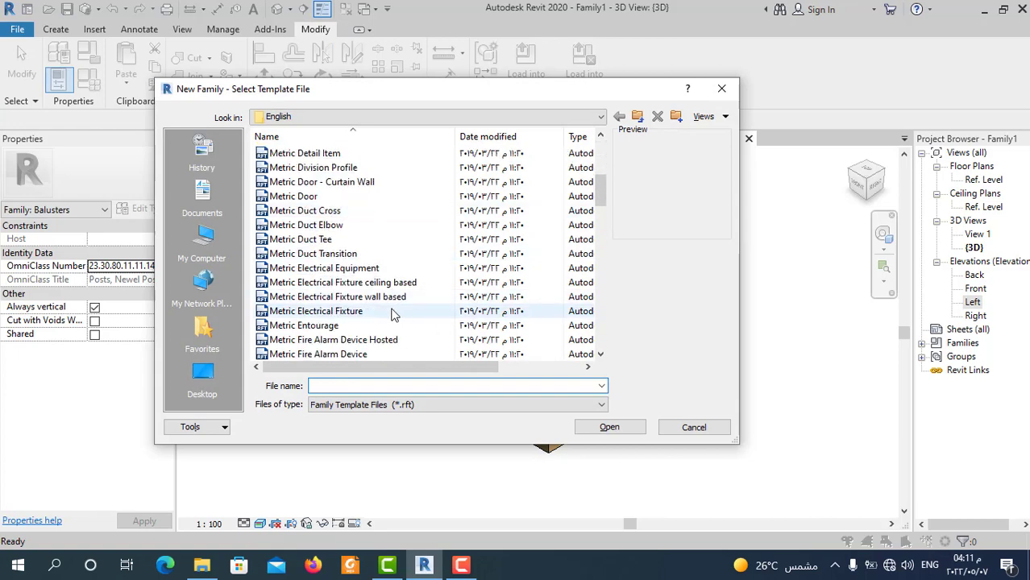
{"action": "scroll", "coordinate": [393, 314], "scroll_direction": "down", "scroll_amount": 1}
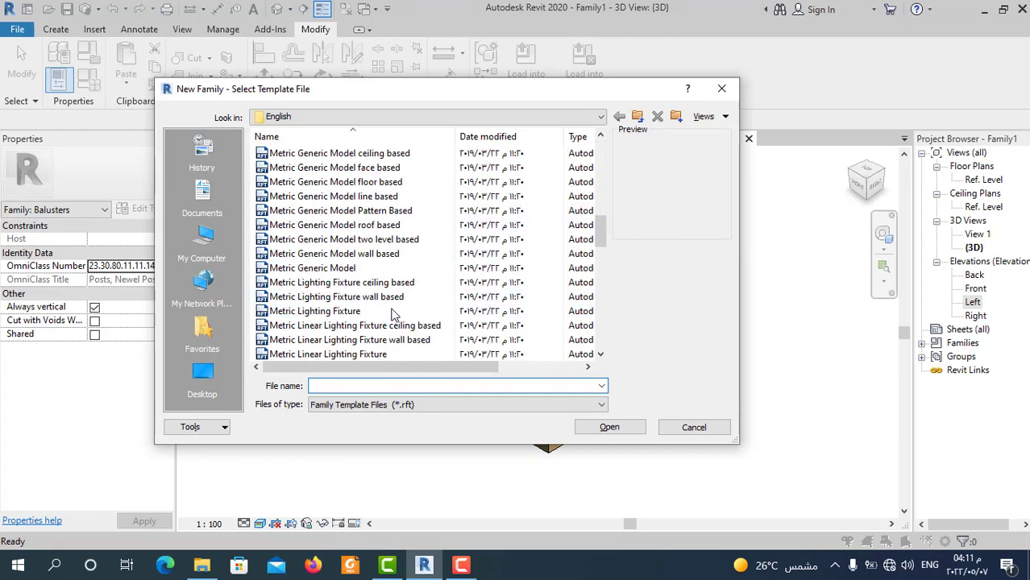
{"action": "scroll", "coordinate": [393, 314], "scroll_direction": "down", "scroll_amount": 6}
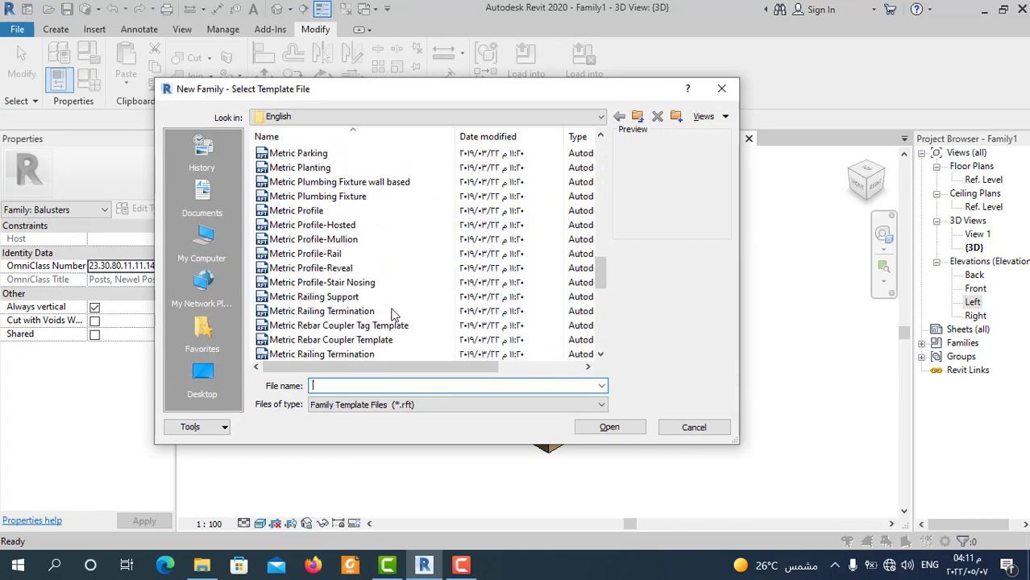
{"action": "left_click", "coordinate": [332, 254]}
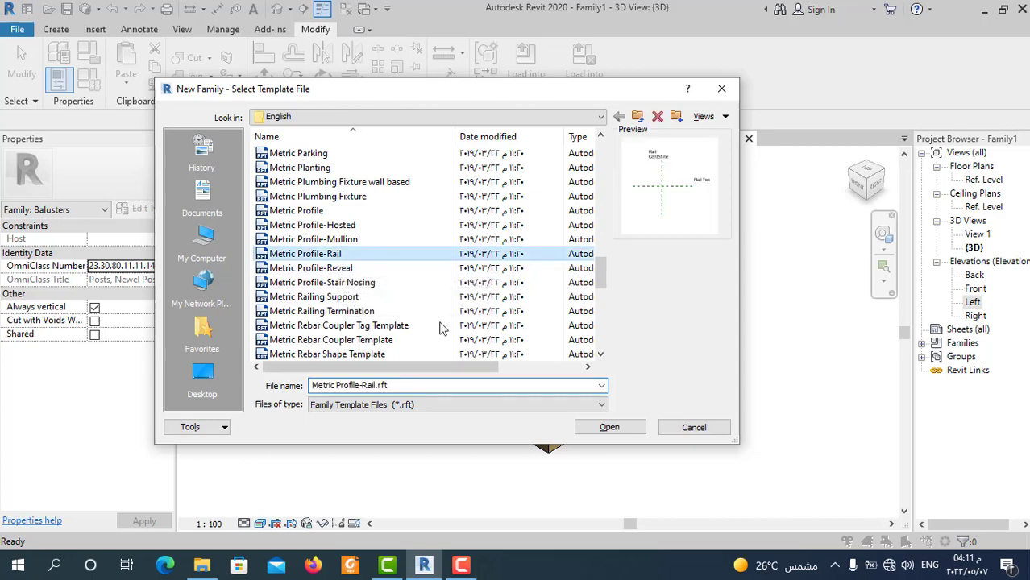
{"action": "left_click", "coordinate": [609, 428]}
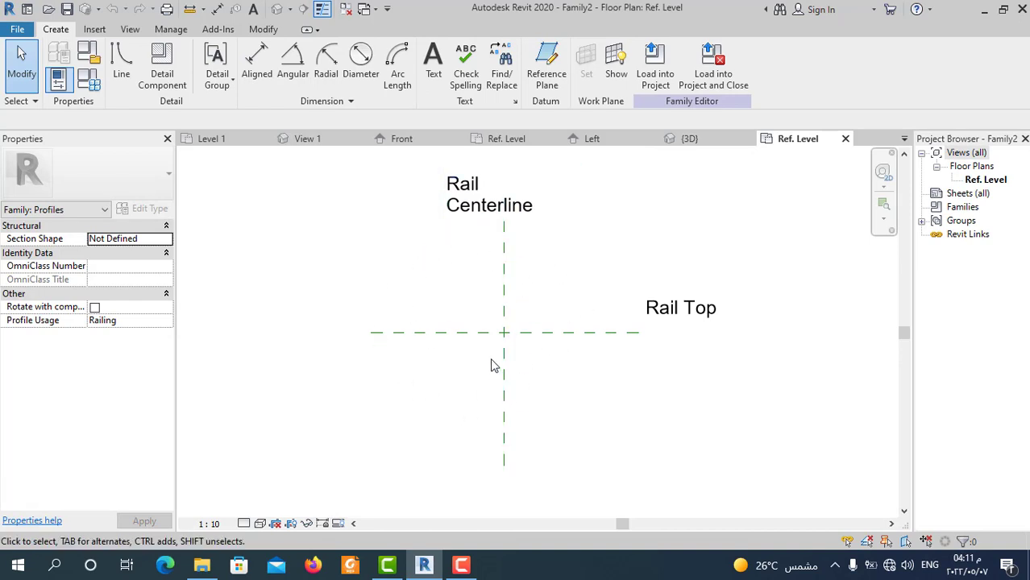
Step: Draw a rectangle on the Rail Top line straddling the centerline
{"action": "left_click", "coordinate": [121, 63]}
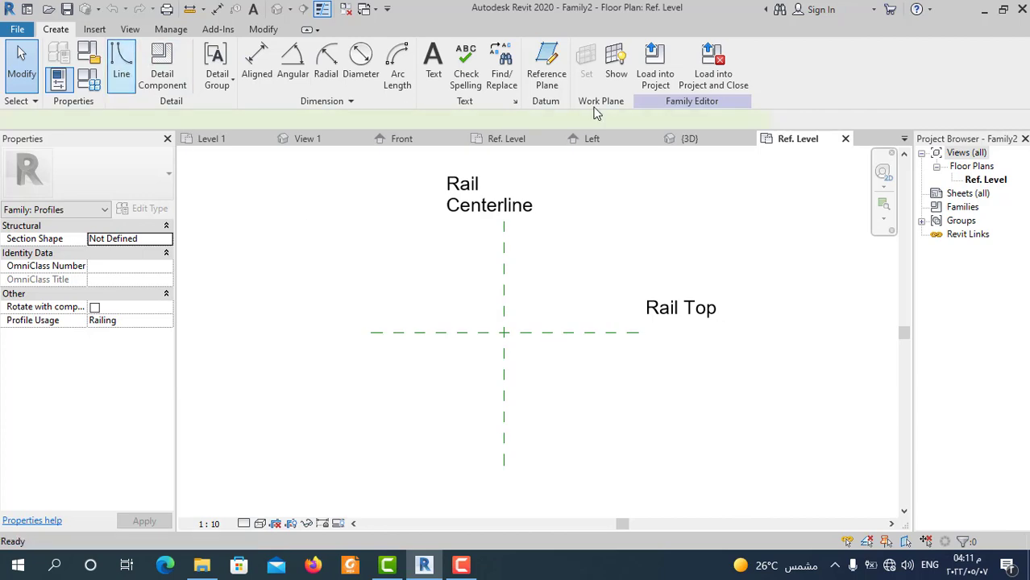
{"action": "left_click", "coordinate": [533, 51]}
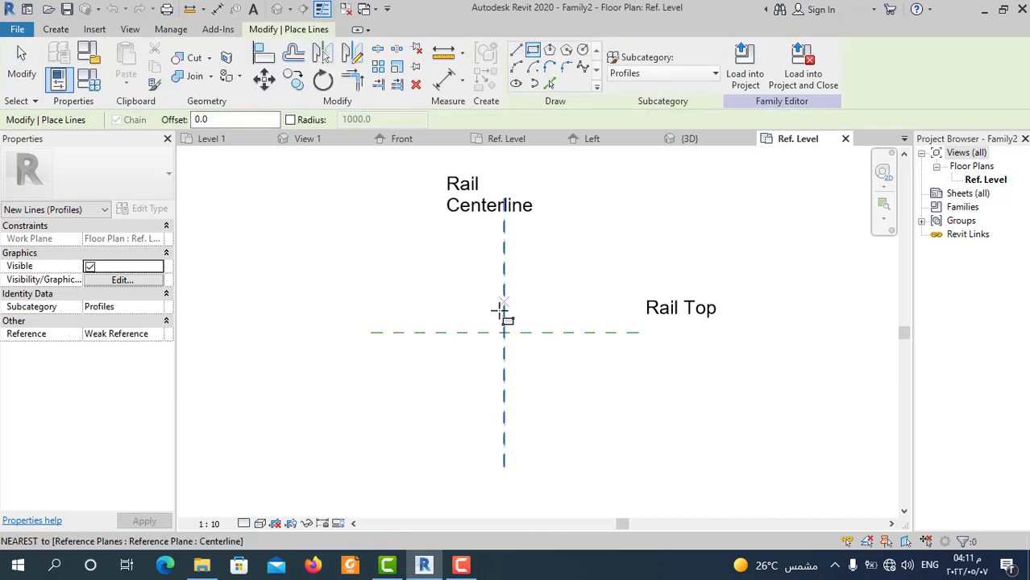
{"action": "scroll", "coordinate": [499, 310], "scroll_direction": "up", "scroll_amount": 2}
{"action": "left_click", "coordinate": [440, 345]}
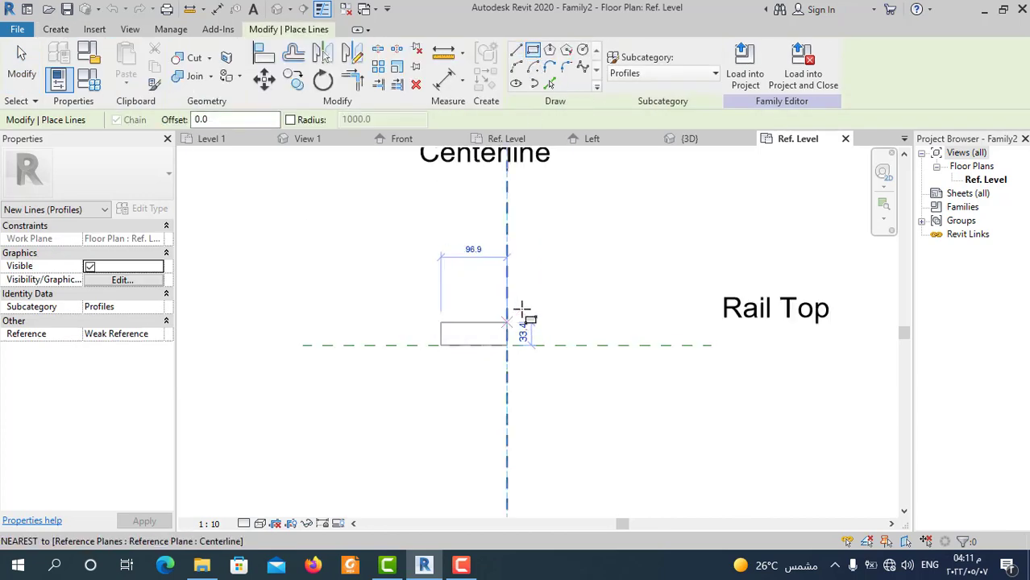
{"action": "left_click", "coordinate": [598, 284]}
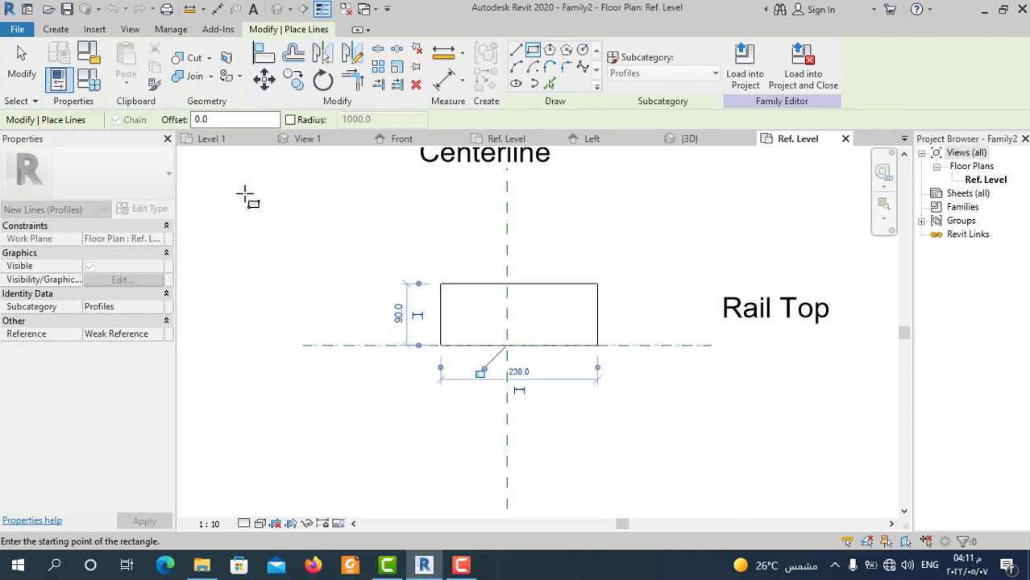
{"action": "left_click", "coordinate": [22, 65]}
Step: Try setting the left edge 8 from the centerline, then undo the change
{"action": "scroll", "coordinate": [420, 305], "scroll_direction": "up", "scroll_amount": 1}
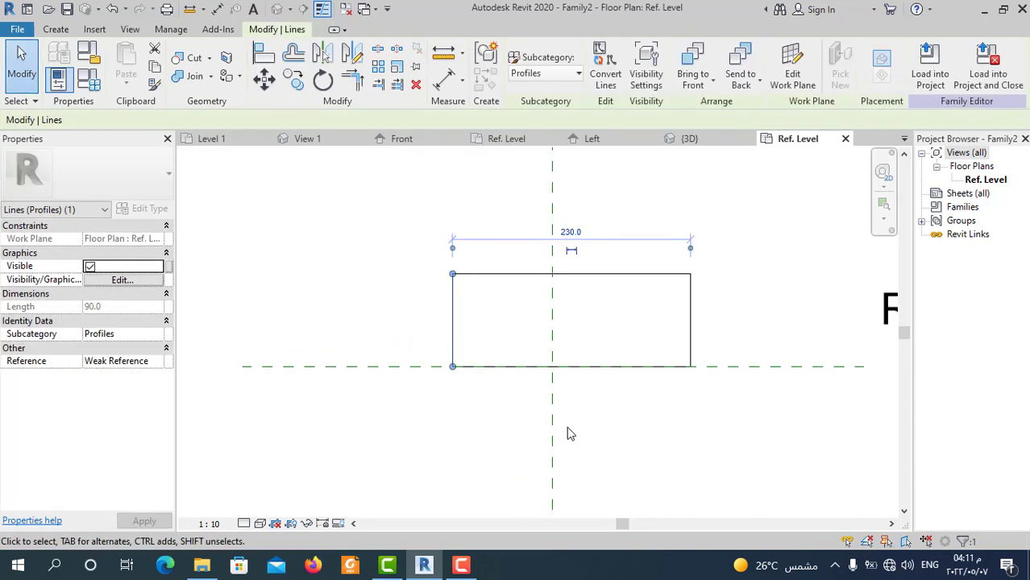
{"action": "left_click_drag", "start_coordinate": [658, 252], "coordinate": [553, 252]}
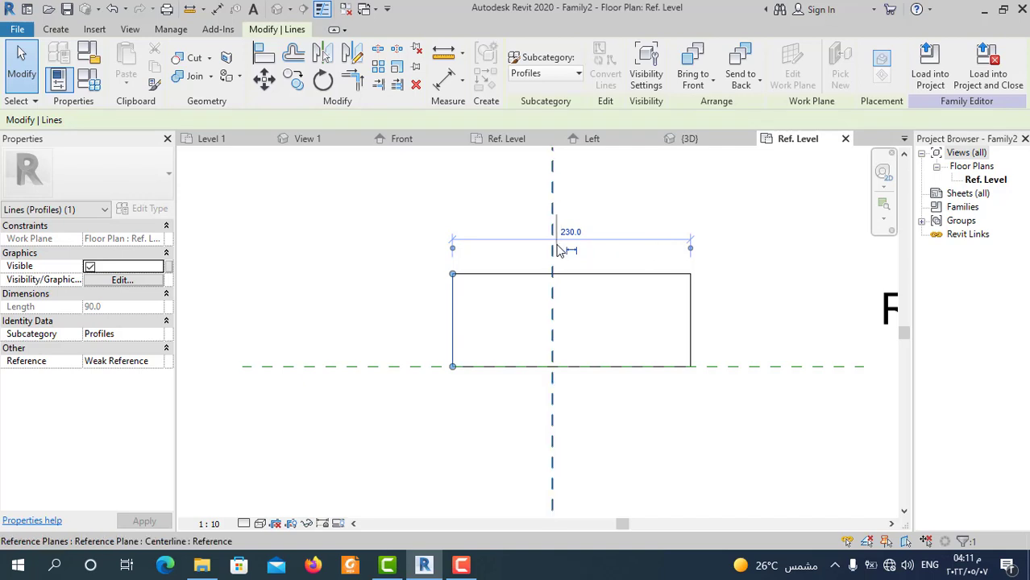
{"action": "left_click", "coordinate": [501, 231]}
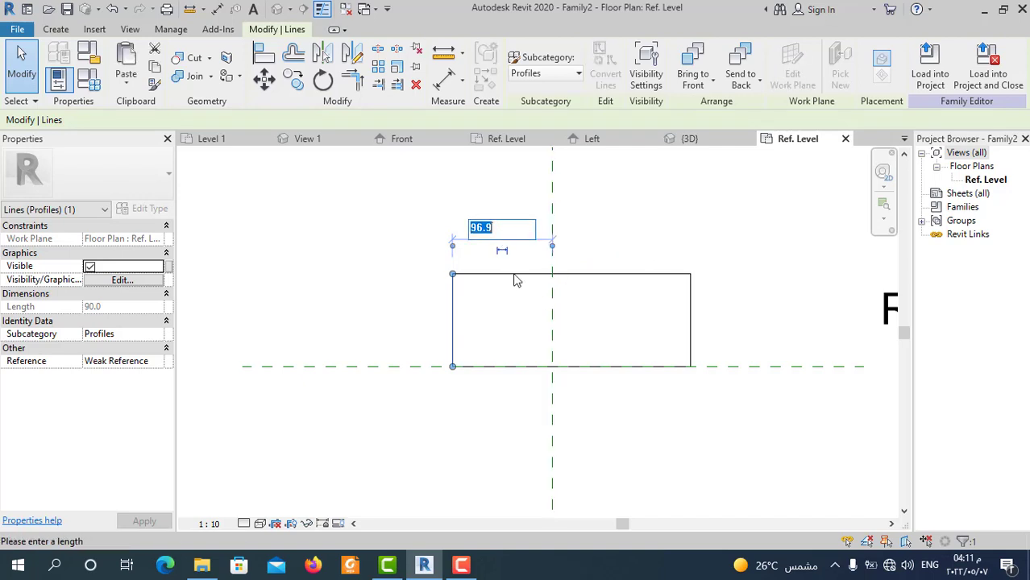
{"action": "type", "text": "8"}
{"action": "key", "text": "Return"}
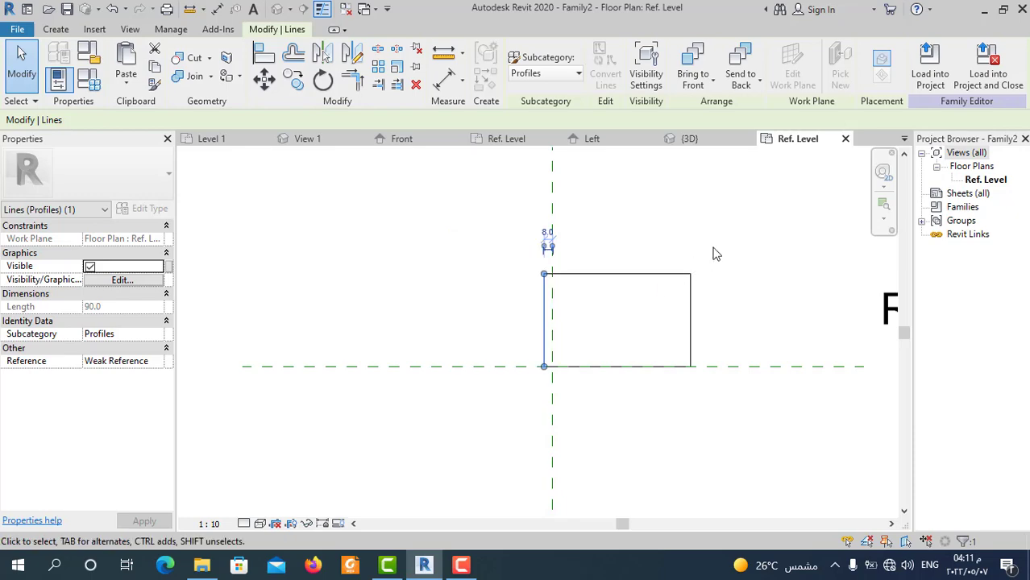
{"action": "key", "text": "ctrl+z"}
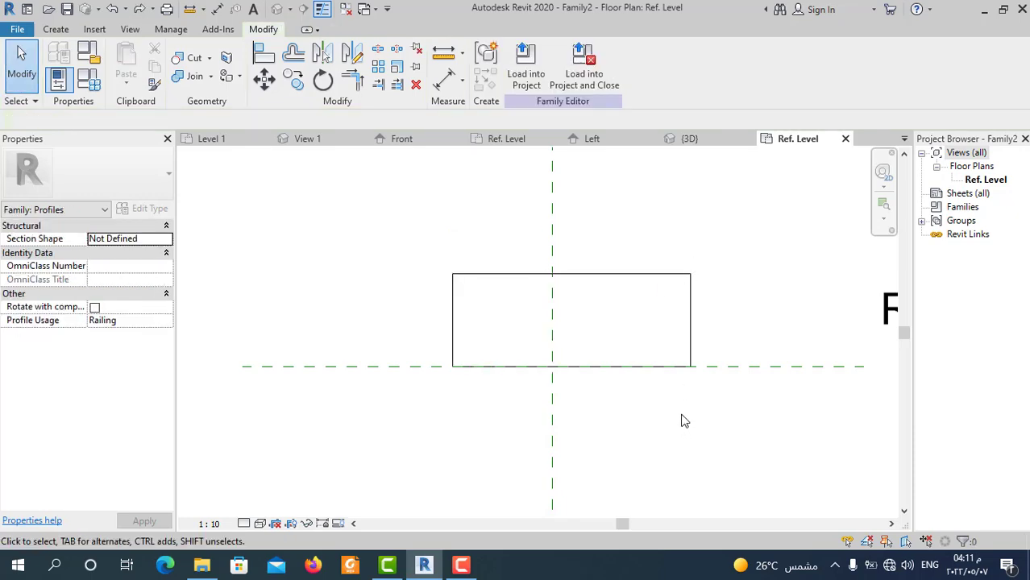
Step: Set the project length units to Centimeters using the UN command
{"action": "key", "text": "u"}
{"action": "key", "text": "n"}
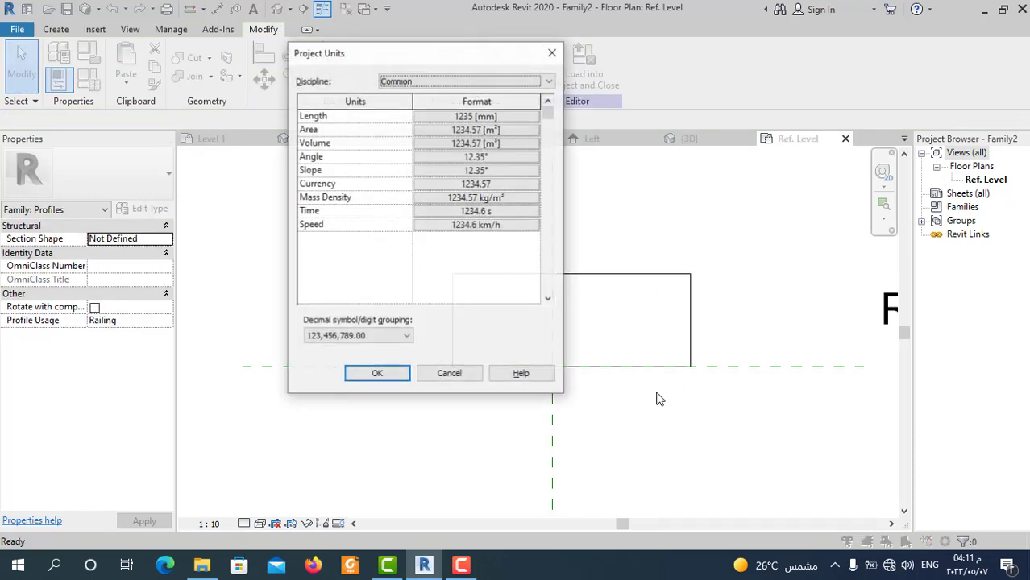
{"action": "left_click", "coordinate": [463, 119]}
{"action": "left_click", "coordinate": [457, 143]}
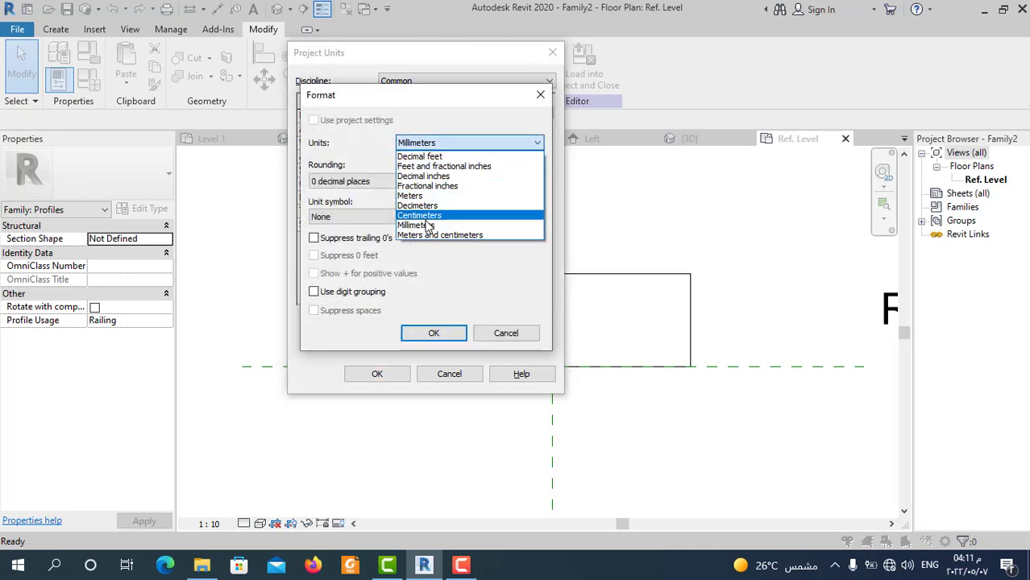
{"action": "left_click", "coordinate": [419, 215]}
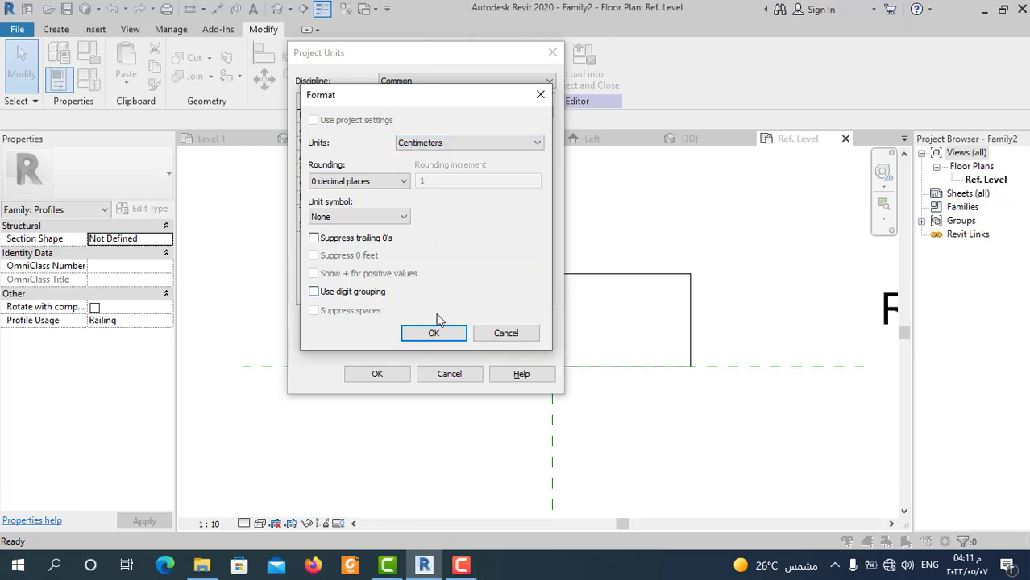
{"action": "left_click", "coordinate": [433, 333]}
{"action": "left_click", "coordinate": [376, 373]}
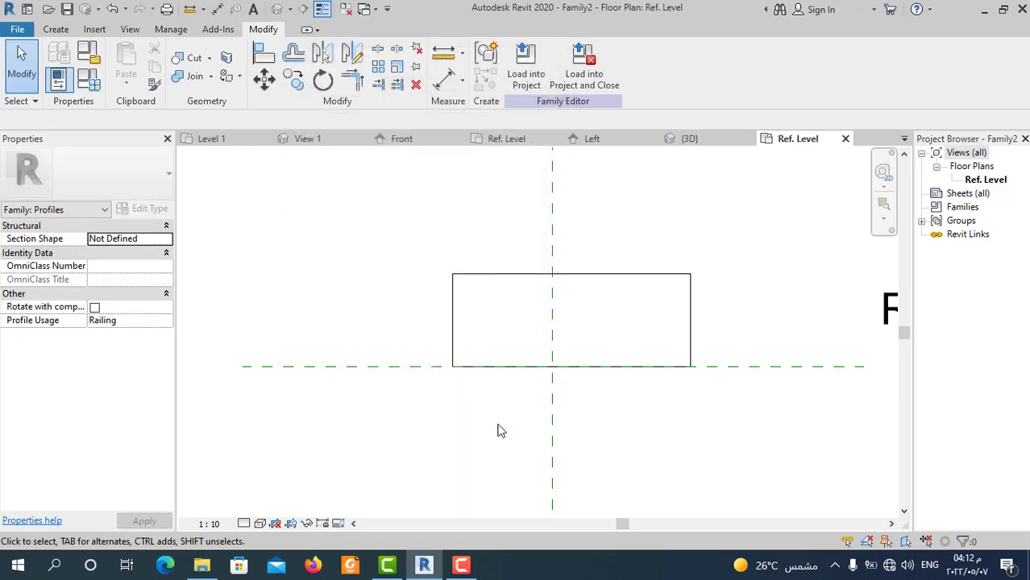
Step: Set the rectangle's left and right lines 8 from the centerline
{"action": "left_click", "coordinate": [452, 315]}
{"action": "left_click", "coordinate": [503, 232]}
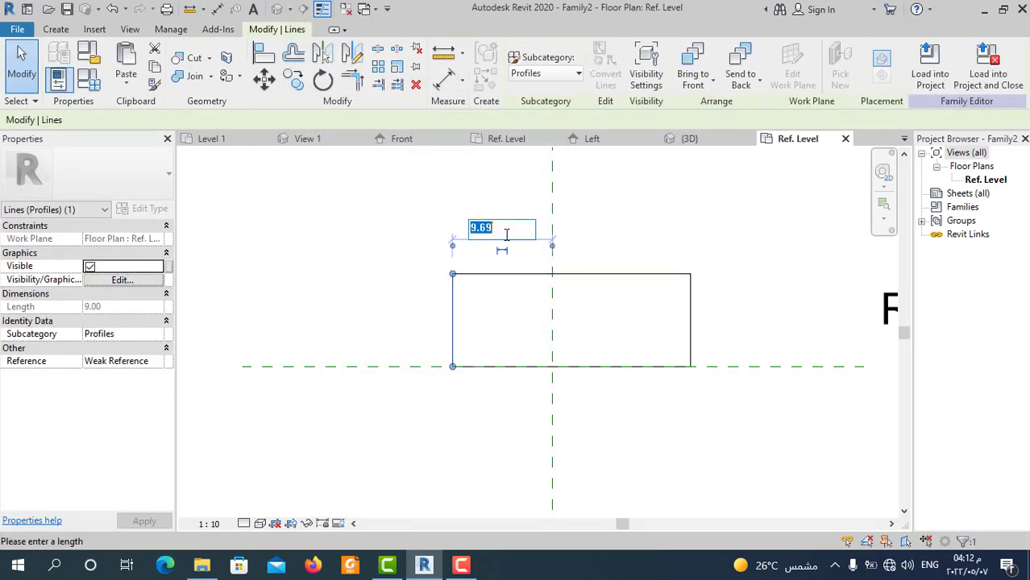
{"action": "type", "text": "8"}
{"action": "key", "text": "Return"}
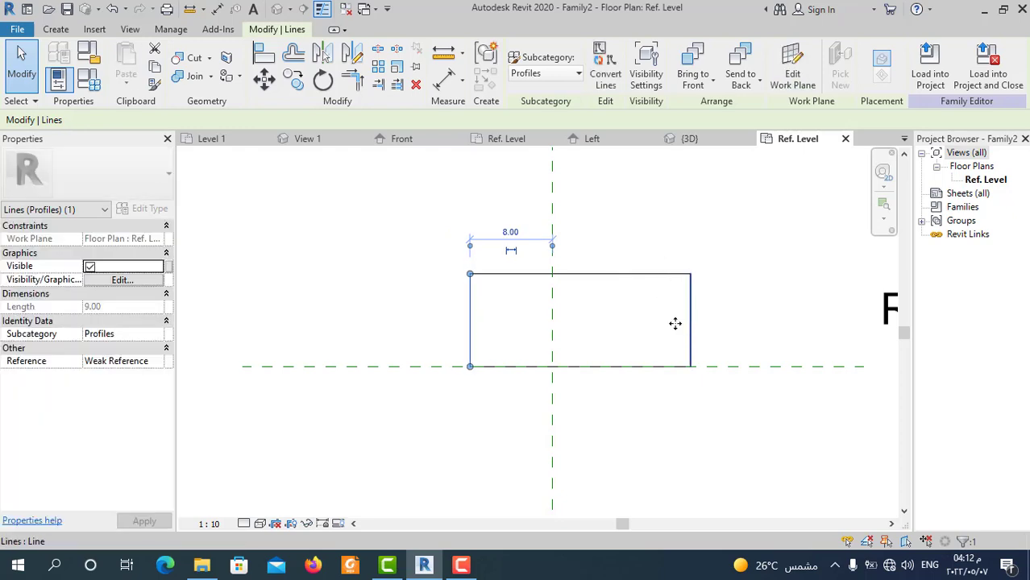
{"action": "left_click", "coordinate": [690, 327]}
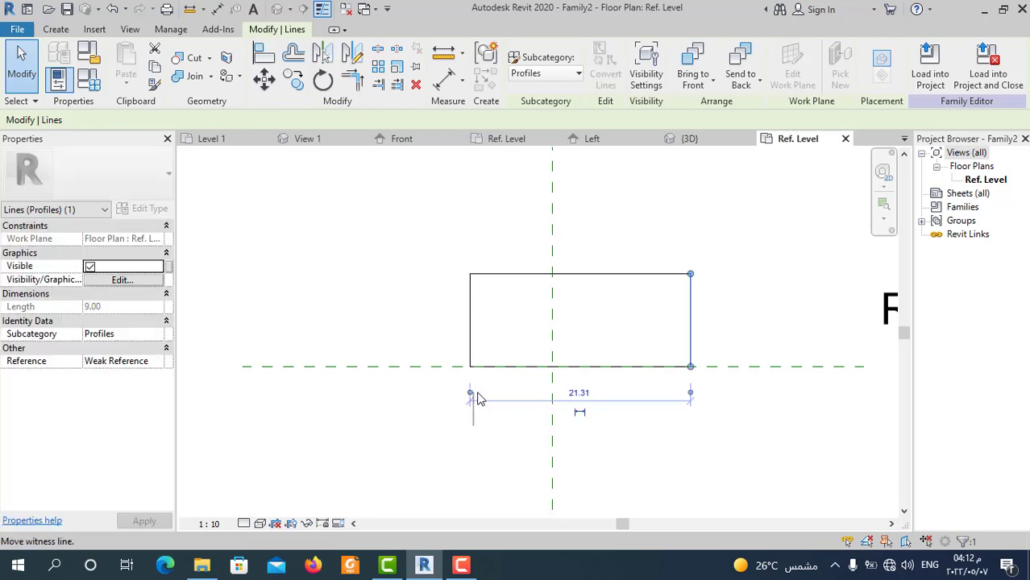
{"action": "left_click_drag", "start_coordinate": [552, 403], "coordinate": [552, 403]}
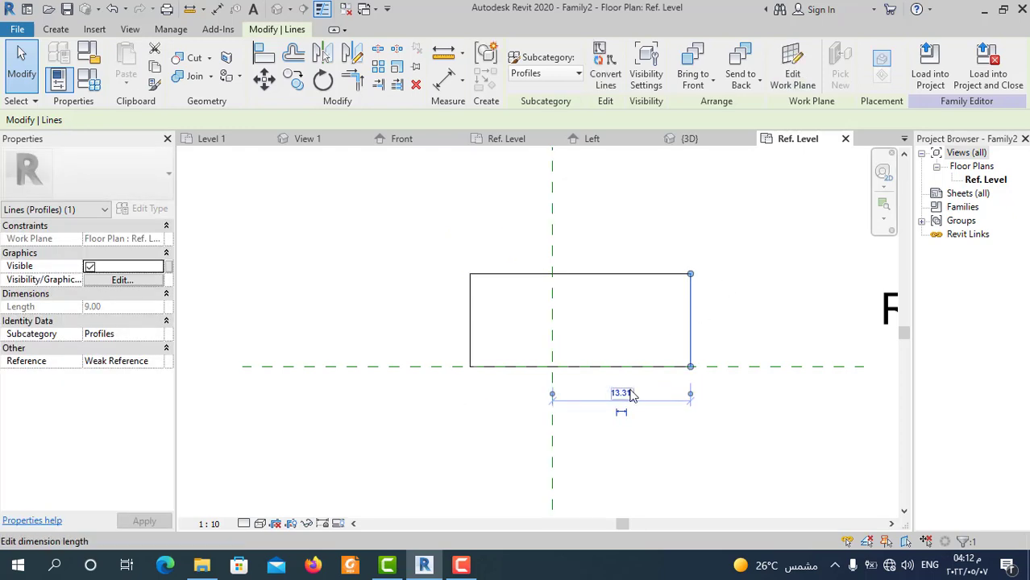
{"action": "left_click", "coordinate": [621, 393]}
{"action": "key", "text": "Return"}
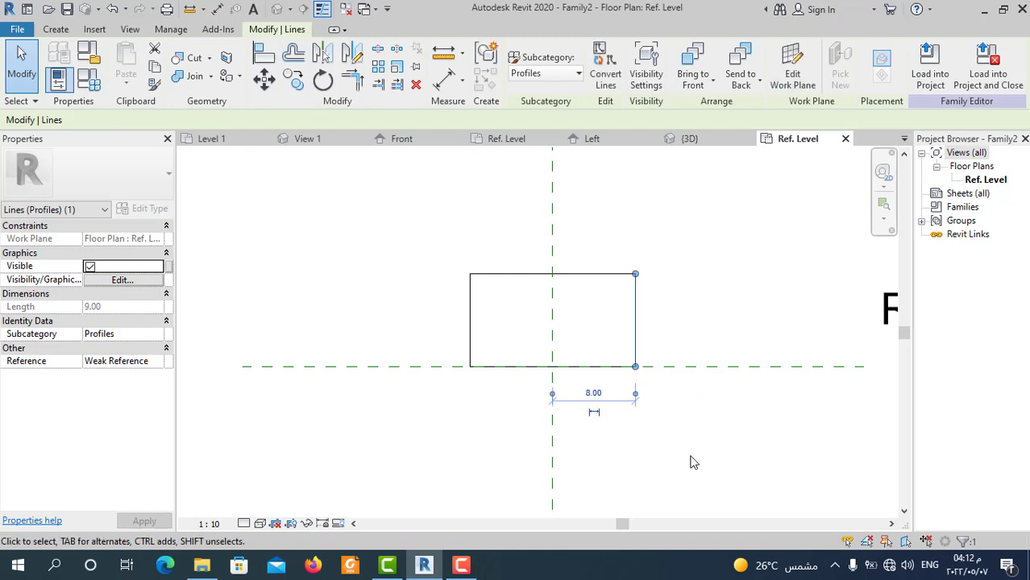
Step: Make the rectangle 8 tall by editing the top line's height dimension
{"action": "left_click", "coordinate": [604, 367]}
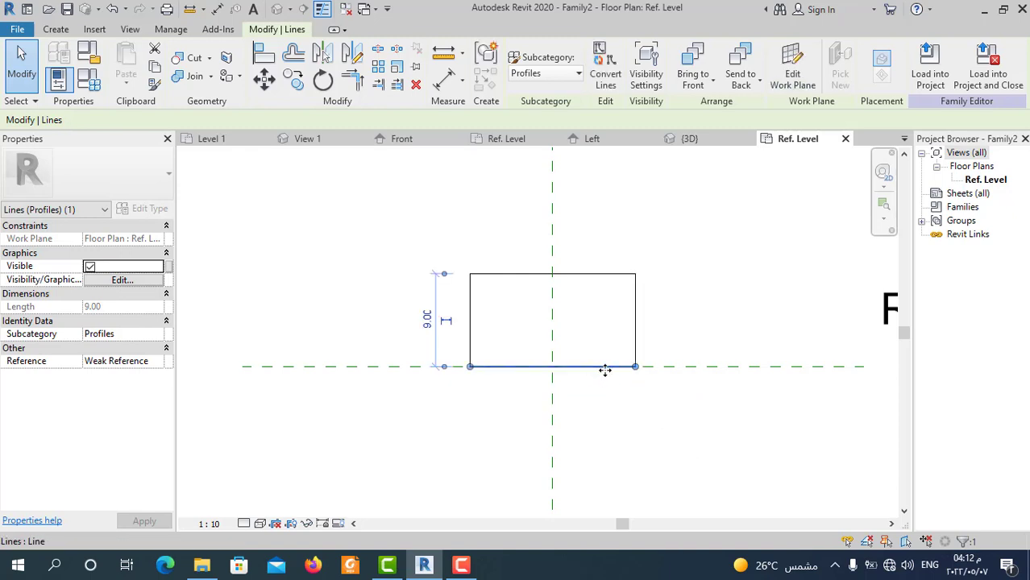
{"action": "left_click", "coordinate": [428, 321]}
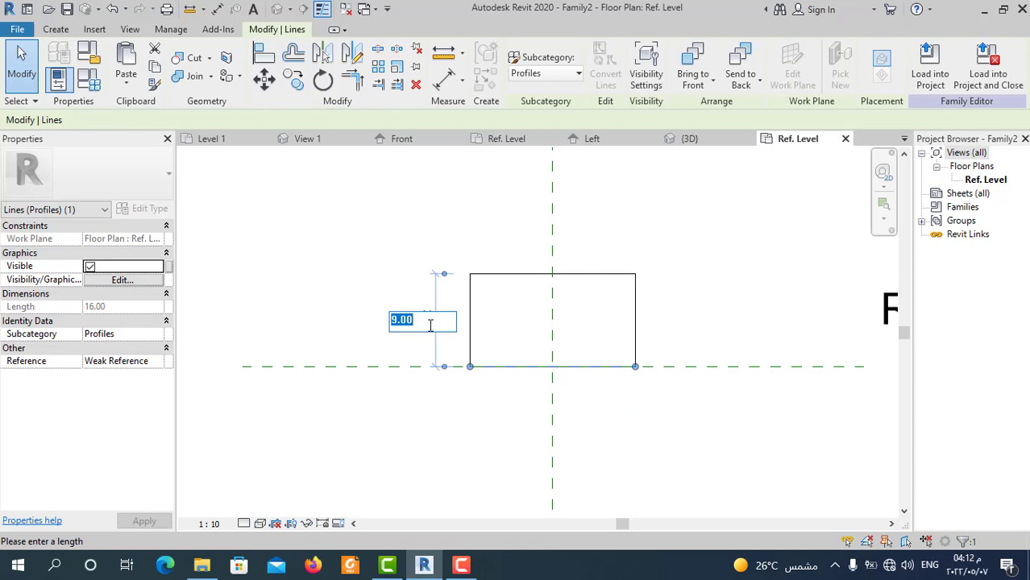
{"action": "type", "text": "8"}
{"action": "key", "text": "Return"}
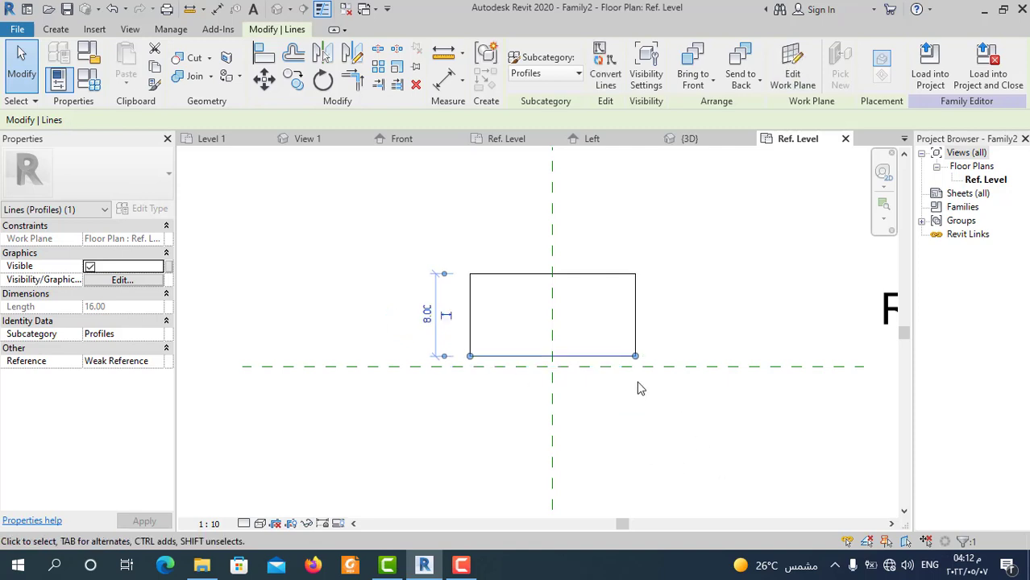
{"action": "key", "text": "ctrl+z"}
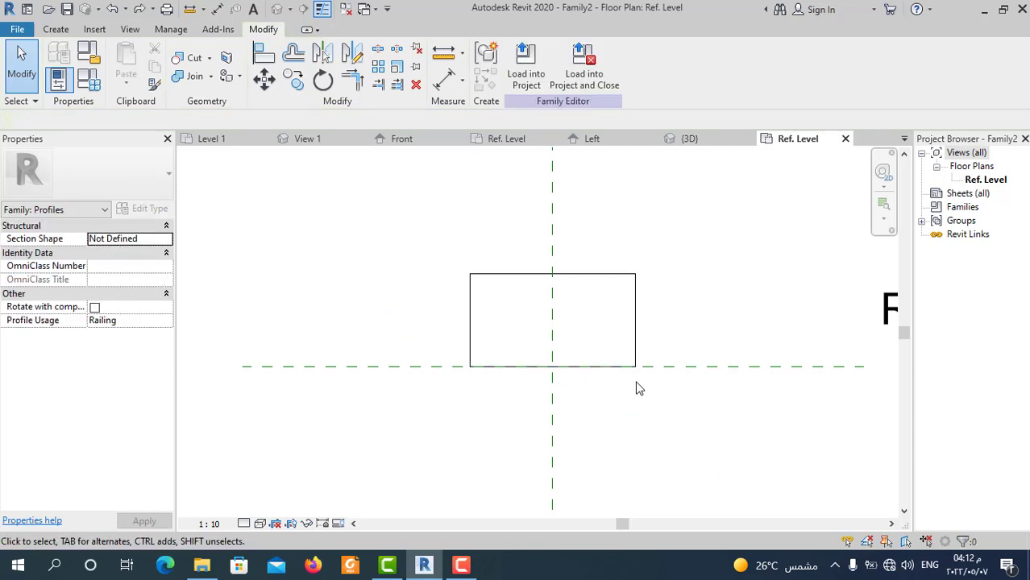
{"action": "left_click", "coordinate": [557, 288]}
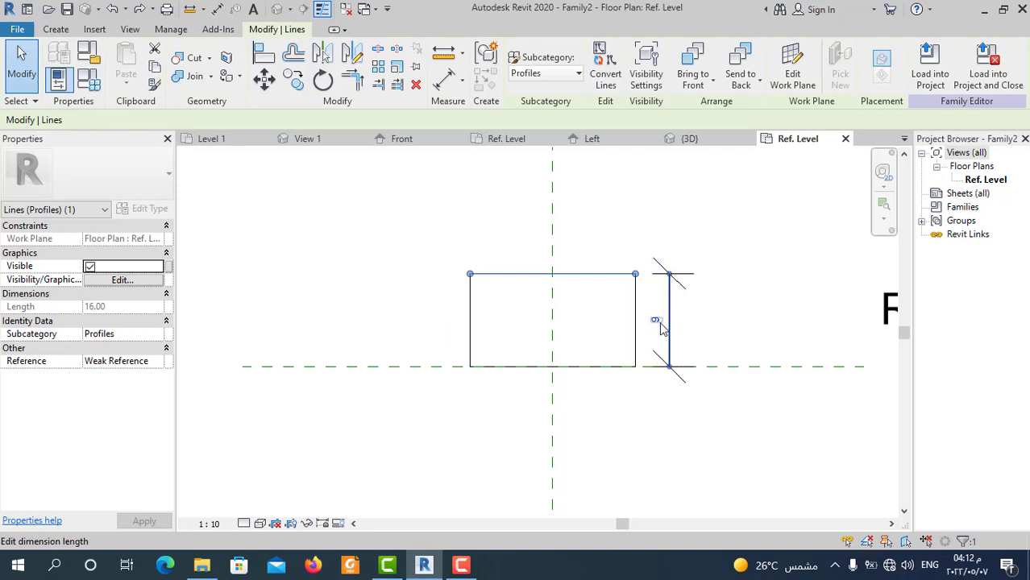
{"action": "left_click", "coordinate": [658, 324]}
{"action": "type", "text": "8"}
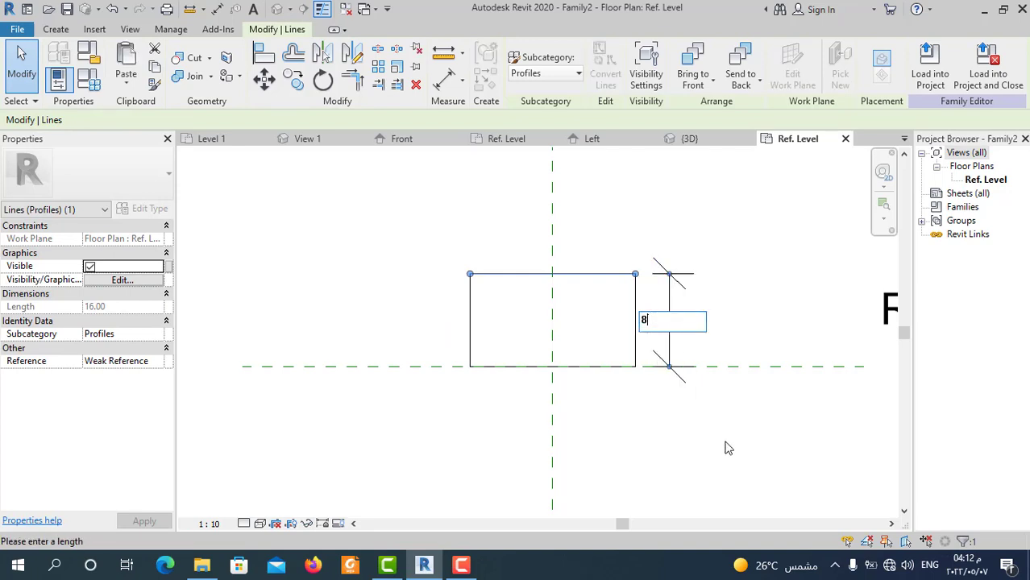
{"action": "key", "text": "Return"}
{"action": "left_click", "coordinate": [676, 427]}
{"action": "scroll", "coordinate": [600, 367], "scroll_direction": "up", "scroll_amount": 2}
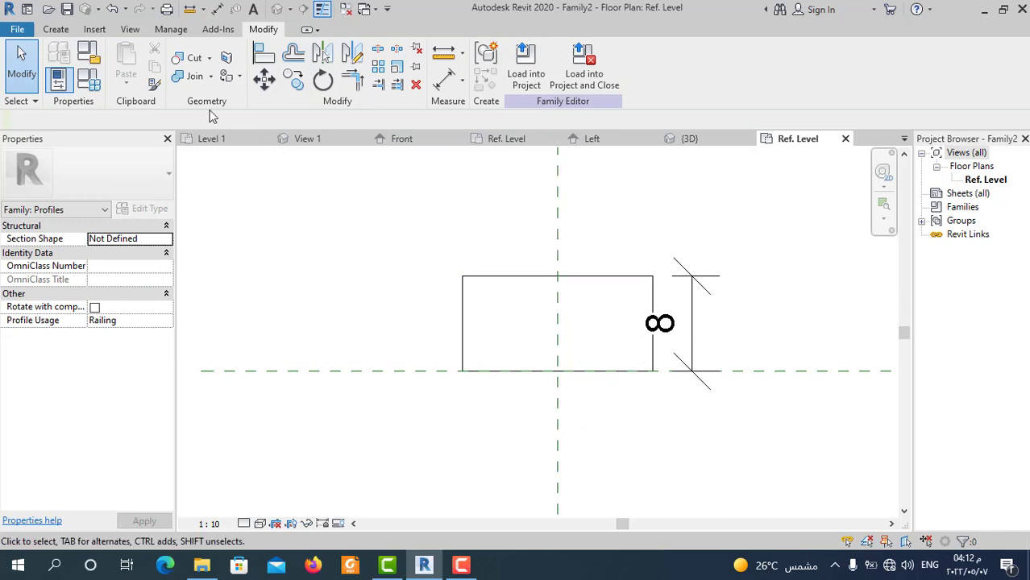
{"action": "left_click", "coordinate": [56, 29]}
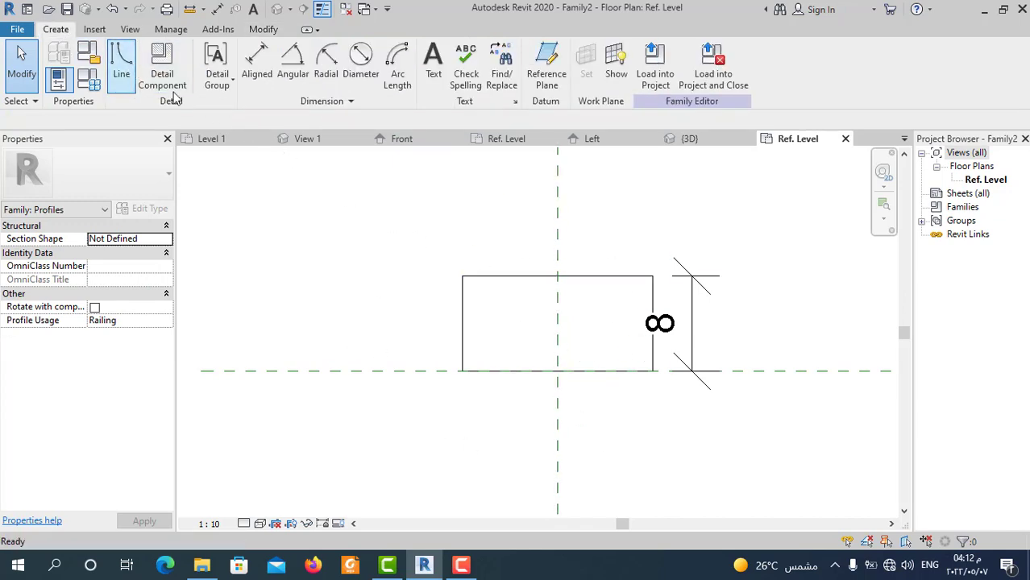
Step: Draw a small box of lines on the rectangle's left edge
{"action": "left_click", "coordinate": [122, 64]}
{"action": "scroll", "coordinate": [466, 352], "scroll_direction": "up", "scroll_amount": 2}
{"action": "left_click", "coordinate": [463, 323]}
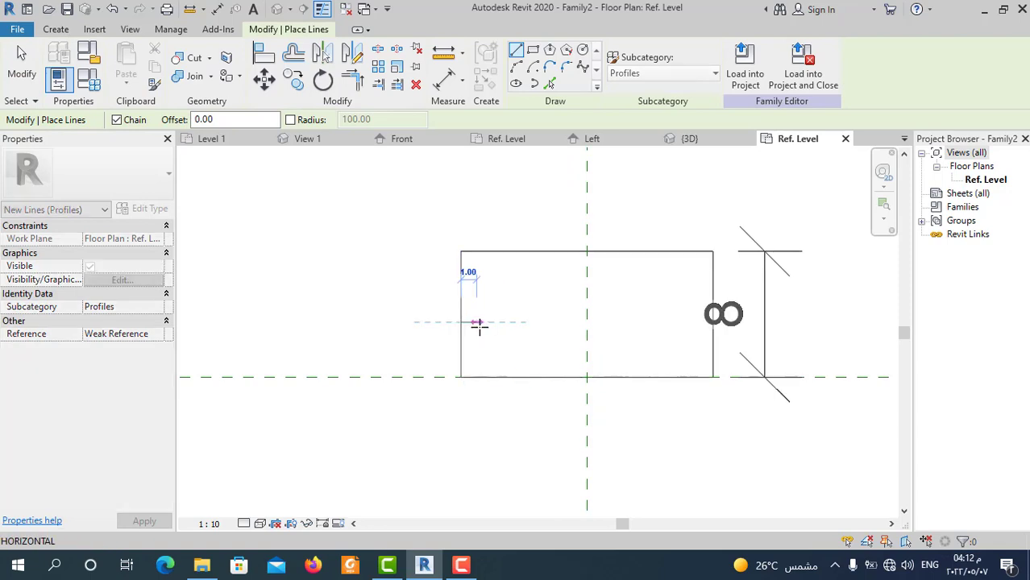
{"action": "left_click", "coordinate": [492, 323]}
{"action": "left_click", "coordinate": [492, 345]}
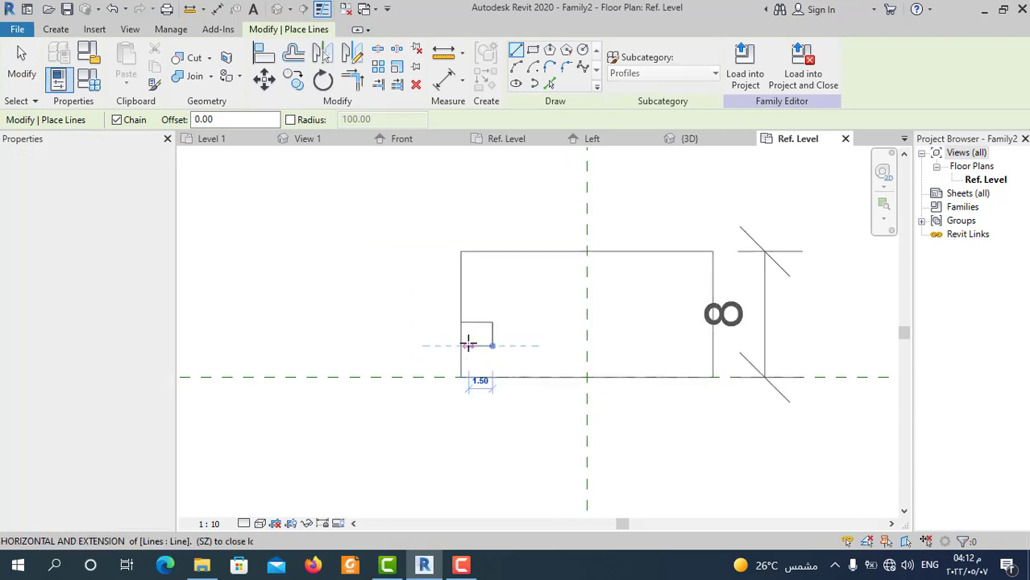
{"action": "left_click", "coordinate": [457, 344]}
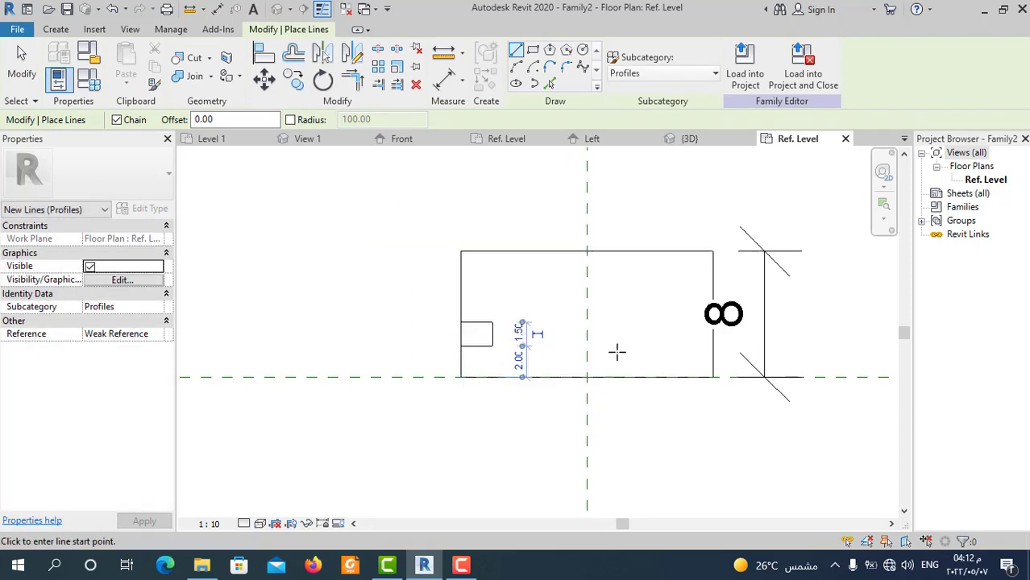
Step: Draw a start-end-radius arc from the left edge to the top line
{"action": "left_click", "coordinate": [515, 66]}
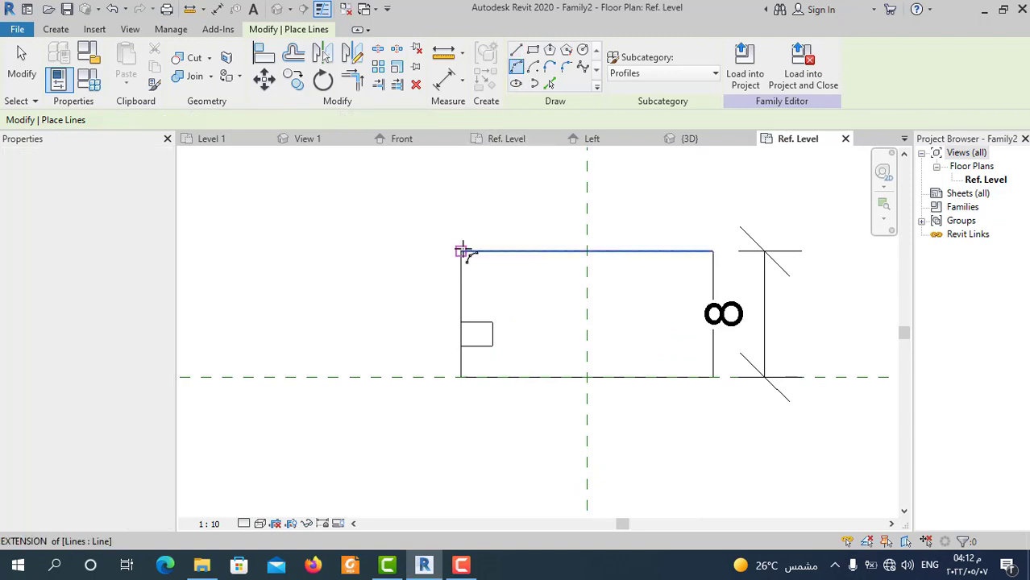
{"action": "left_click", "coordinate": [461, 282]}
{"action": "left_click", "coordinate": [517, 251]}
{"action": "scroll", "coordinate": [486, 257], "scroll_direction": "up", "scroll_amount": 2}
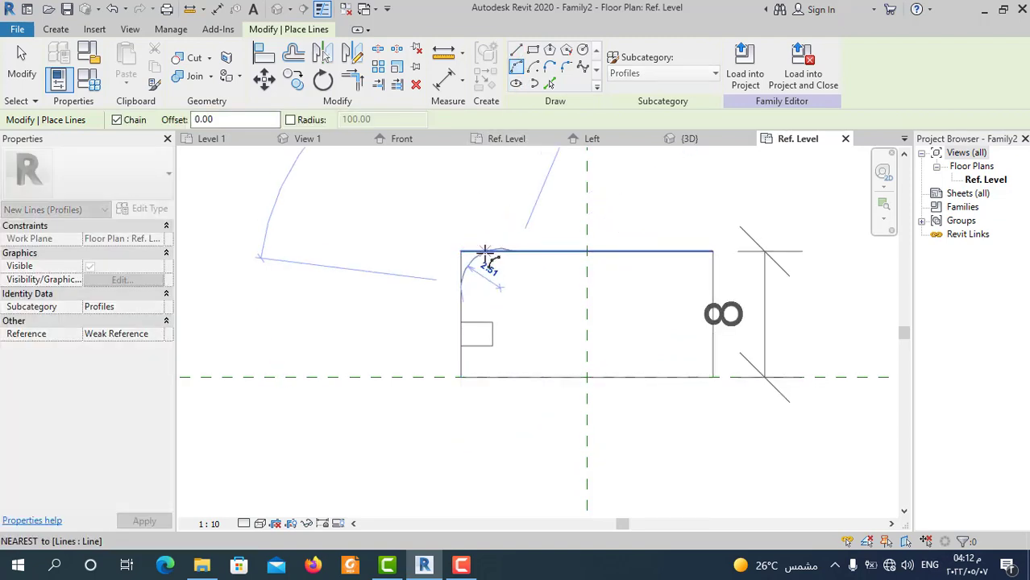
{"action": "left_click", "coordinate": [486, 261]}
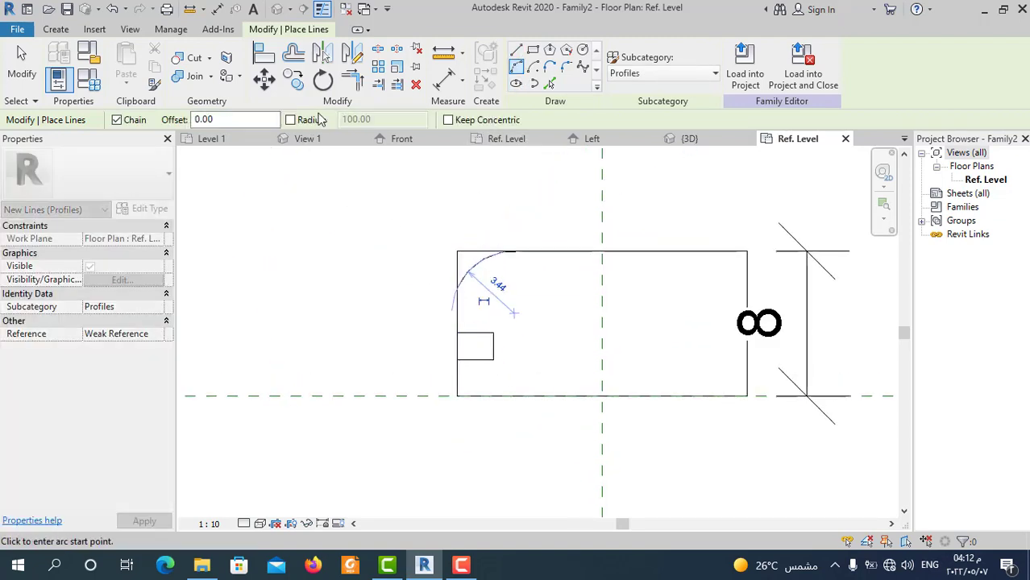
{"action": "key", "text": "Escape"}
{"action": "key", "text": "Escape"}
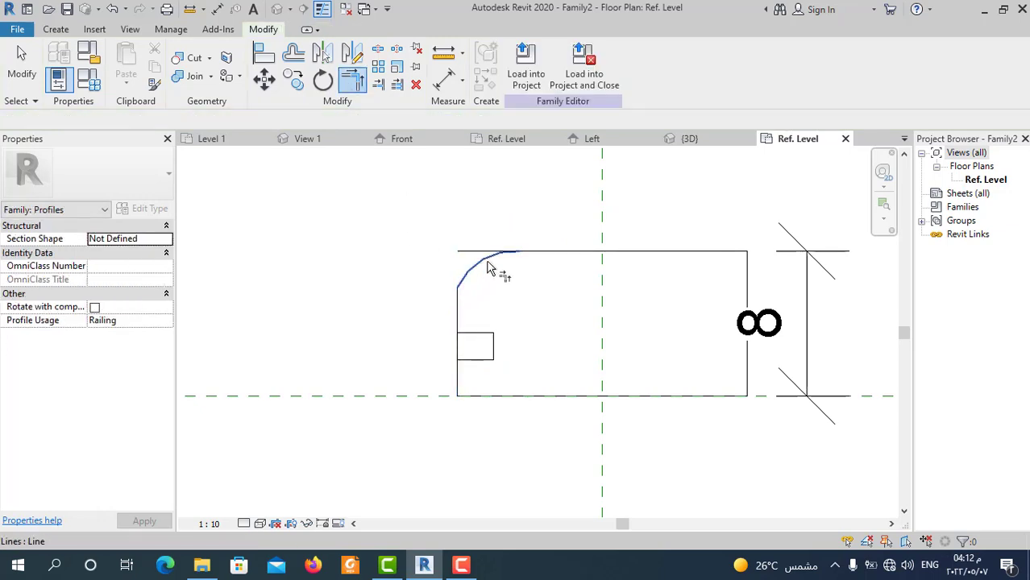
Step: Trim the arc to the top line with TR, then select the arc and box
{"action": "key", "text": "t"}
{"action": "key", "text": "r"}
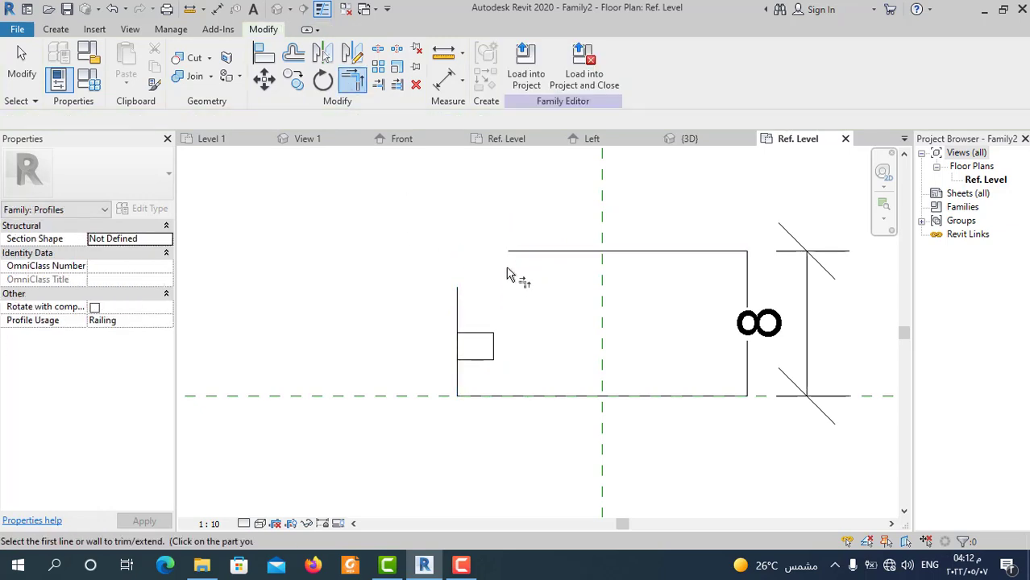
{"action": "left_click", "coordinate": [484, 272]}
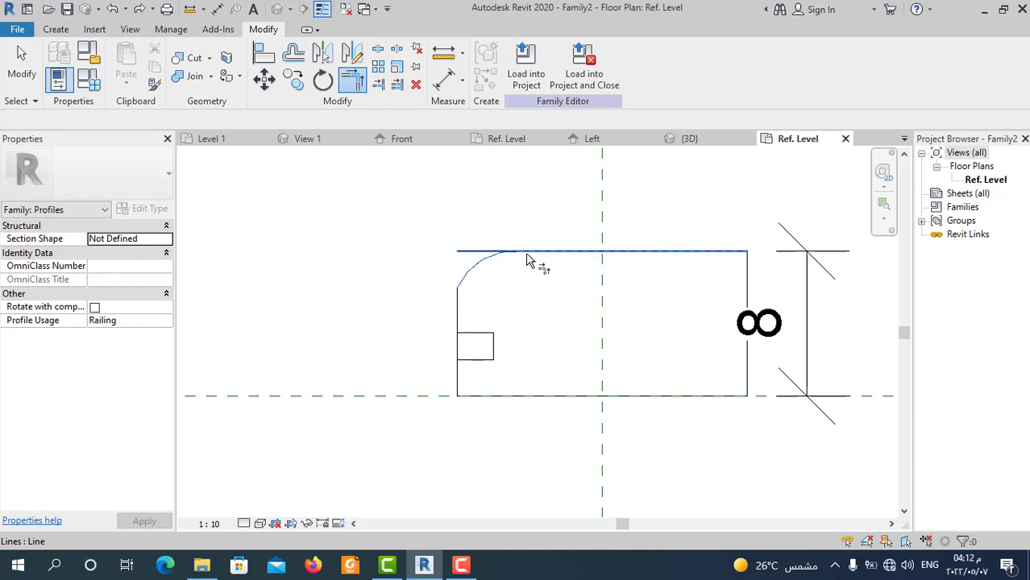
{"action": "left_click", "coordinate": [528, 256]}
{"action": "key", "text": "Escape"}
{"action": "left_click_drag", "start_coordinate": [377, 196], "coordinate": [551, 369]}
Step: Mirror the arc and box across the vertical centre plane and move the height dimension right
{"action": "left_click", "coordinate": [303, 53]}
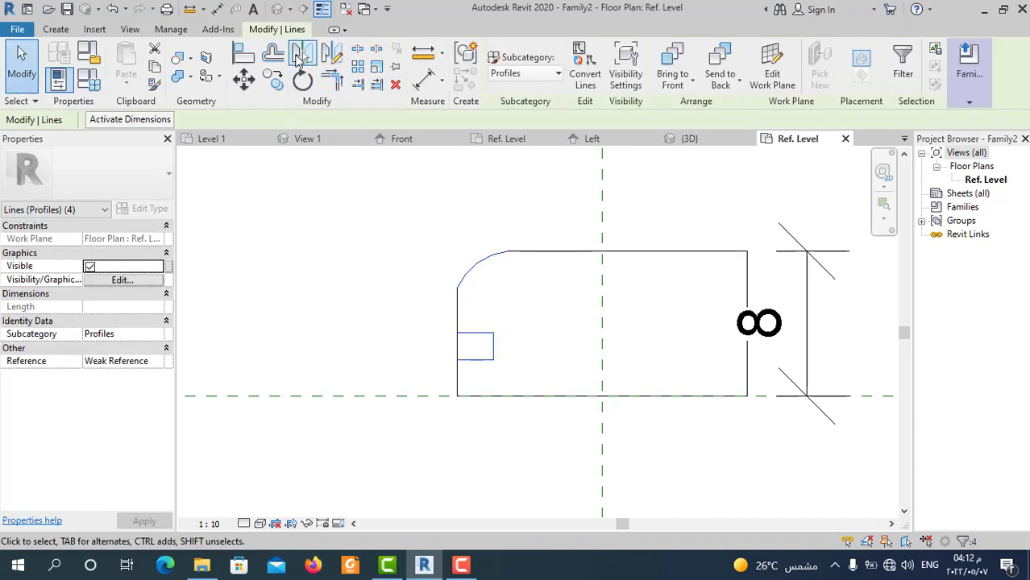
{"action": "left_click", "coordinate": [604, 224]}
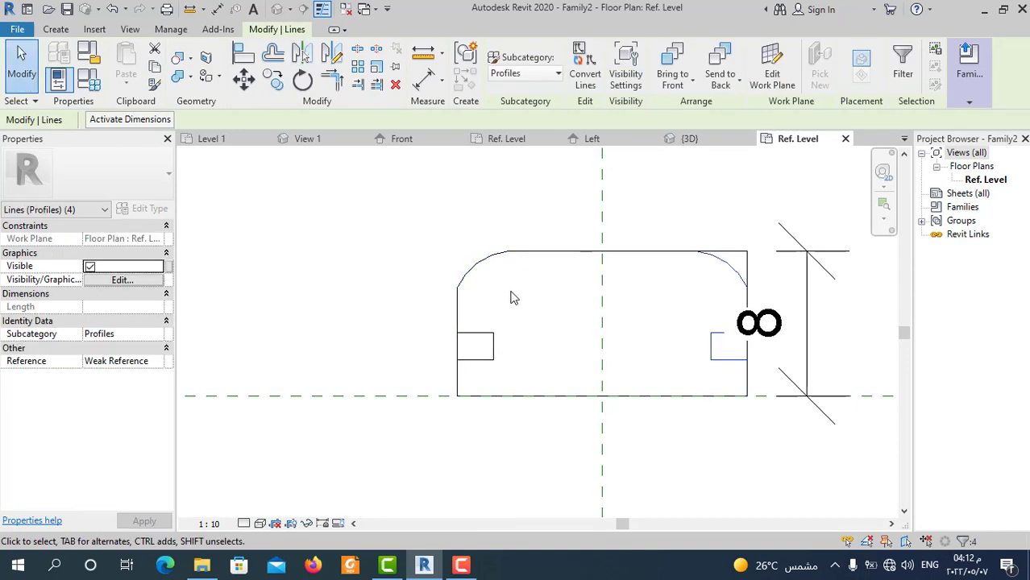
{"action": "scroll", "coordinate": [478, 320], "scroll_direction": "down", "scroll_amount": 2}
{"action": "left_click", "coordinate": [21, 62]}
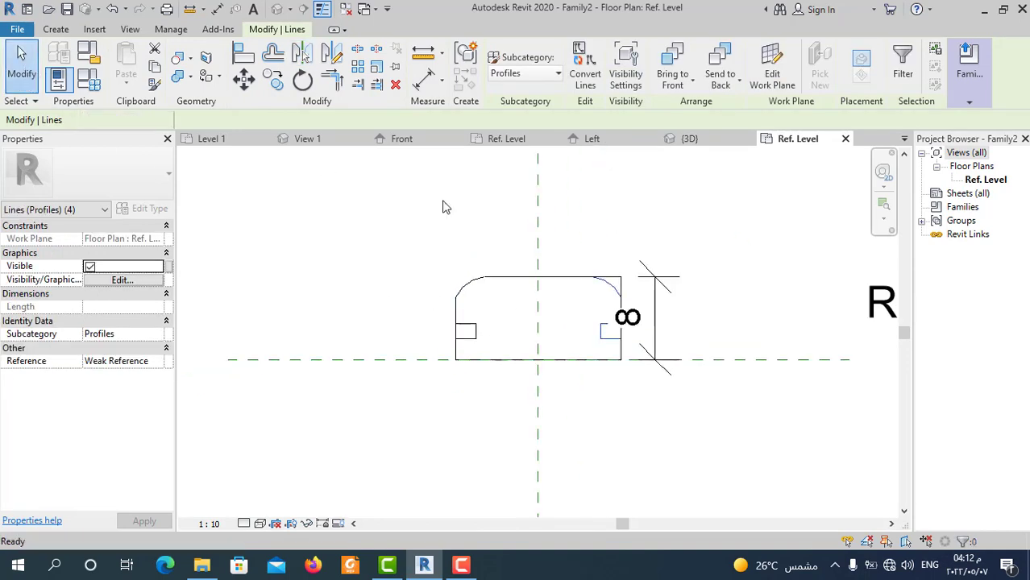
{"action": "left_click", "coordinate": [662, 316]}
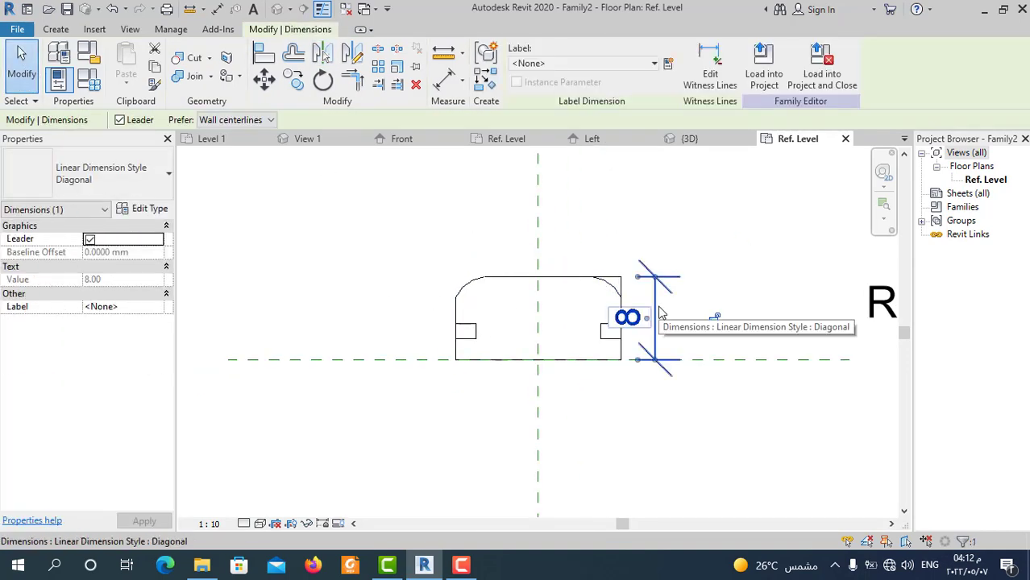
{"action": "left_click_drag", "start_coordinate": [659, 313], "coordinate": [691, 314]}
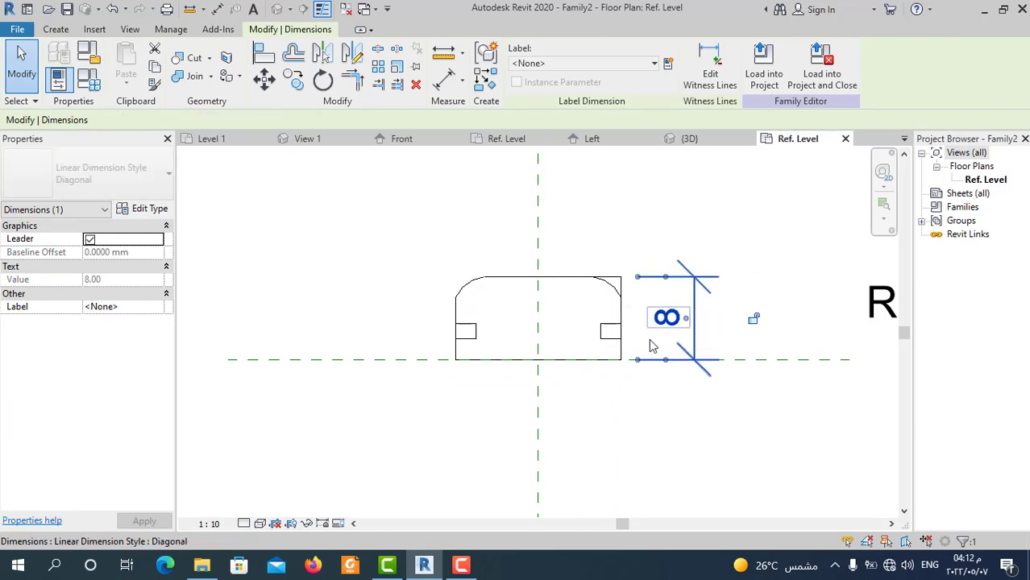
{"action": "left_click", "coordinate": [634, 428]}
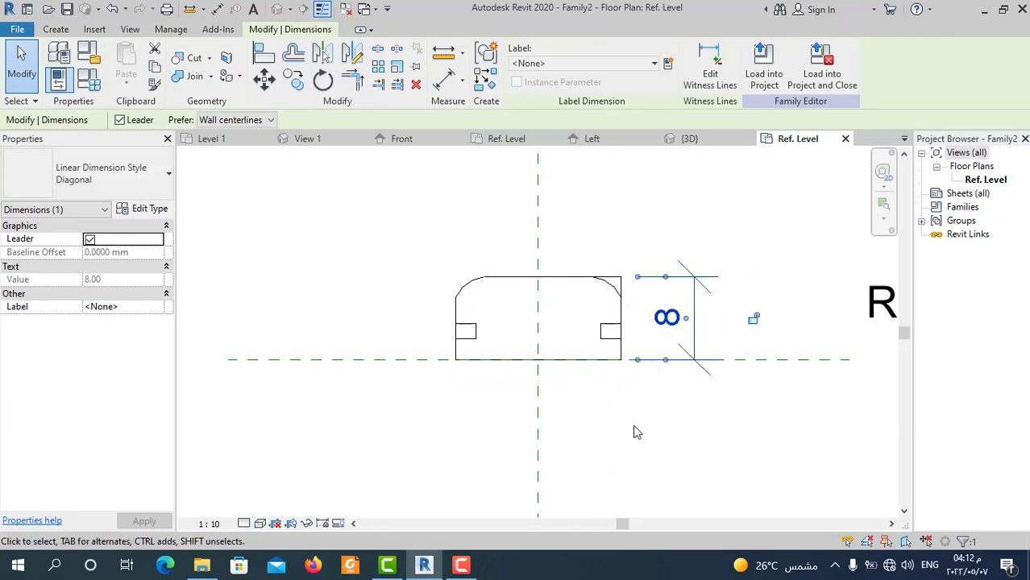
Step: Cut the left notch by trimming the left edge to the small box
{"action": "left_click", "coordinate": [376, 50]}
{"action": "scroll", "coordinate": [492, 347], "scroll_direction": "up", "scroll_amount": 2}
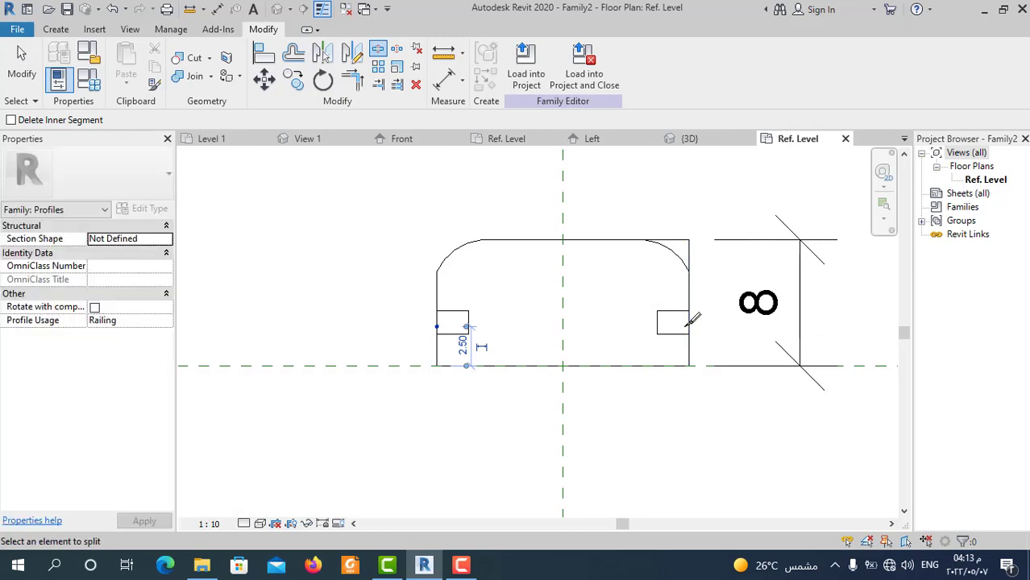
{"action": "left_click", "coordinate": [634, 364]}
{"action": "key", "text": "t"}
{"action": "key", "text": "r"}
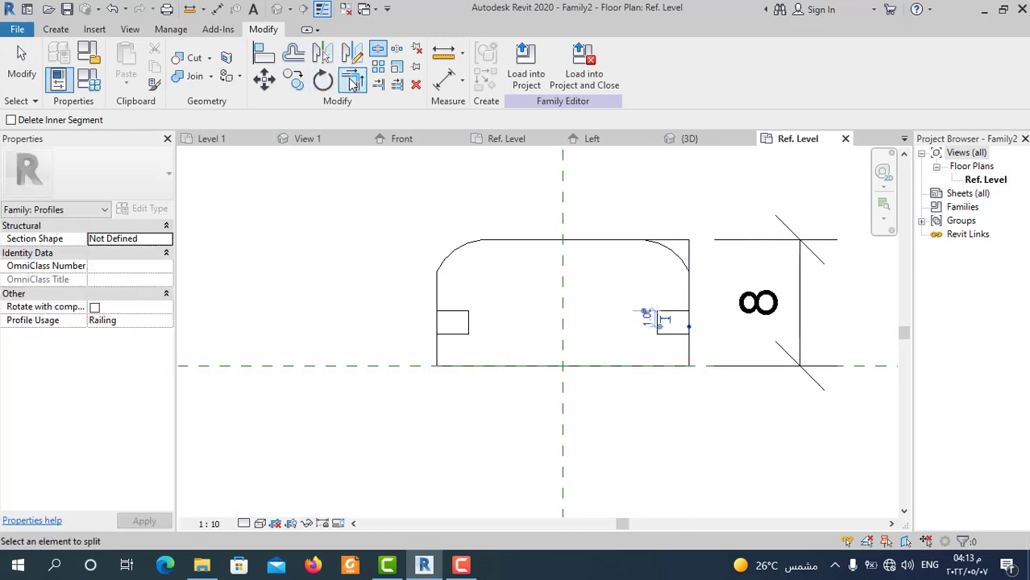
{"action": "left_click", "coordinate": [442, 303]}
{"action": "left_click", "coordinate": [453, 311]}
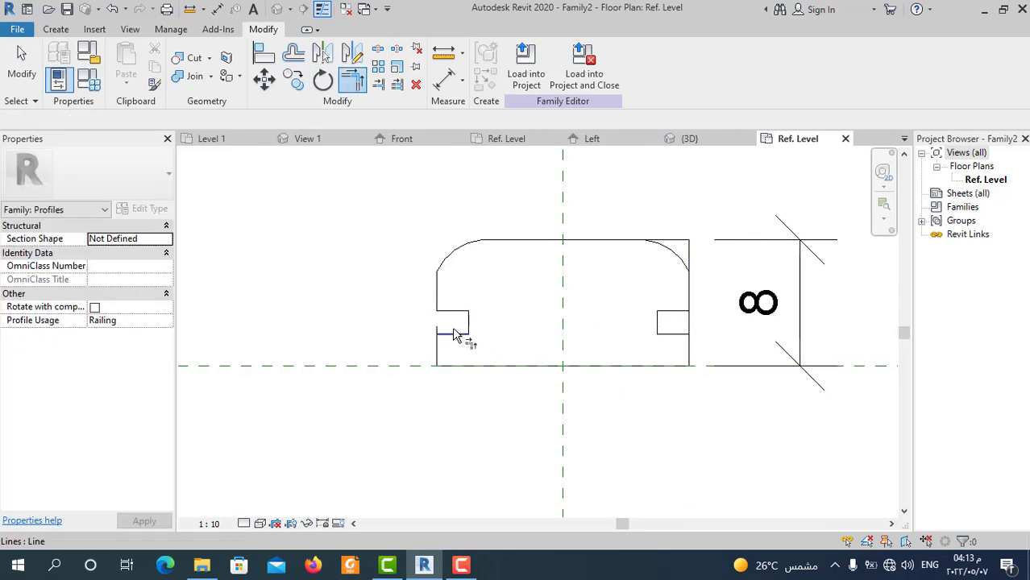
{"action": "left_click", "coordinate": [455, 333]}
{"action": "left_click", "coordinate": [442, 354]}
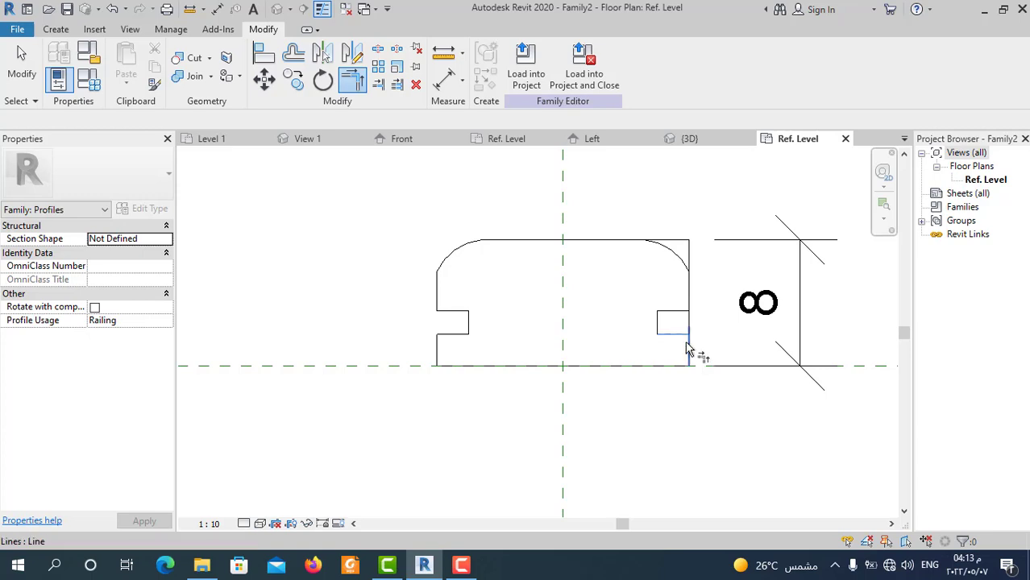
Step: Trim the right edge into a notch and join the top-right arc to the top line
{"action": "left_click", "coordinate": [689, 352]}
{"action": "left_click", "coordinate": [687, 319]}
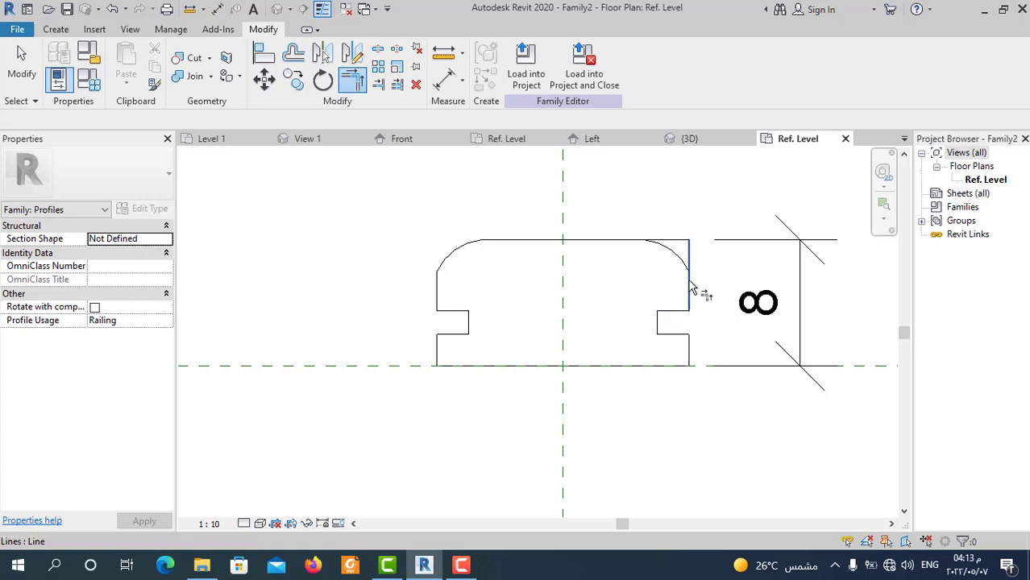
{"action": "left_click", "coordinate": [682, 269]}
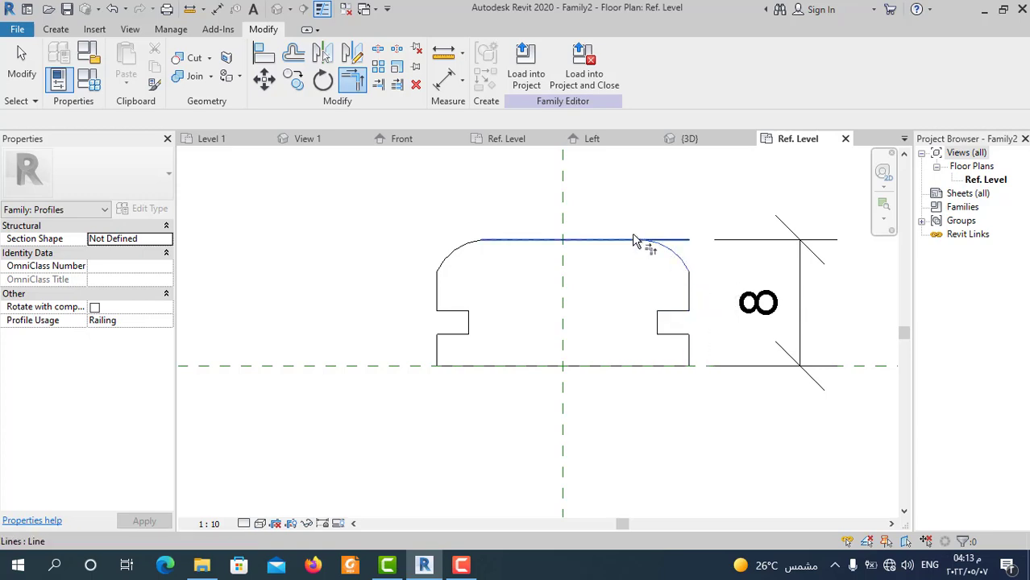
{"action": "left_click", "coordinate": [637, 240]}
{"action": "scroll", "coordinate": [620, 350], "scroll_direction": "down", "scroll_amount": 6}
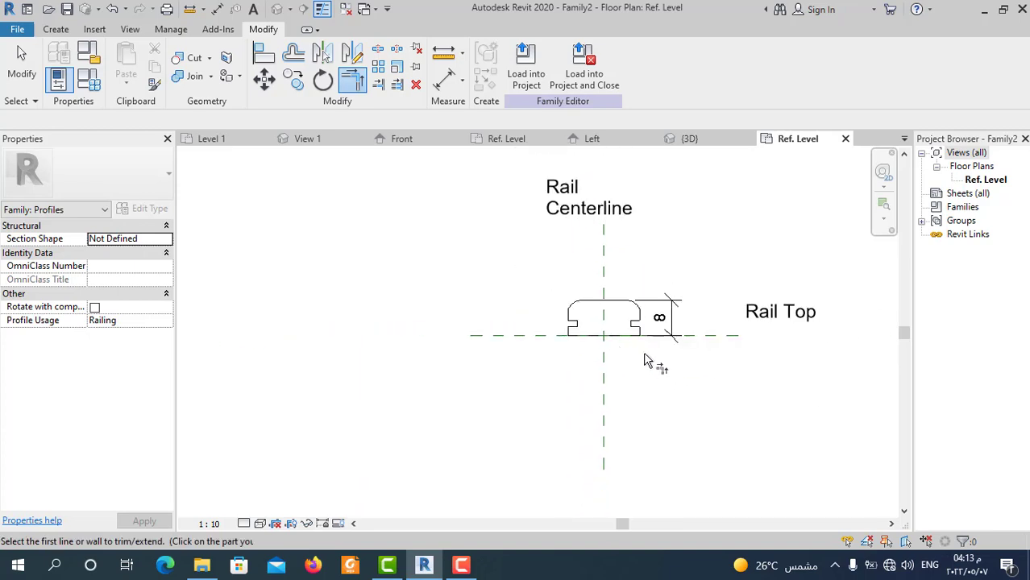
{"action": "scroll", "coordinate": [661, 351], "scroll_direction": "up", "scroll_amount": 2}
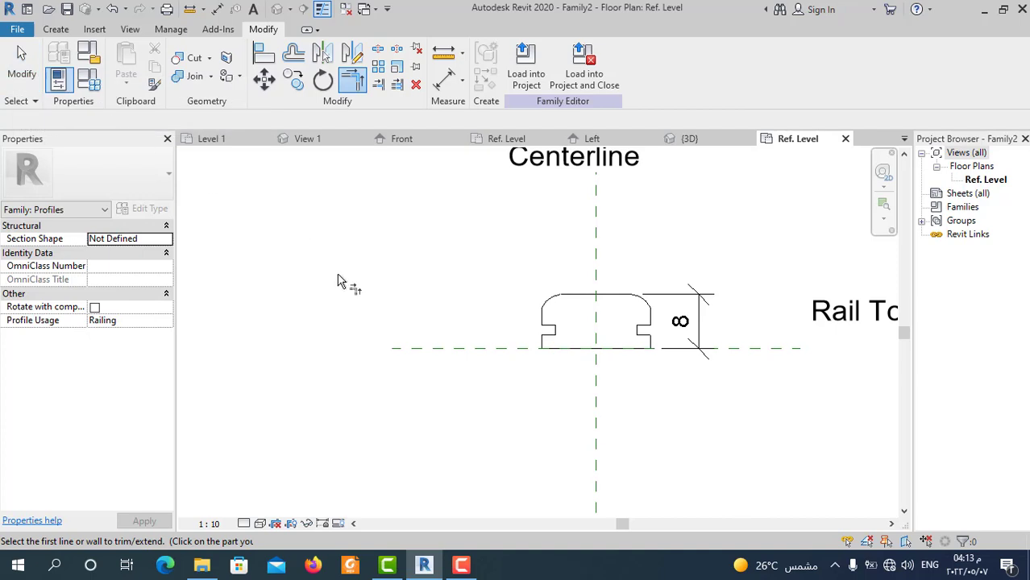
{"action": "key", "text": "Escape"}
{"action": "key", "text": "Escape"}
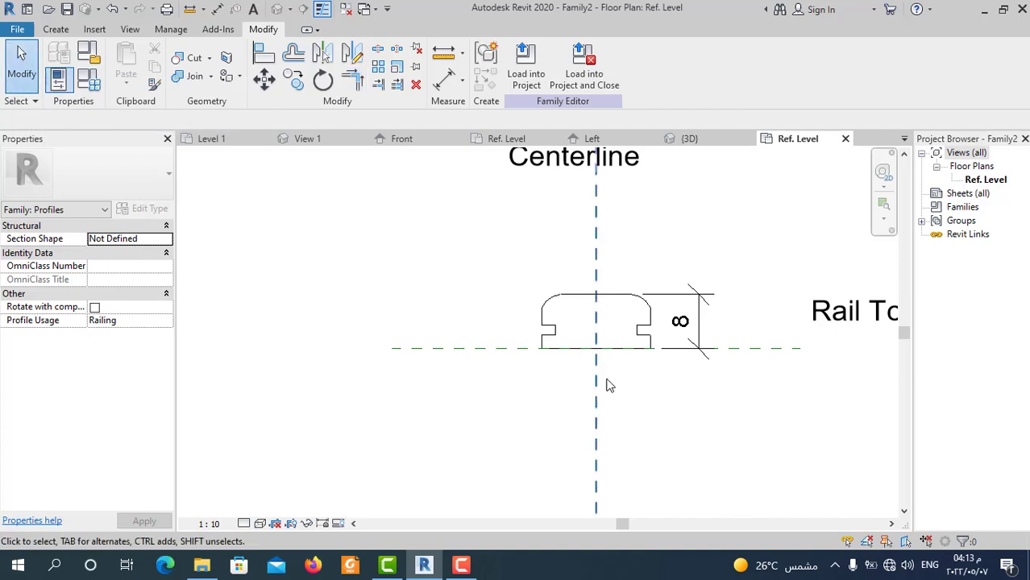
{"action": "left_click", "coordinate": [18, 30]}
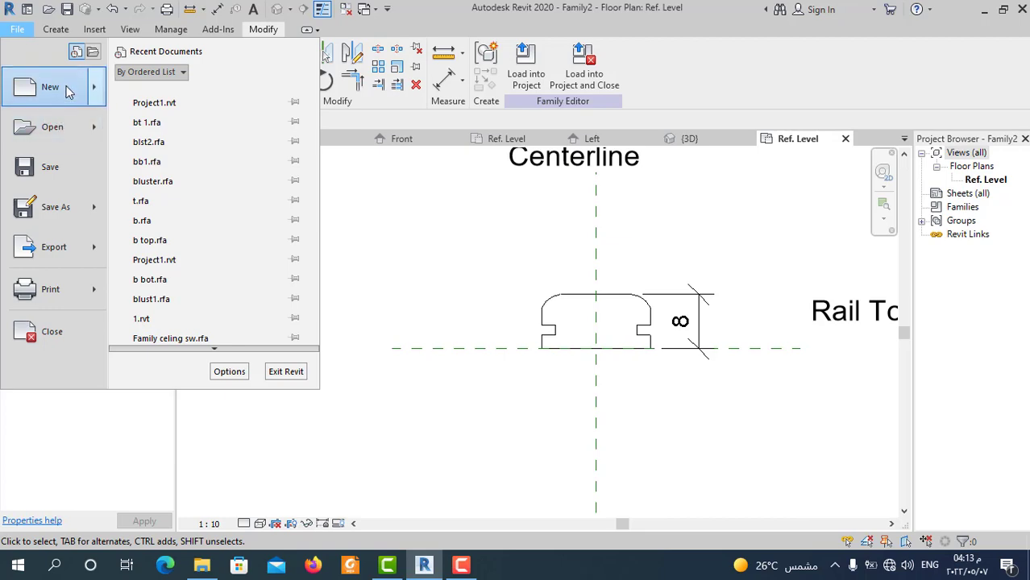
Step: Create a second new family, Family3, from the Metric Profile-Rail.rft template
{"action": "mouse_move", "coordinate": [68, 93]}
{"action": "left_click", "coordinate": [161, 127]}
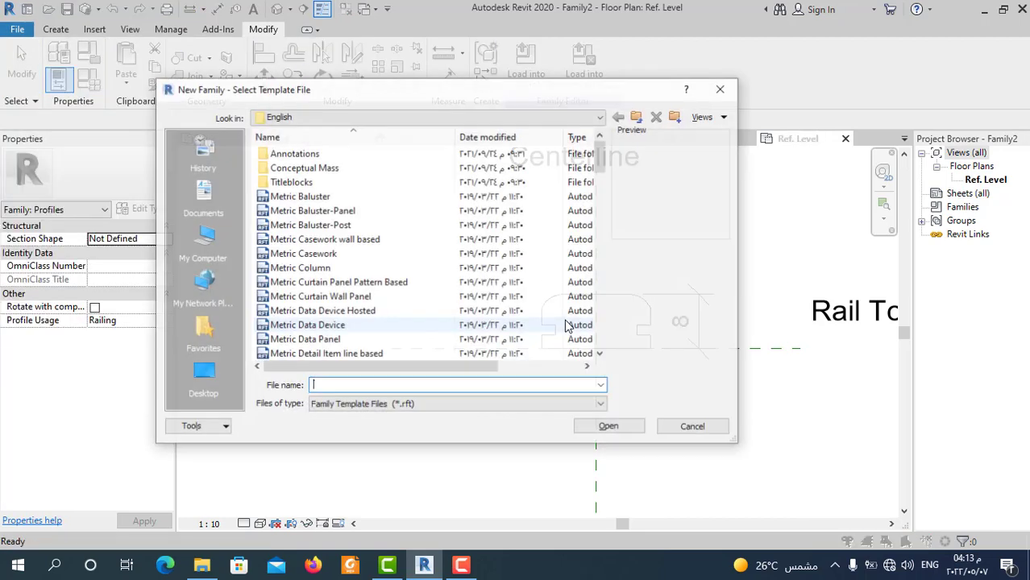
{"action": "scroll", "coordinate": [390, 310], "scroll_direction": "down", "scroll_amount": 20}
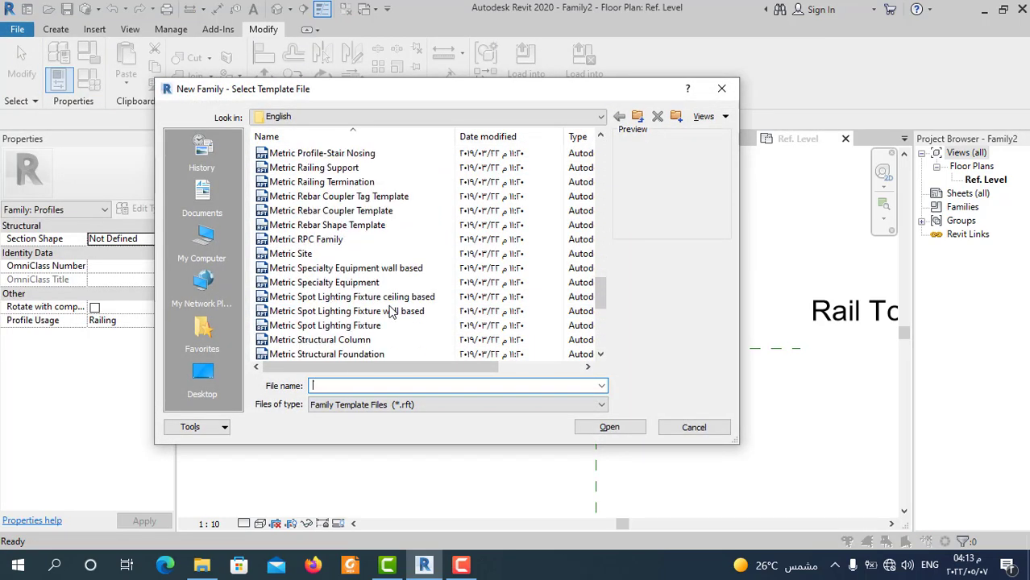
{"action": "scroll", "coordinate": [390, 308], "scroll_direction": "down", "scroll_amount": 4}
{"action": "scroll", "coordinate": [392, 318], "scroll_direction": "up", "scroll_amount": 3}
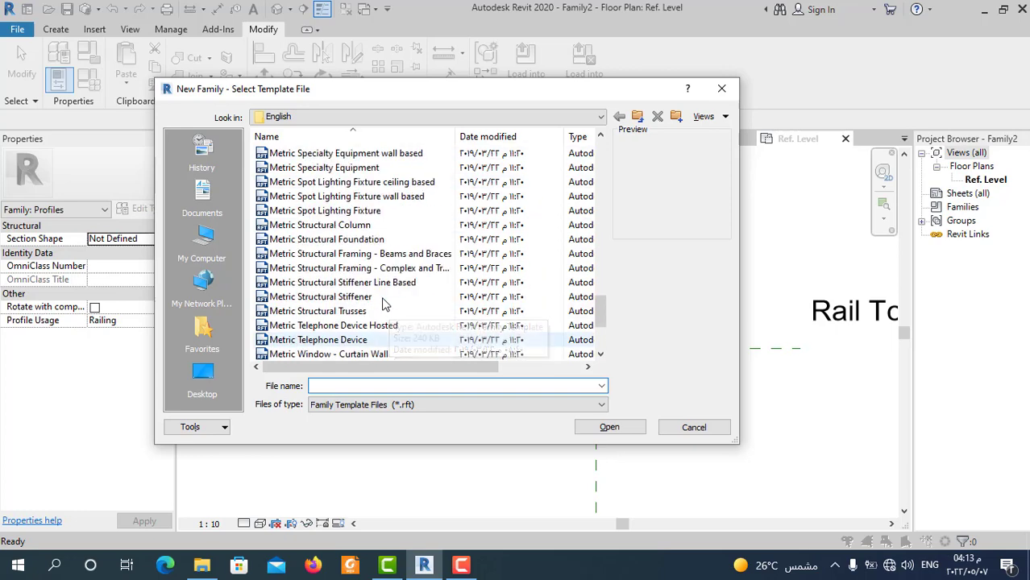
{"action": "scroll", "coordinate": [396, 334], "scroll_direction": "down", "scroll_amount": 1}
{"action": "scroll", "coordinate": [401, 322], "scroll_direction": "up", "scroll_amount": 2}
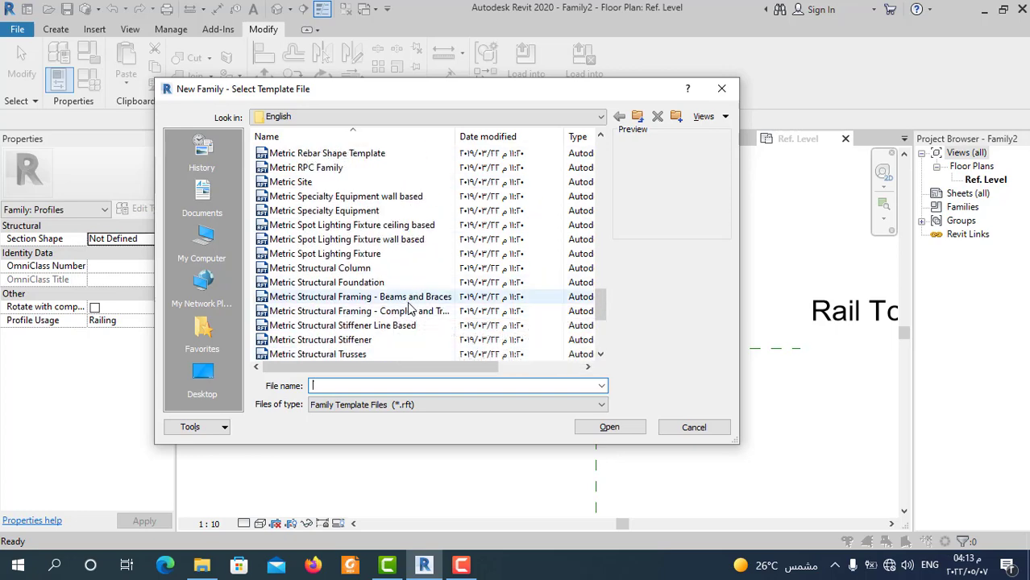
{"action": "scroll", "coordinate": [409, 299], "scroll_direction": "down", "scroll_amount": 4}
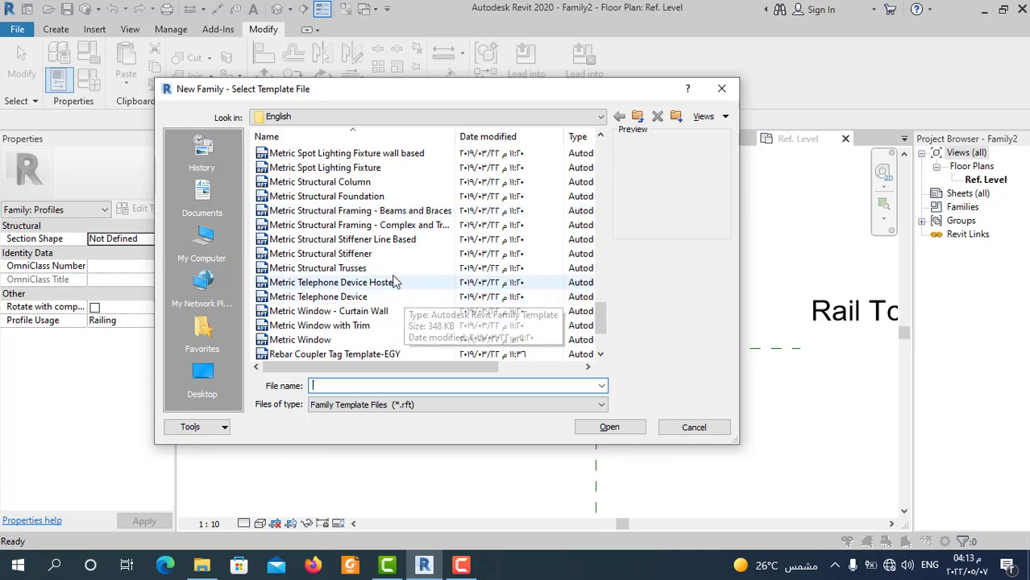
{"action": "scroll", "coordinate": [403, 282], "scroll_direction": "up", "scroll_amount": 2}
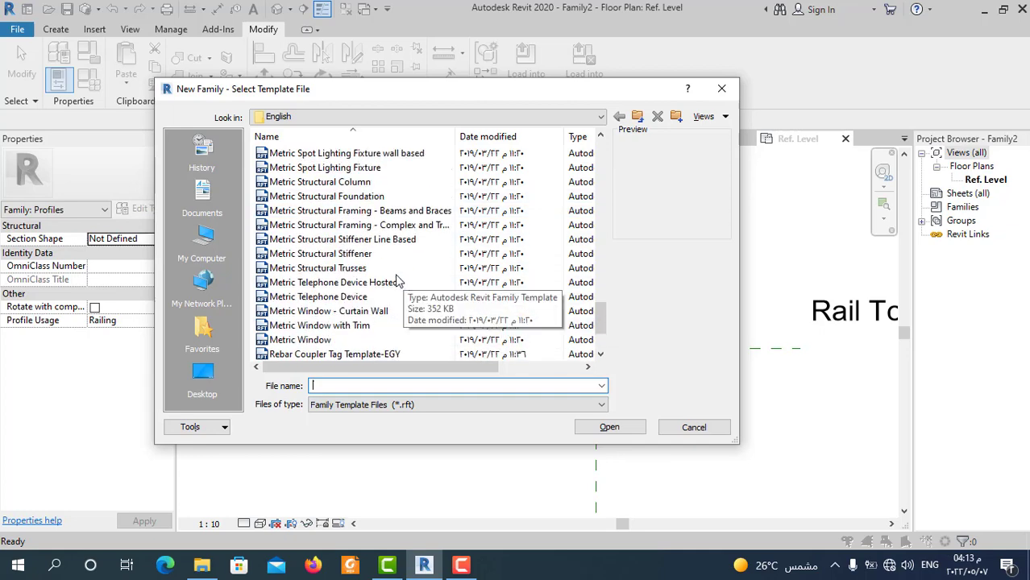
{"action": "scroll", "coordinate": [395, 278], "scroll_direction": "up", "scroll_amount": 2}
{"action": "scroll", "coordinate": [383, 276], "scroll_direction": "up", "scroll_amount": 2}
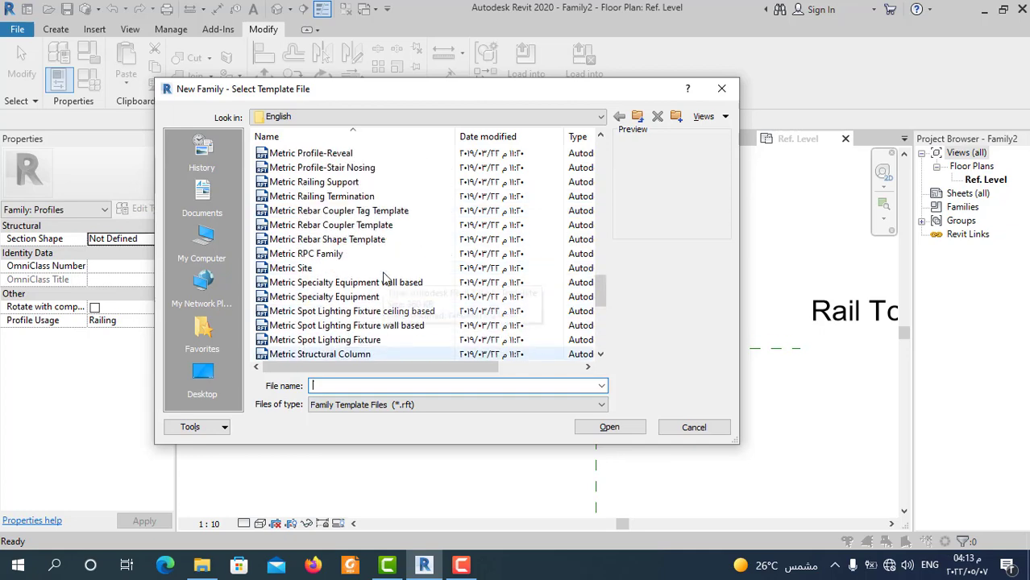
{"action": "scroll", "coordinate": [331, 194], "scroll_direction": "up", "scroll_amount": 1}
{"action": "left_click", "coordinate": [328, 185]}
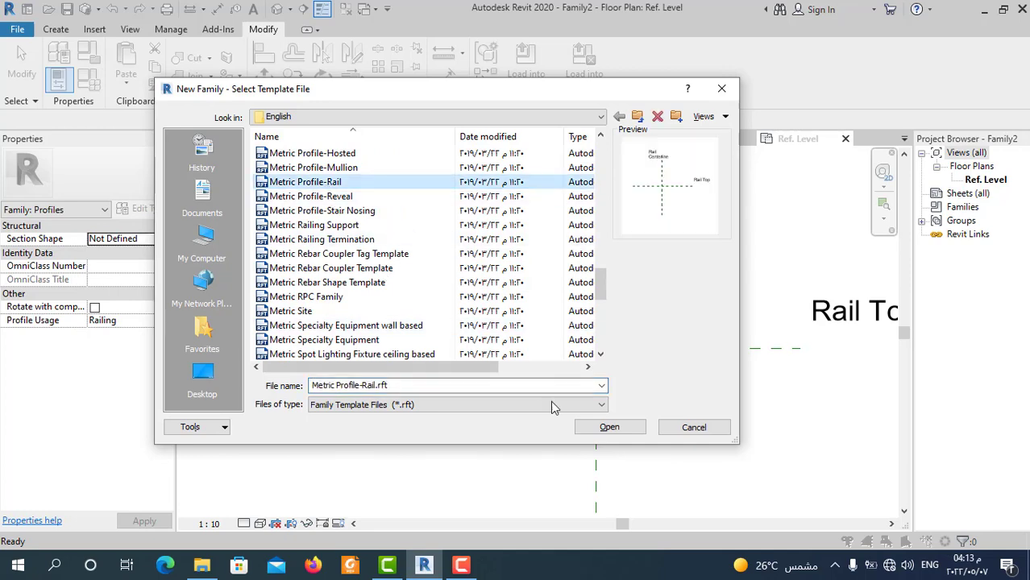
{"action": "left_click", "coordinate": [608, 427]}
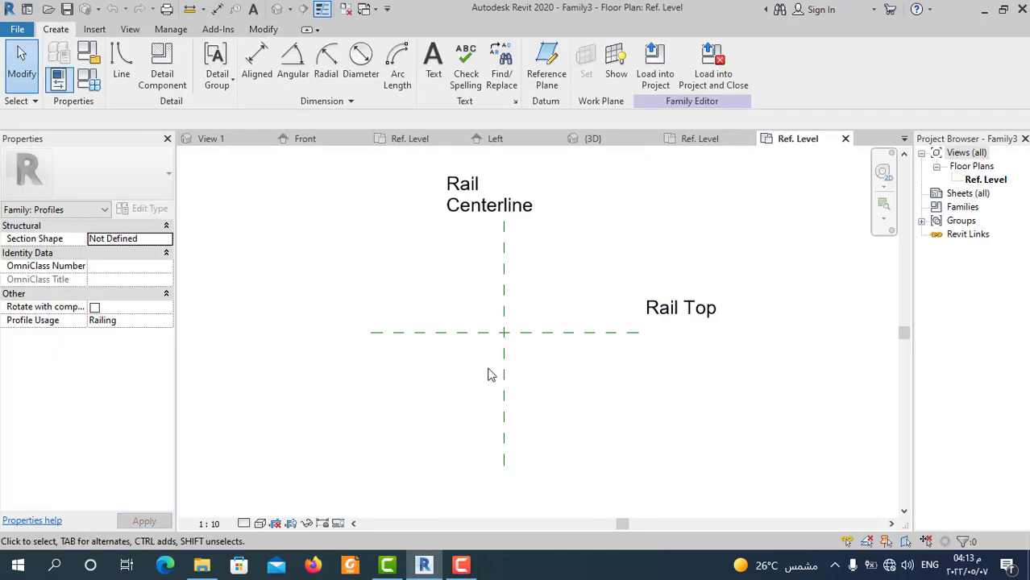
Step: Set the family's length units to Centimeters in the Project Units dialog (UN)
{"action": "key", "text": "u"}
{"action": "key", "text": "n"}
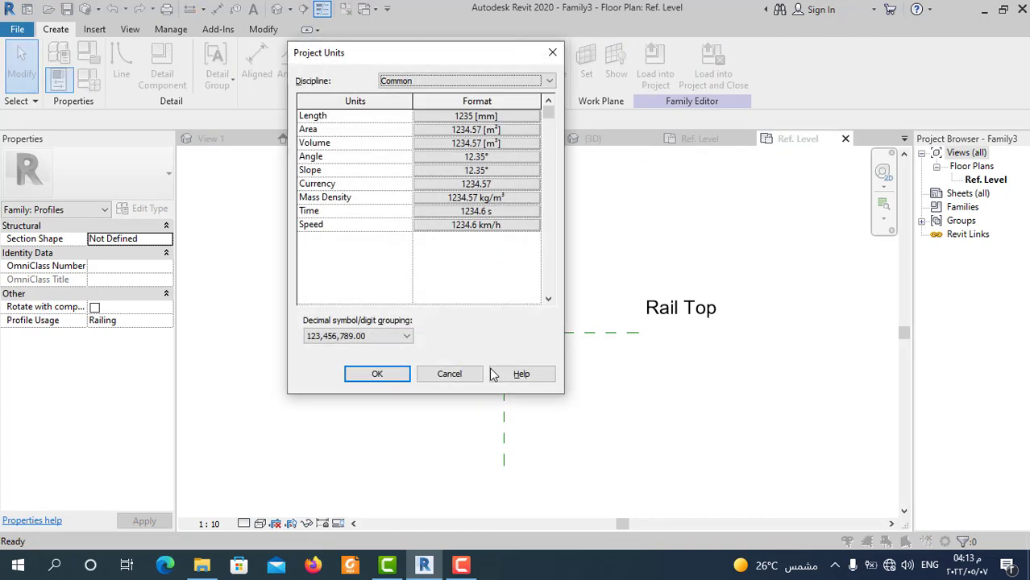
{"action": "left_click", "coordinate": [447, 116]}
{"action": "left_click", "coordinate": [439, 142]}
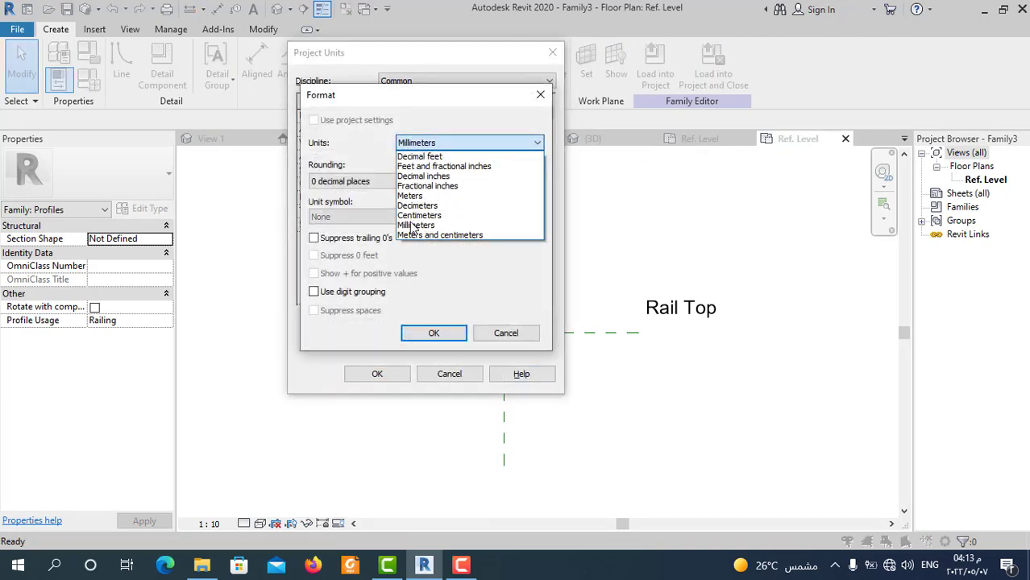
{"action": "left_click", "coordinate": [419, 215]}
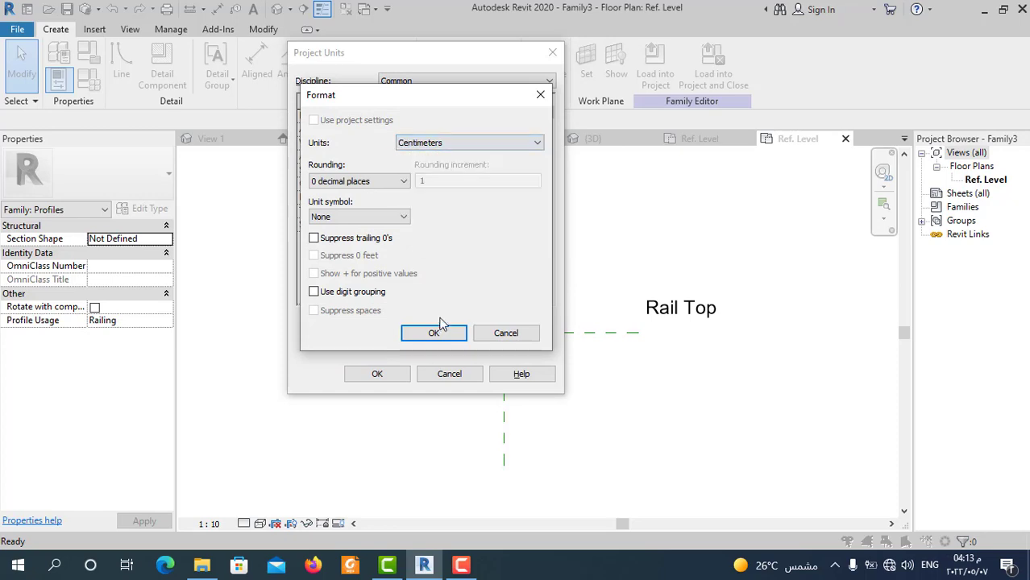
{"action": "key", "text": "Return"}
{"action": "left_click", "coordinate": [378, 376]}
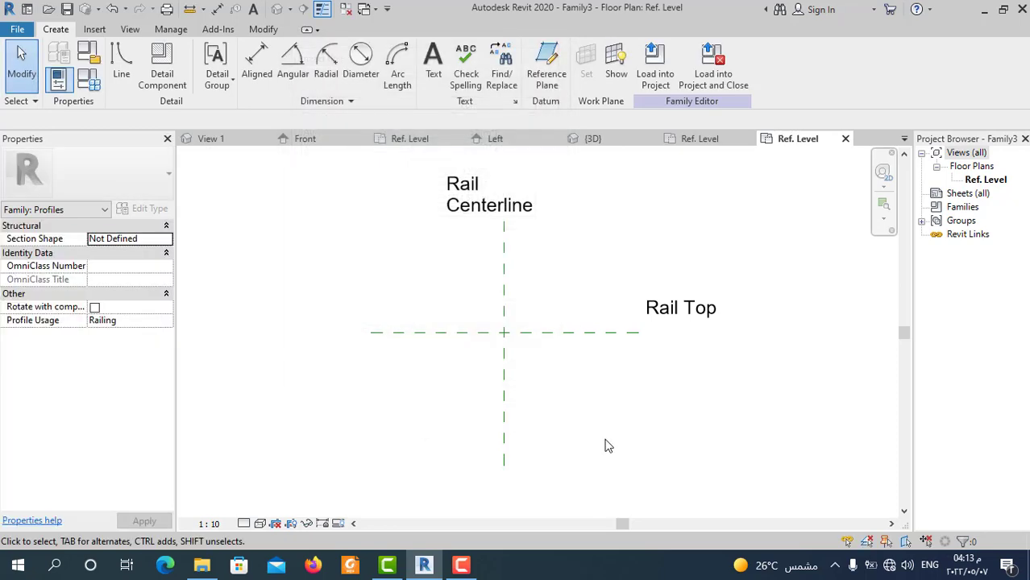
Step: Sketch a rectangle for the rail profile starting on the Rail Top line
{"action": "left_click", "coordinate": [122, 69]}
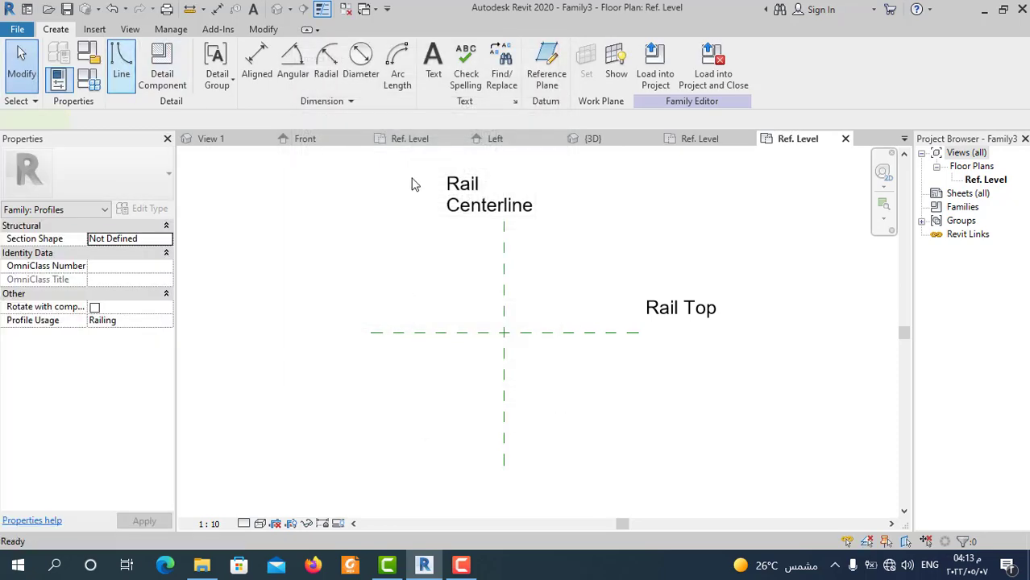
{"action": "left_click", "coordinate": [533, 52]}
{"action": "scroll", "coordinate": [457, 359], "scroll_direction": "up", "scroll_amount": 1}
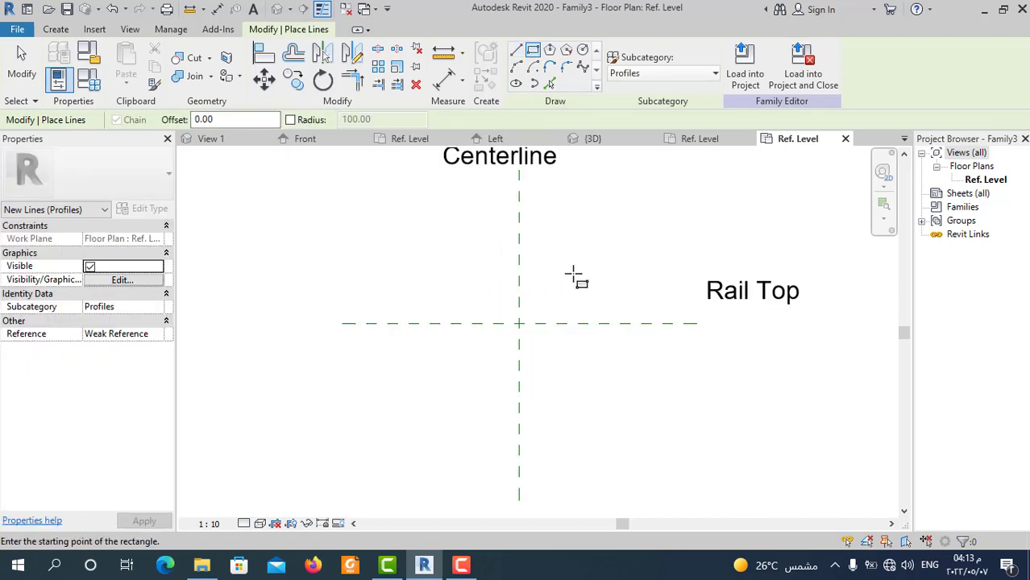
{"action": "left_click", "coordinate": [452, 323]}
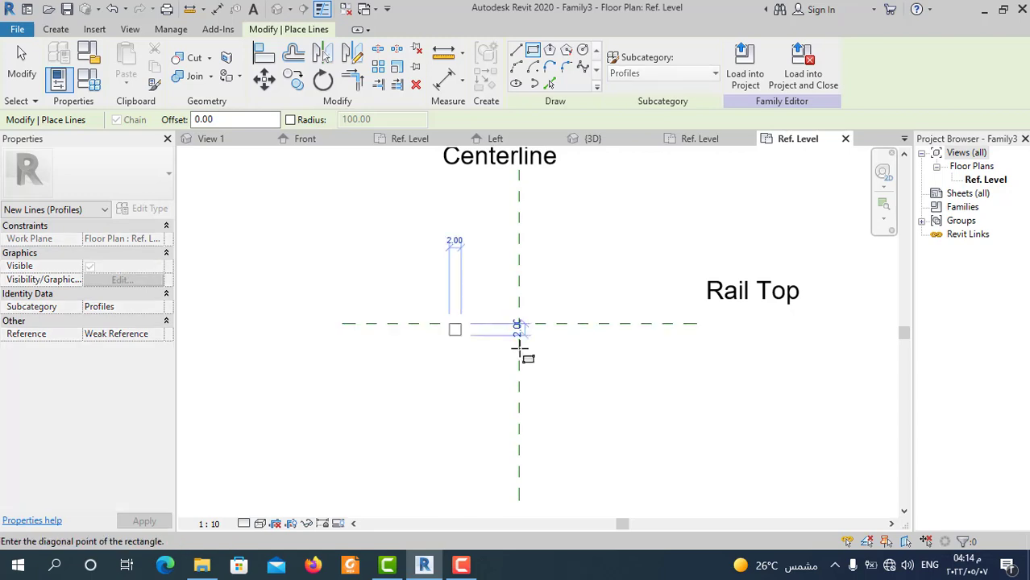
{"action": "left_click", "coordinate": [592, 371]}
{"action": "key", "text": "Escape"}
Step: Place the rectangle's left and right edges 10 from the Rail Centerline
{"action": "left_click", "coordinate": [449, 355]}
{"action": "scroll", "coordinate": [485, 399], "scroll_direction": "up", "scroll_amount": 1}
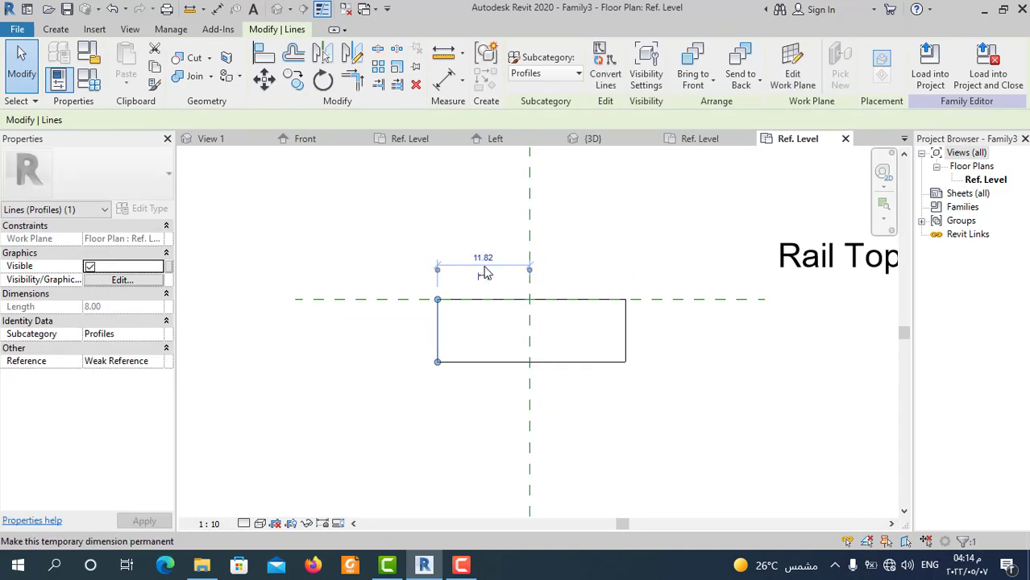
{"action": "left_click", "coordinate": [482, 257]}
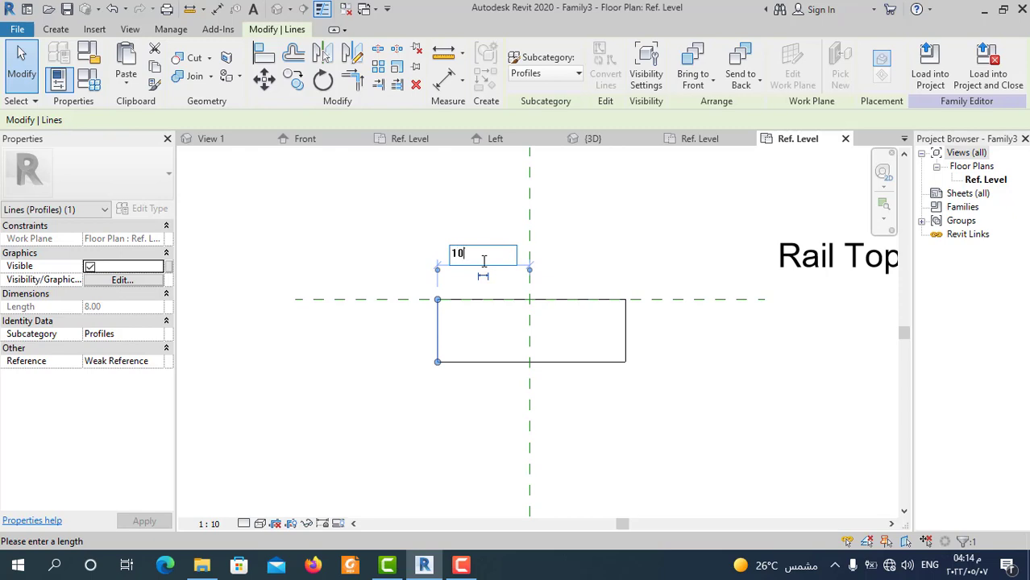
{"action": "type", "text": "10"}
{"action": "key", "text": "Return"}
{"action": "left_click", "coordinate": [625, 345]}
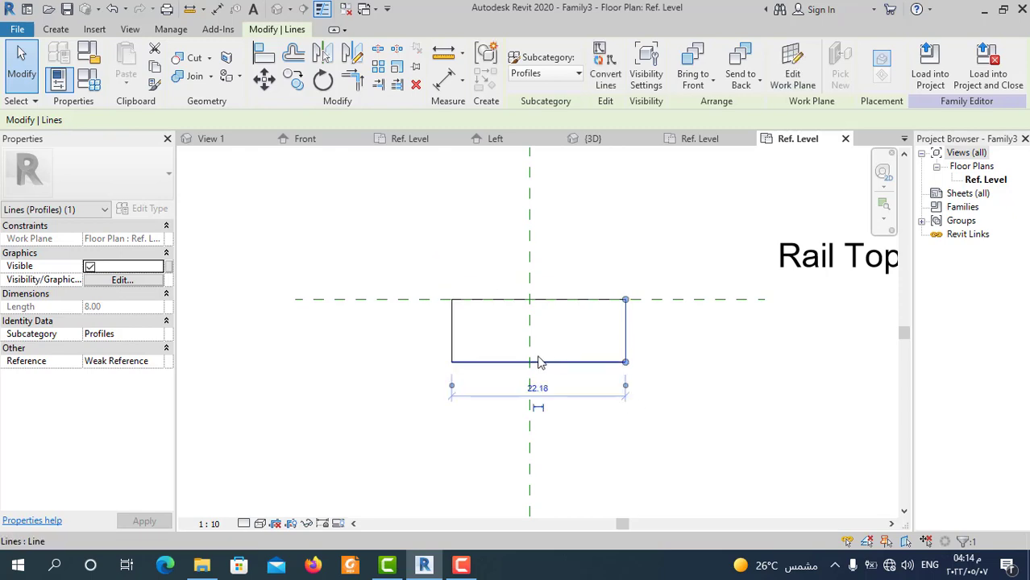
{"action": "left_click_drag", "start_coordinate": [452, 387], "coordinate": [529, 391]}
{"action": "left_click", "coordinate": [588, 395]}
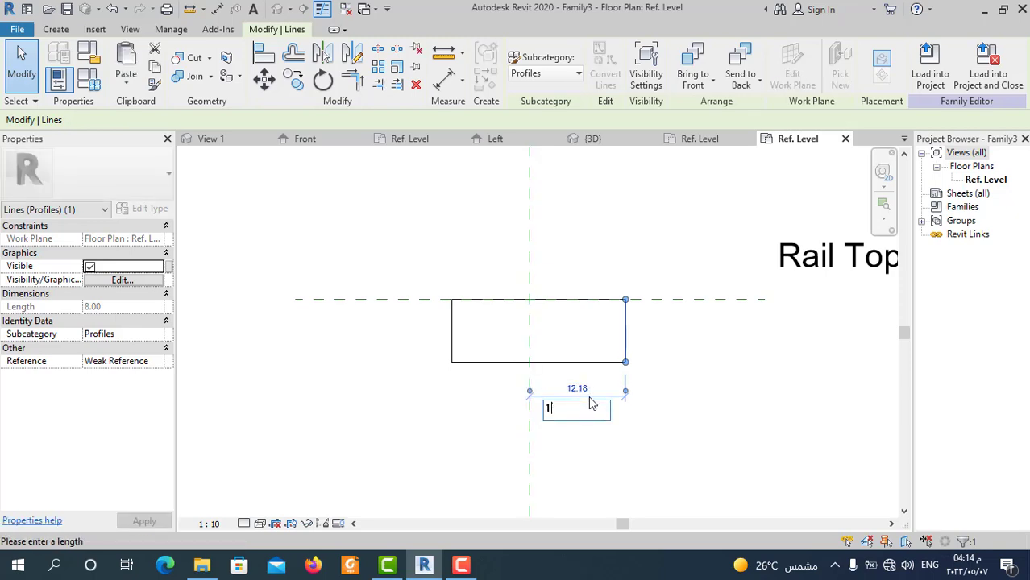
{"action": "key", "text": "Return"}
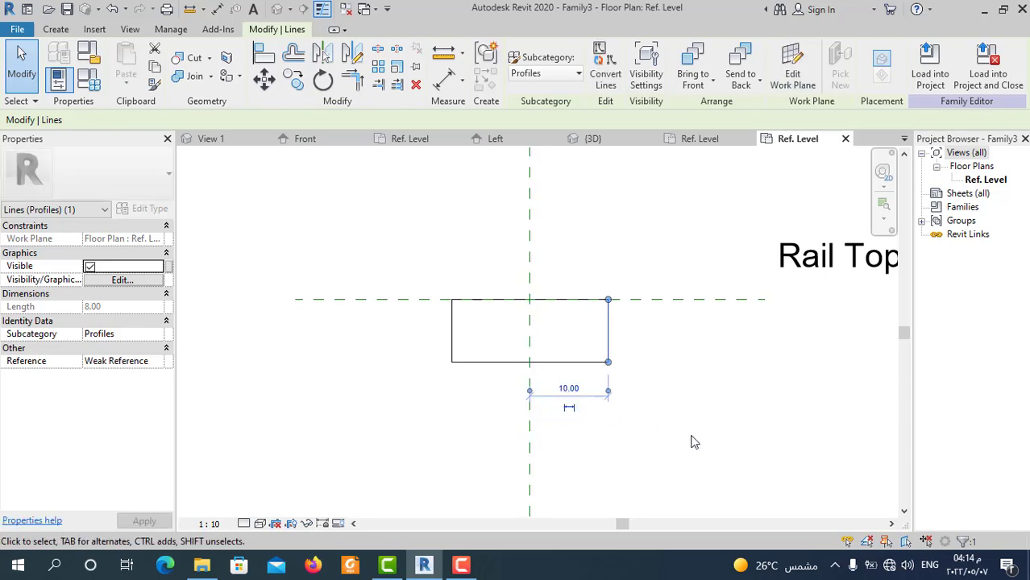
Step: Set the rectangle's height to 10
{"action": "left_click", "coordinate": [541, 361]}
{"action": "left_click", "coordinate": [409, 330]}
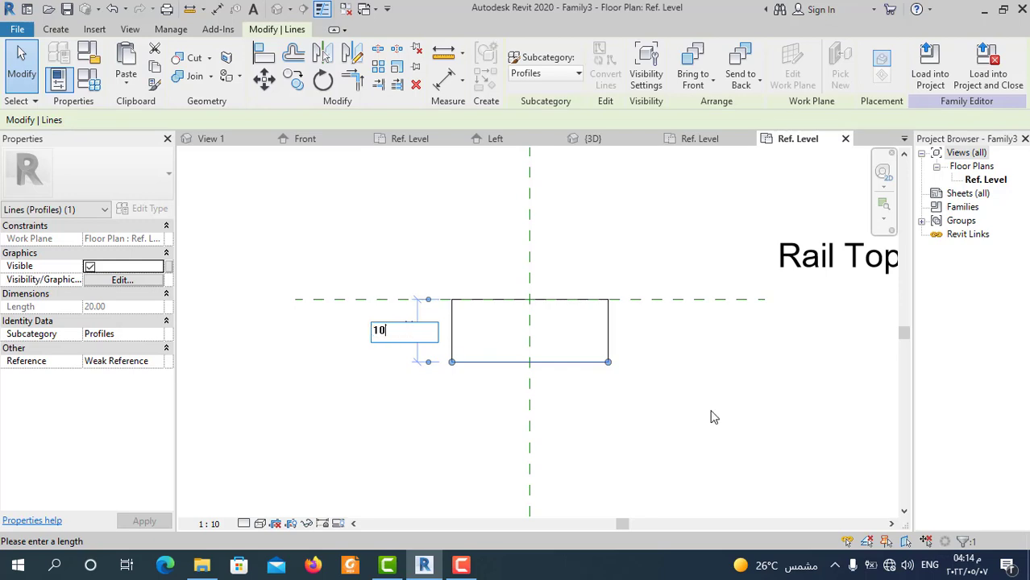
{"action": "type", "text": "10"}
{"action": "key", "text": "Return"}
{"action": "scroll", "coordinate": [657, 383], "scroll_direction": "down", "scroll_amount": 2}
{"action": "left_click", "coordinate": [660, 395]}
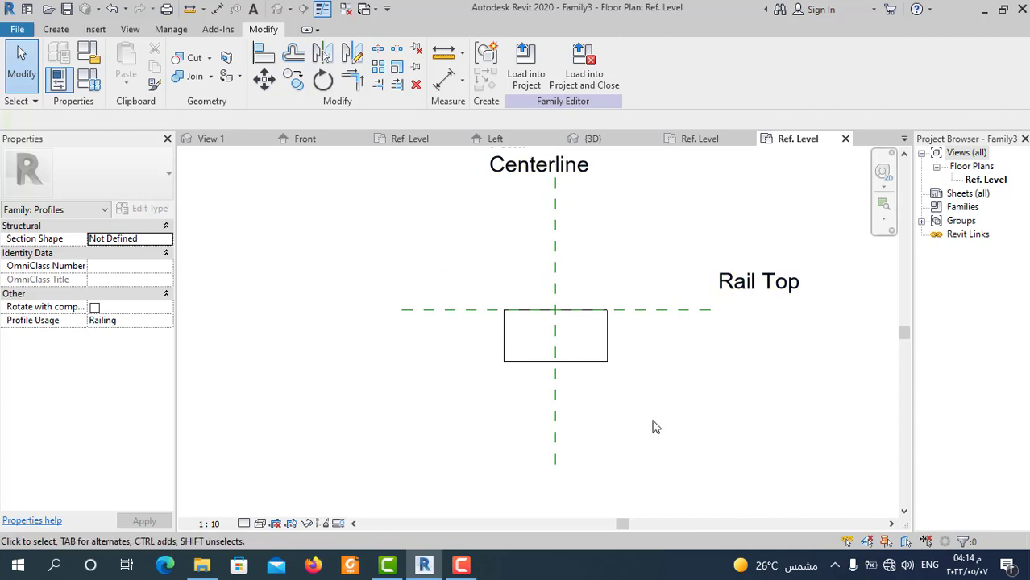
Step: Load the rail profile family into Project1 and close it
{"action": "left_click", "coordinate": [590, 83]}
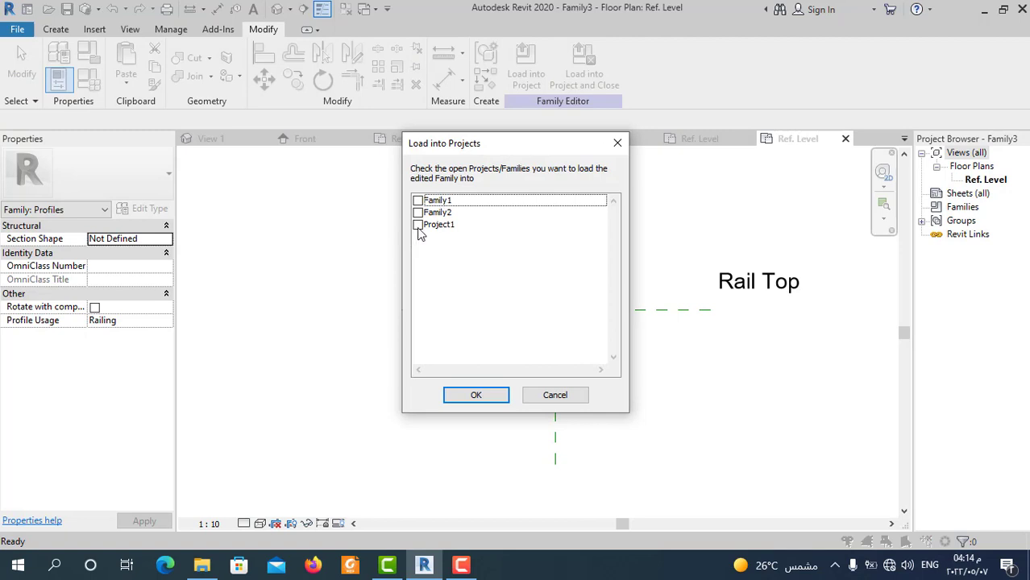
{"action": "left_click", "coordinate": [418, 225]}
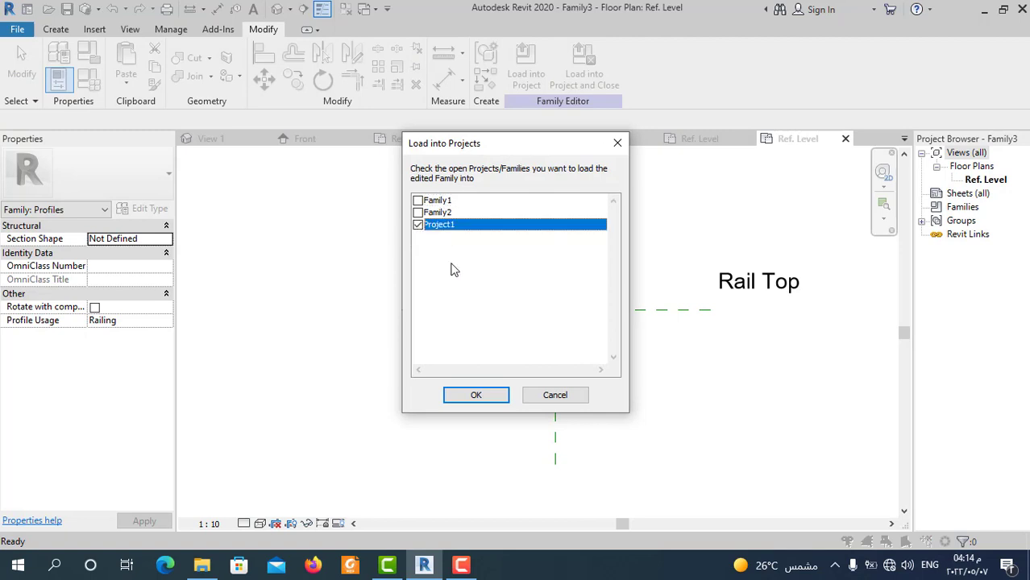
{"action": "left_click", "coordinate": [475, 395]}
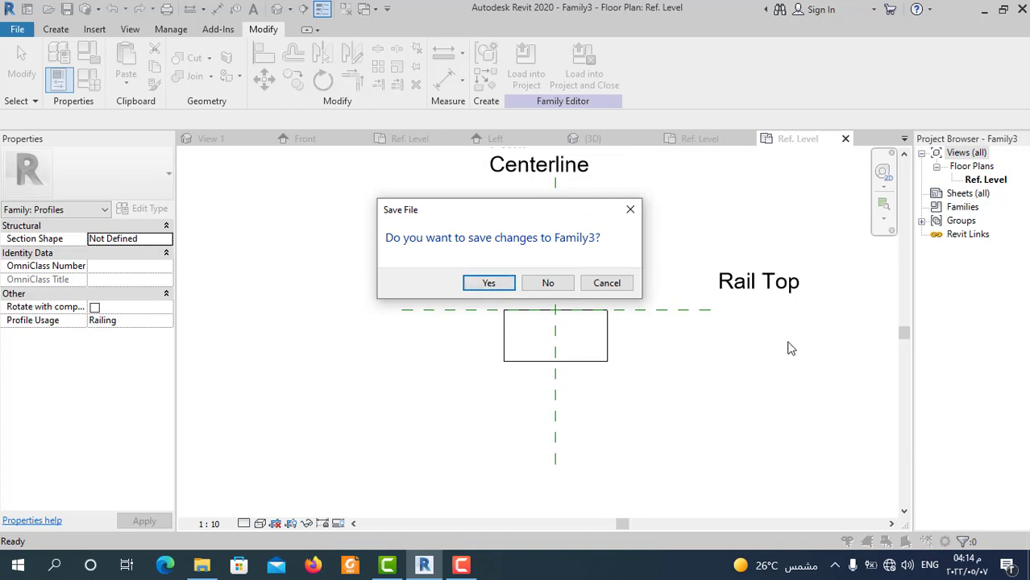
Step: Save the profile family as 'bot' in the Desktop folder 123
{"action": "left_click", "coordinate": [499, 285]}
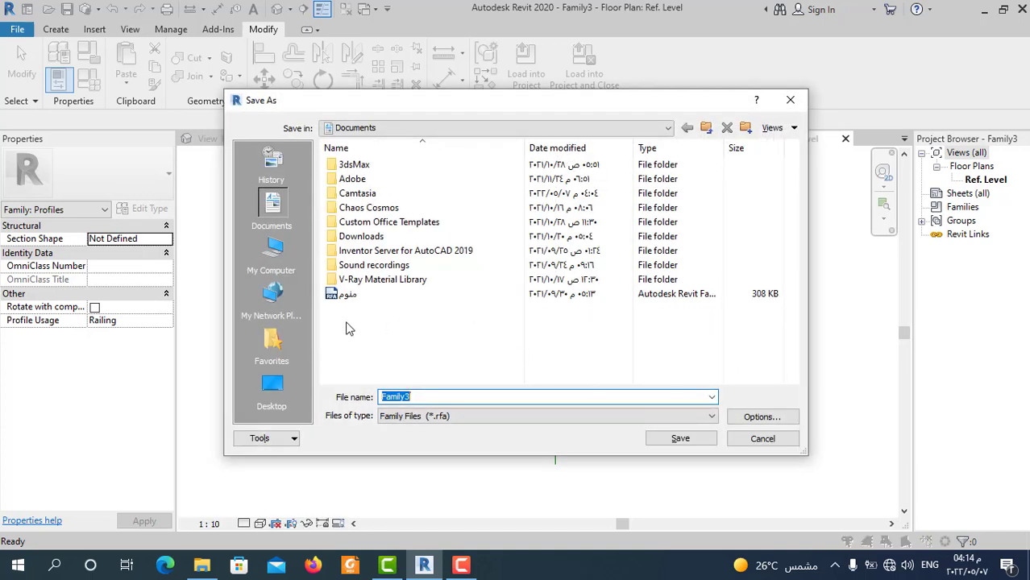
{"action": "left_click", "coordinate": [274, 389]}
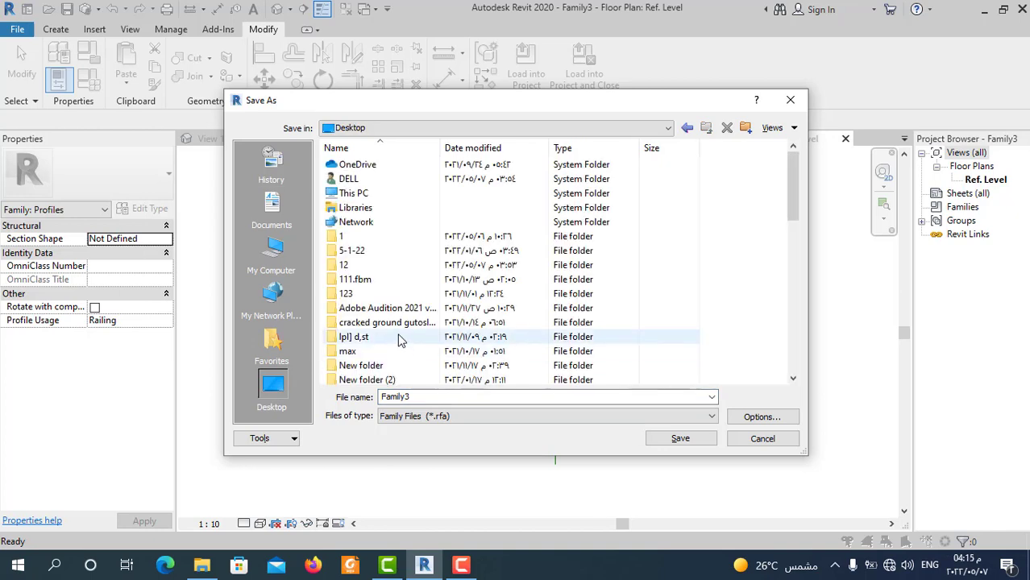
{"action": "double_click", "coordinate": [348, 294]}
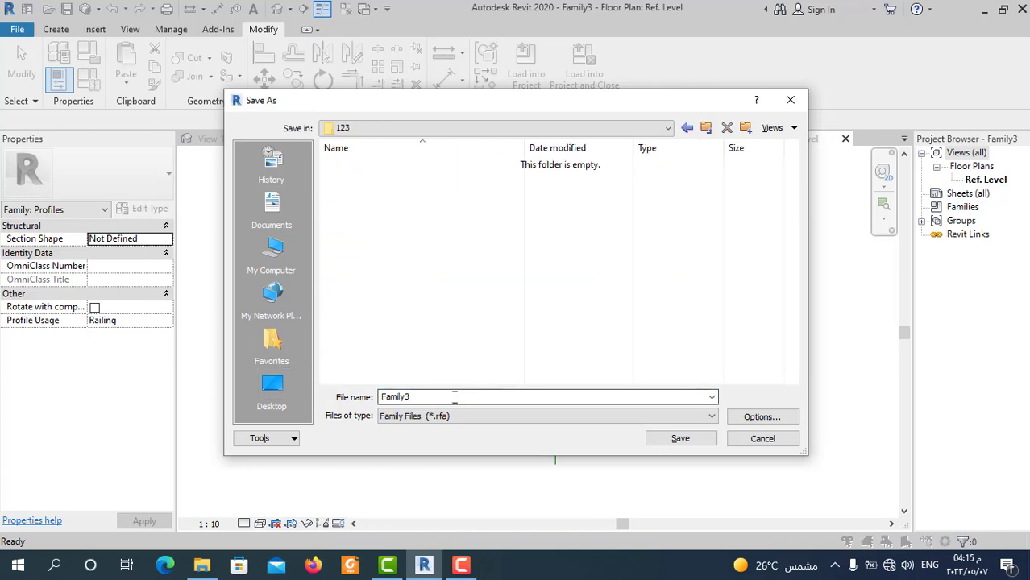
{"action": "left_click_drag", "start_coordinate": [453, 397], "coordinate": [367, 405]}
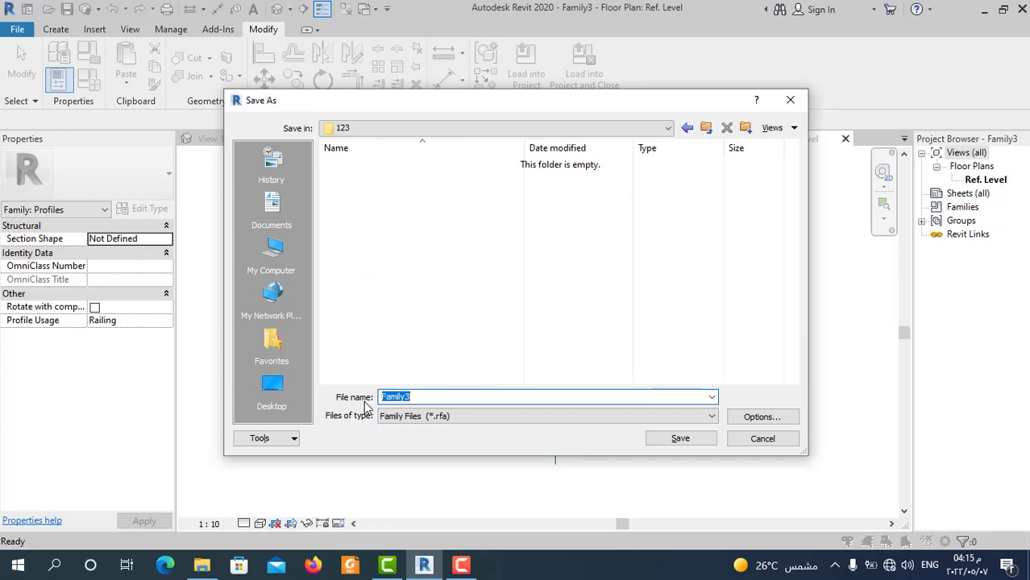
{"action": "type", "text": "bot"}
{"action": "left_click", "coordinate": [666, 443]}
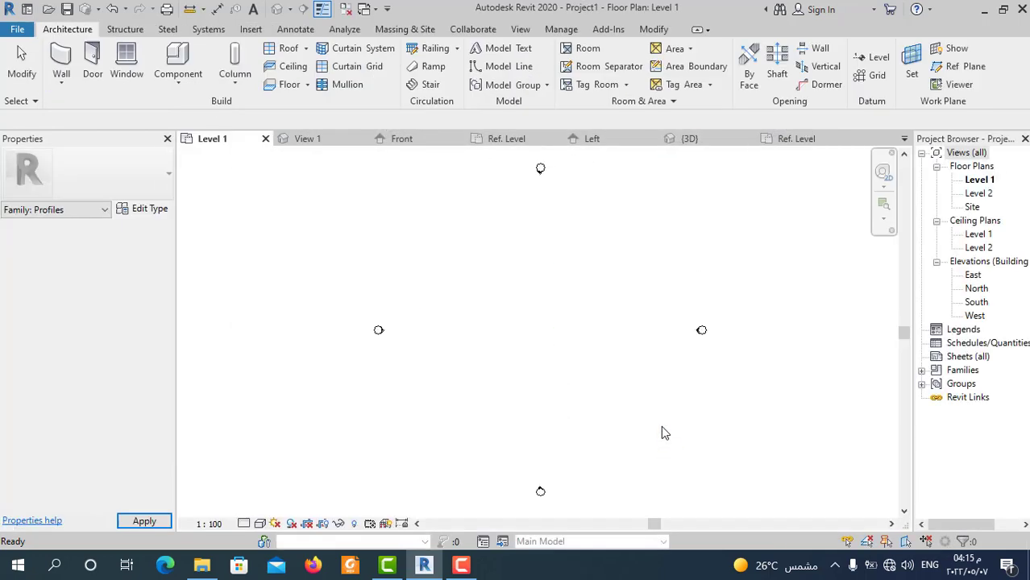
Step: Load the Family2 rail profile into Project1 and save it as 'top'
{"action": "left_click", "coordinate": [794, 138]}
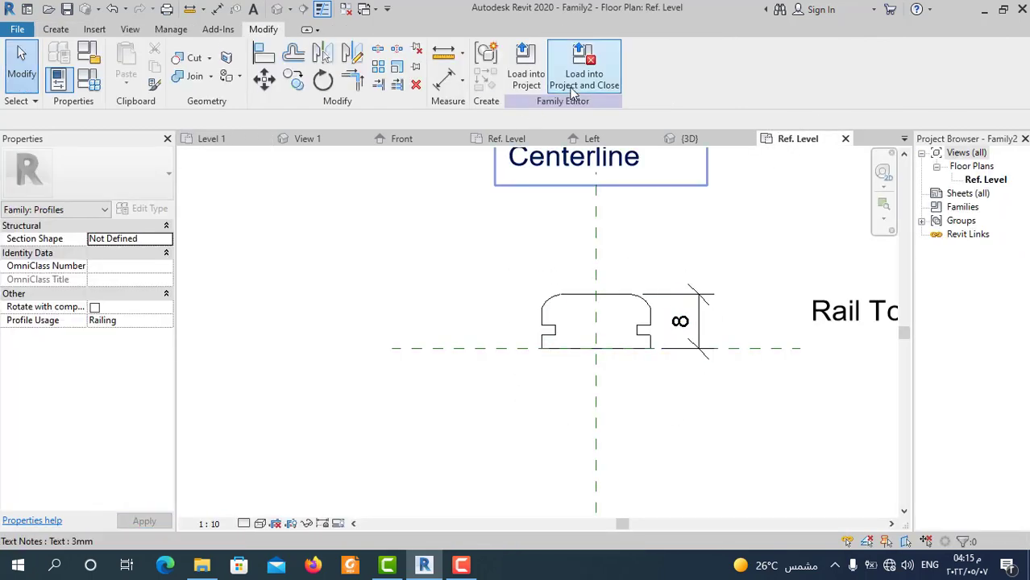
{"action": "left_click", "coordinate": [575, 84]}
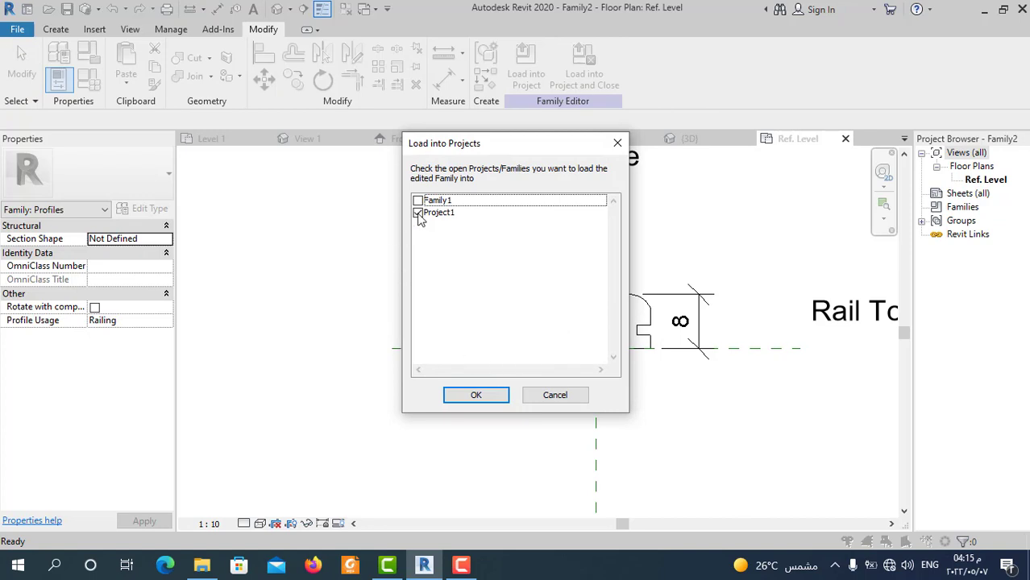
{"action": "left_click", "coordinate": [480, 395]}
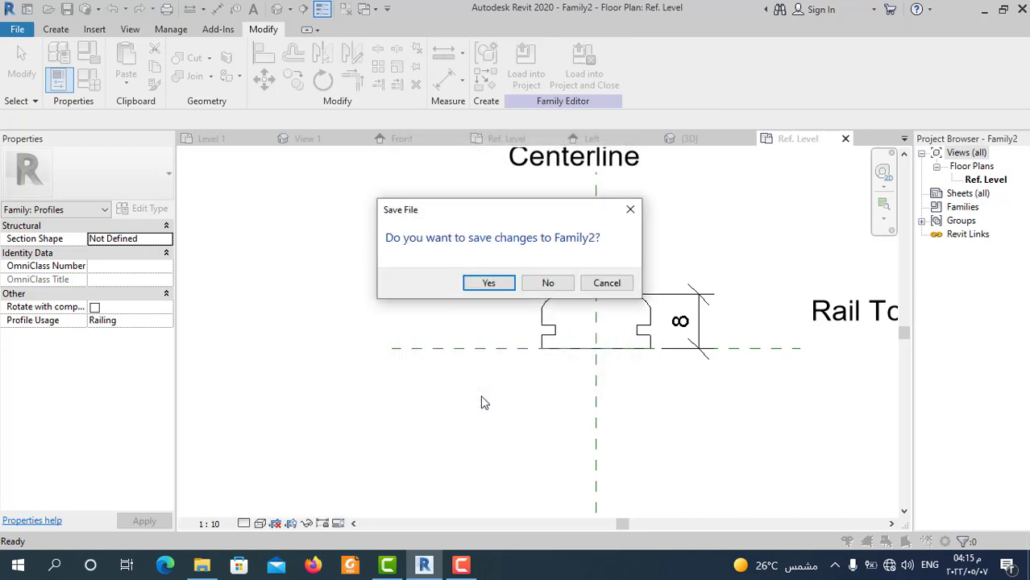
{"action": "left_click", "coordinate": [489, 283]}
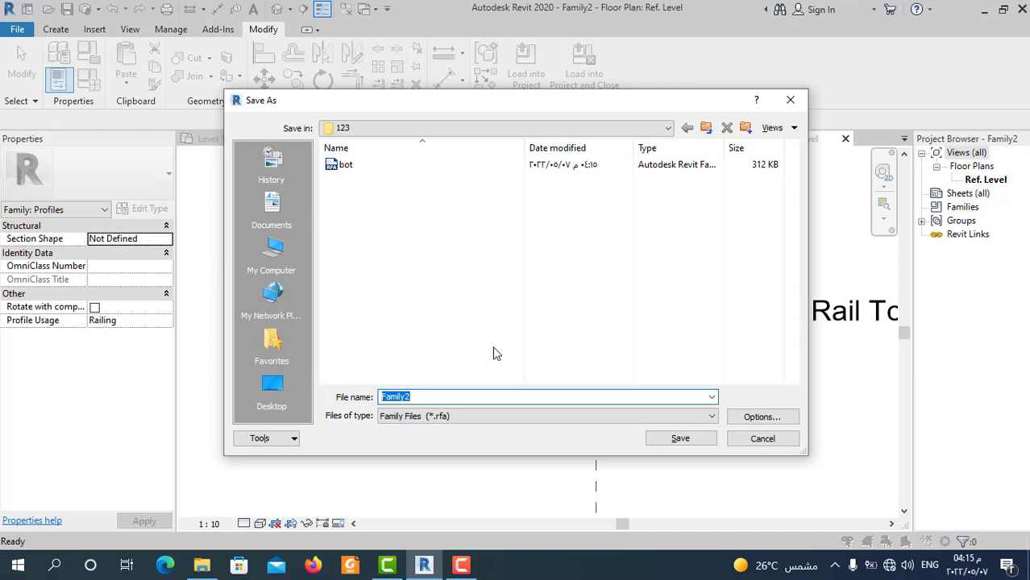
{"action": "type", "text": "top"}
{"action": "left_click", "coordinate": [681, 442]}
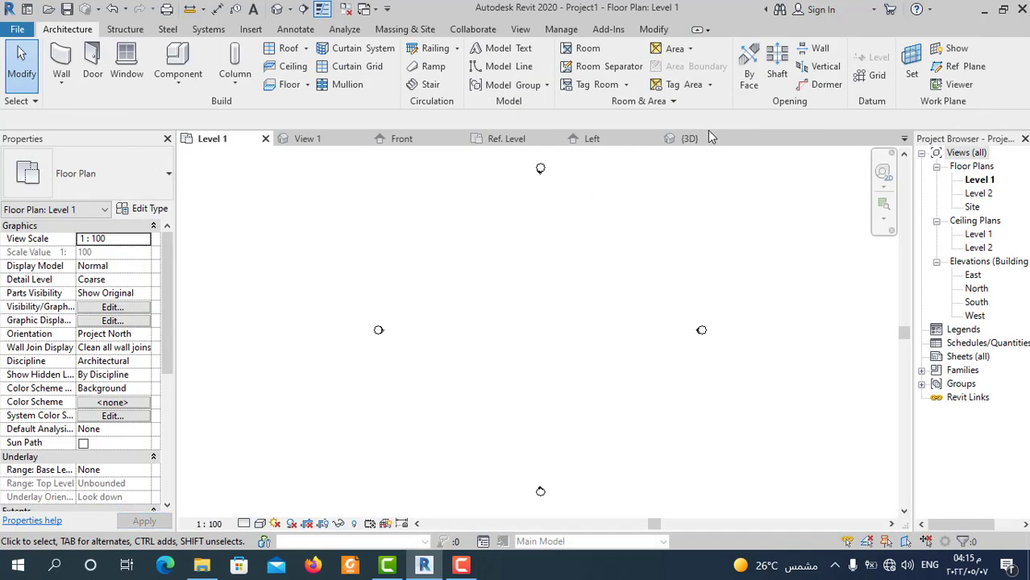
Step: Load the Family1 baluster into Project1 and save it as 'blster'
{"action": "left_click", "coordinate": [702, 138]}
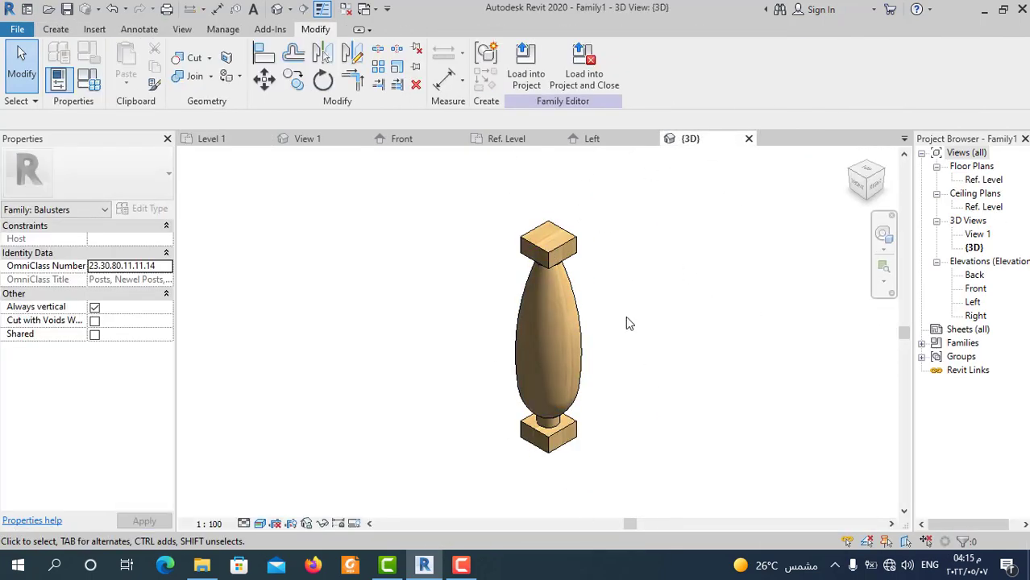
{"action": "left_click", "coordinate": [586, 87]}
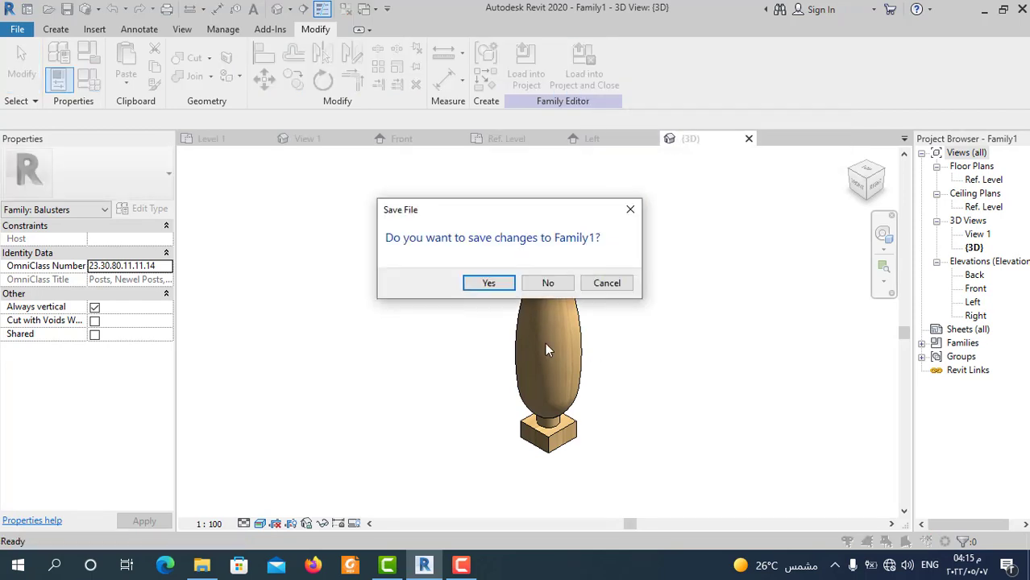
{"action": "left_click", "coordinate": [489, 283]}
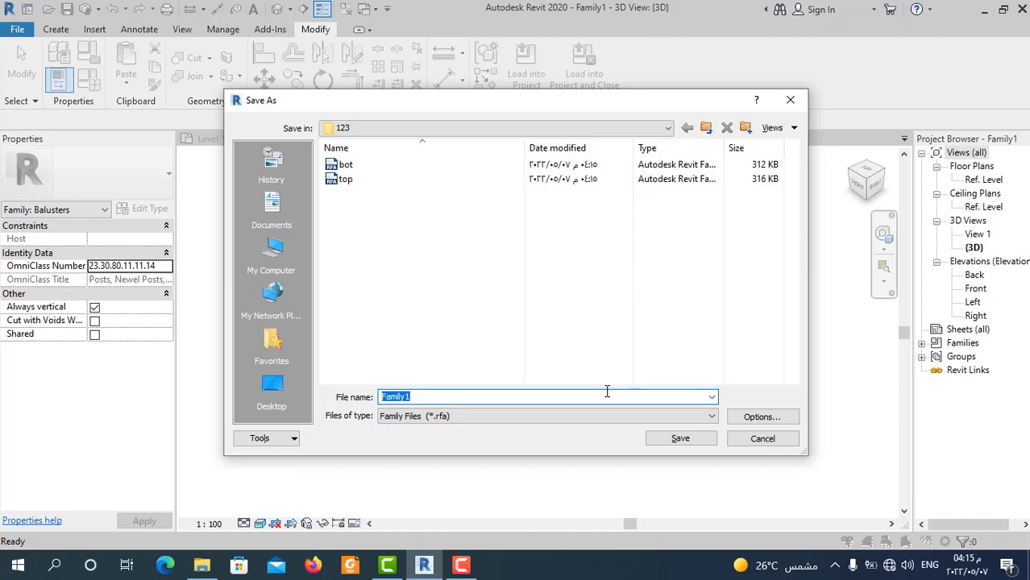
{"action": "type", "text": "blster"}
{"action": "left_click", "coordinate": [680, 439]}
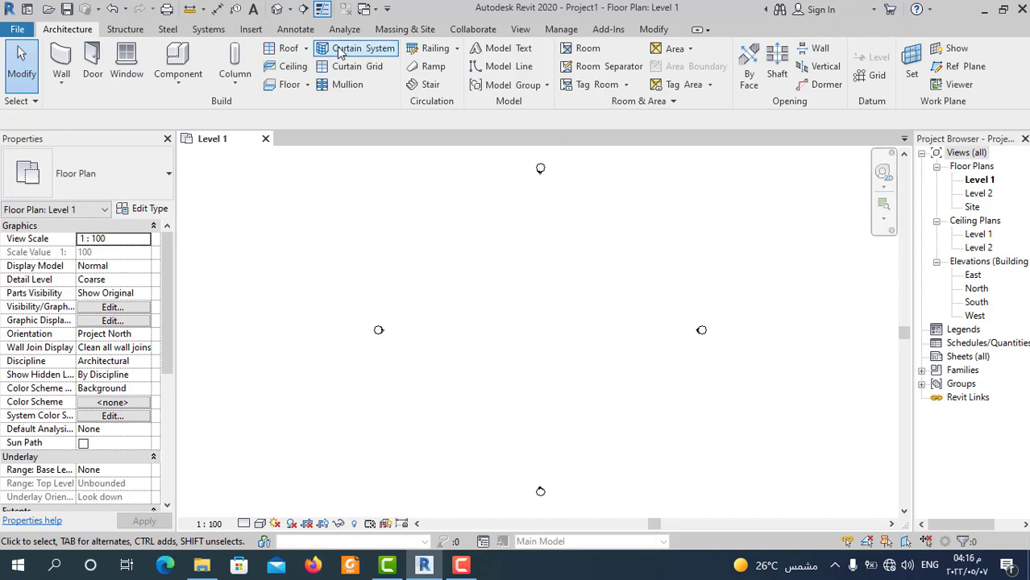
Step: Start a railing and choose the 900mm railing type
{"action": "left_click", "coordinate": [423, 52]}
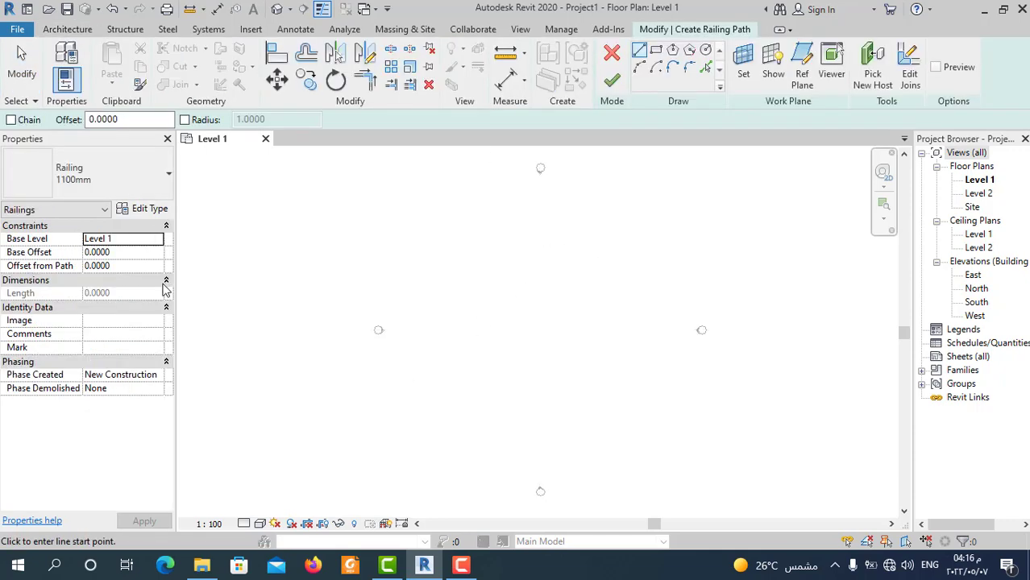
{"action": "left_click", "coordinate": [127, 187]}
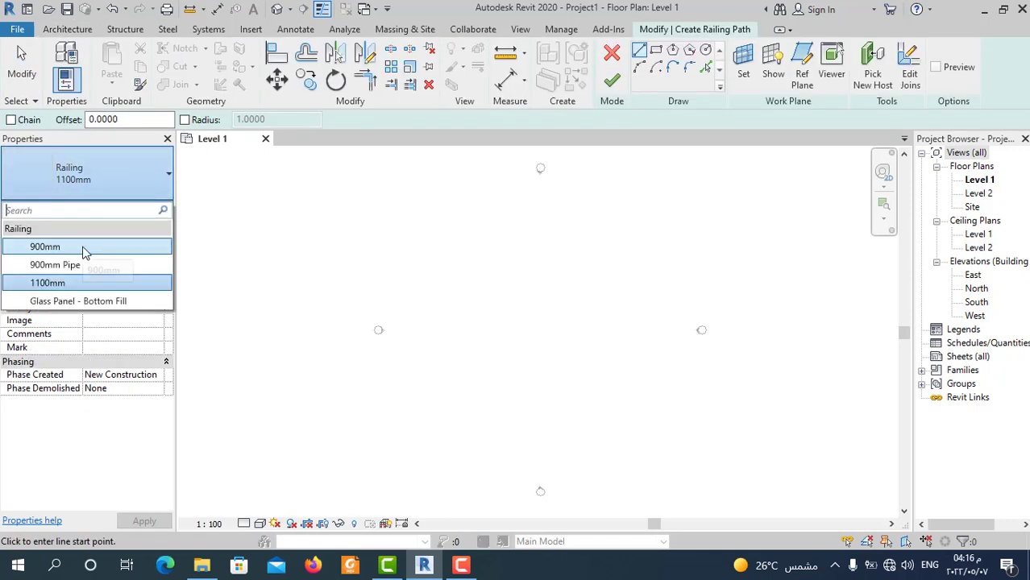
{"action": "left_click", "coordinate": [85, 249]}
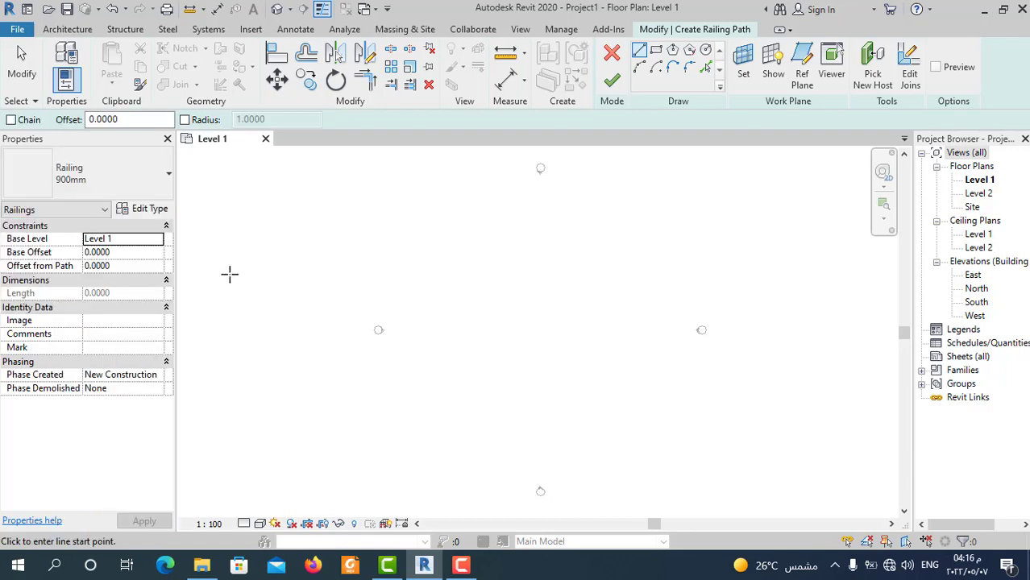
Step: Duplicate the 900mm type under the name هاندرلایل کلاسیک
{"action": "left_click", "coordinate": [152, 210]}
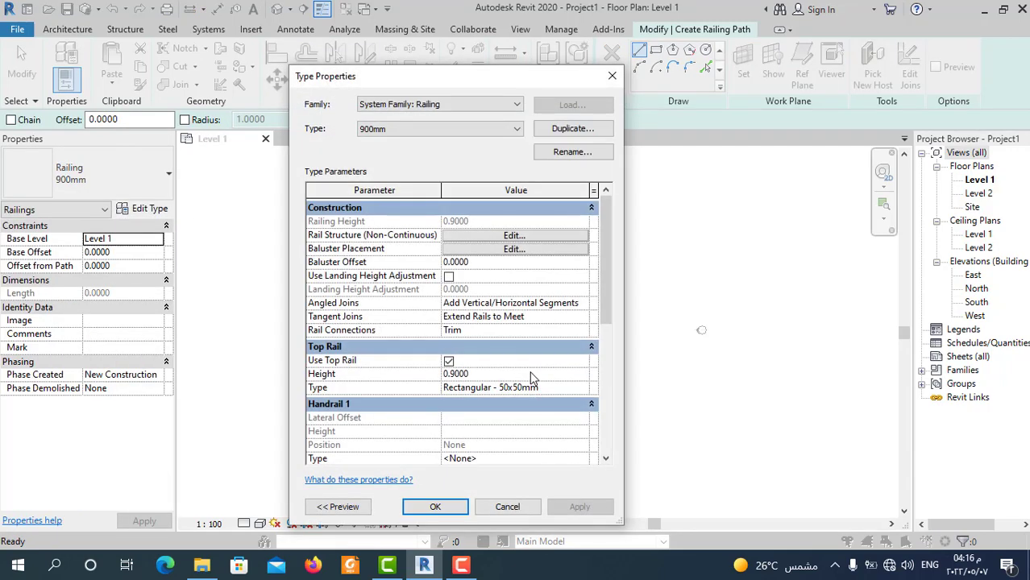
{"action": "left_click", "coordinate": [572, 129]}
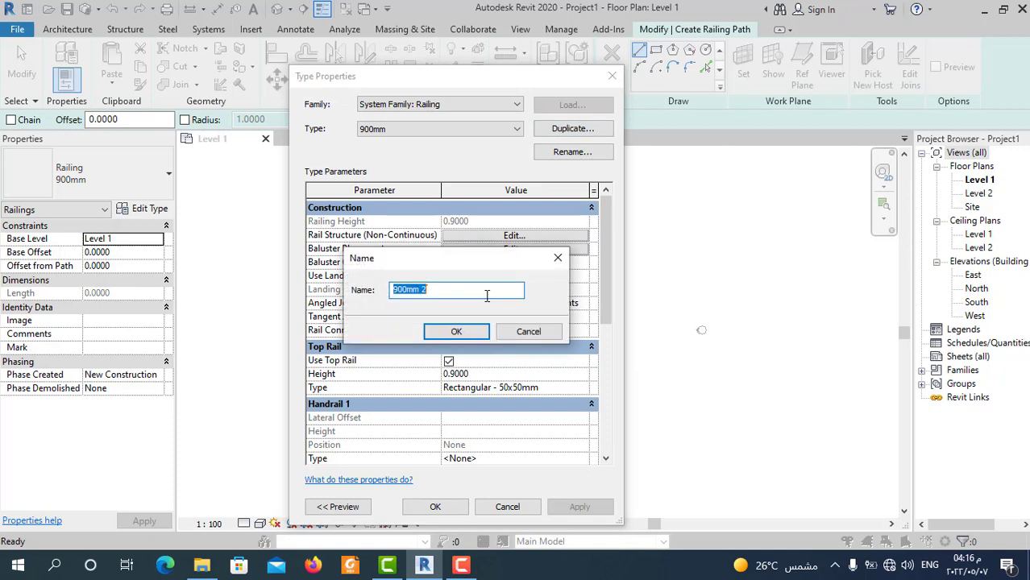
{"action": "type", "text": "i"}
{"action": "key", "text": "BackSpace"}
{"action": "key", "text": "BackSpace"}
{"action": "key", "text": "BackSpace"}
{"action": "key", "text": "BackSpace"}
{"action": "key", "text": "BackSpace"}
{"action": "key", "text": "BackSpace"}
{"action": "key", "text": "BackSpace"}
{"action": "type", "text": "ه"}
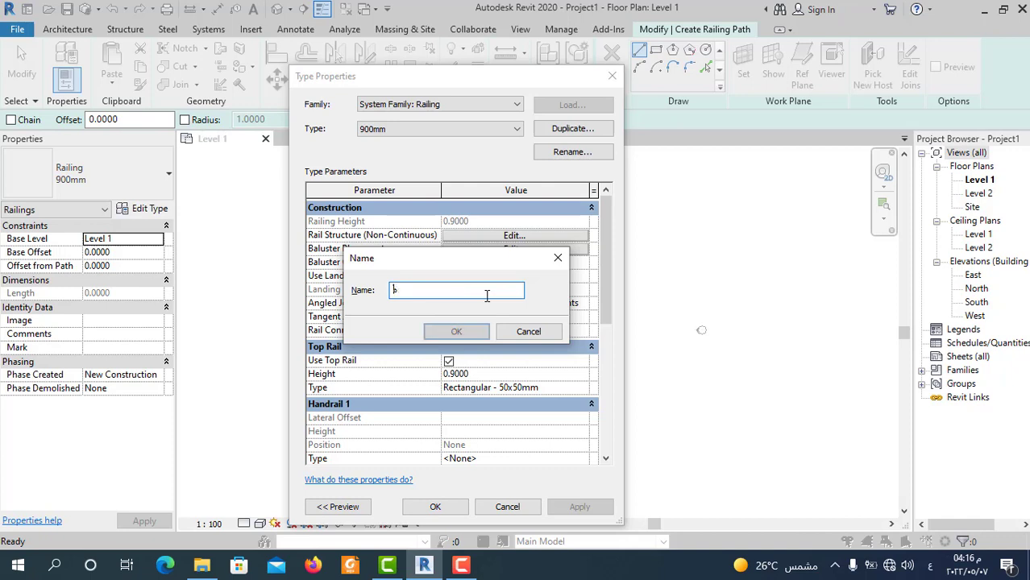
{"action": "type", "text": "اندرلای"}
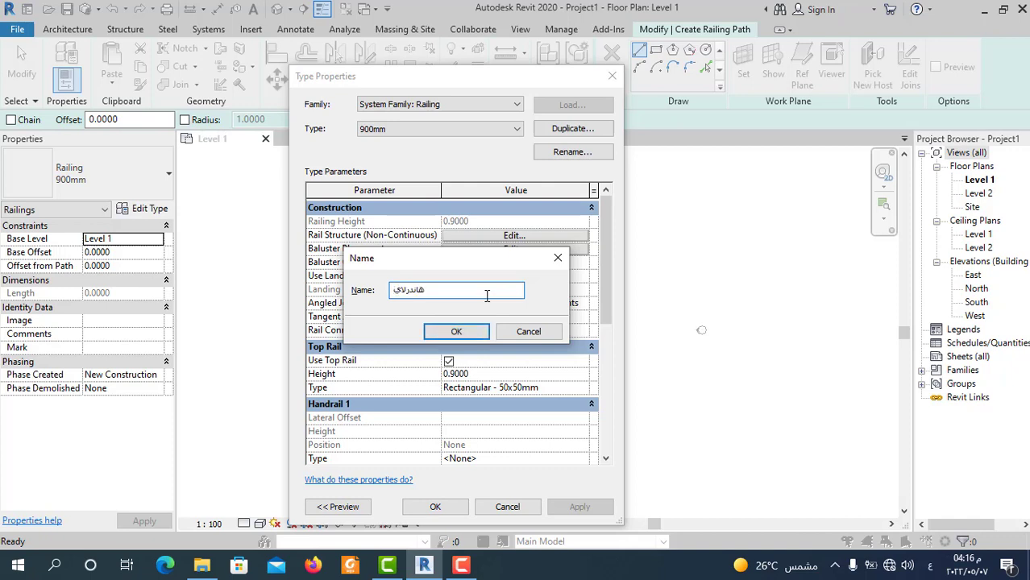
{"action": "type", "text": "ل کلاسیک"}
{"action": "left_click", "coordinate": [449, 332]}
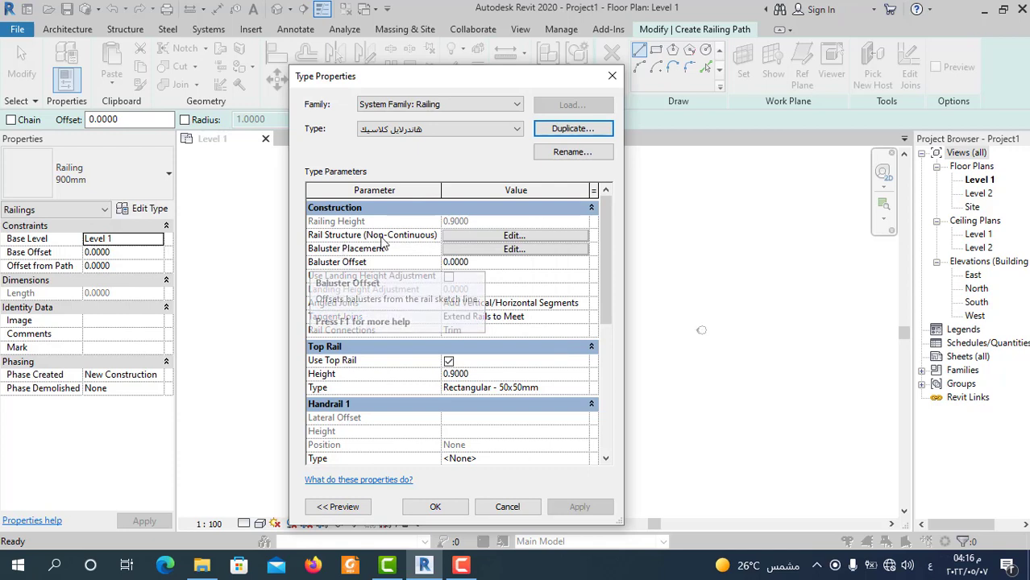
Step: Add two rails named top and bot, with the top rail at height 0.75
{"action": "left_click", "coordinate": [476, 234]}
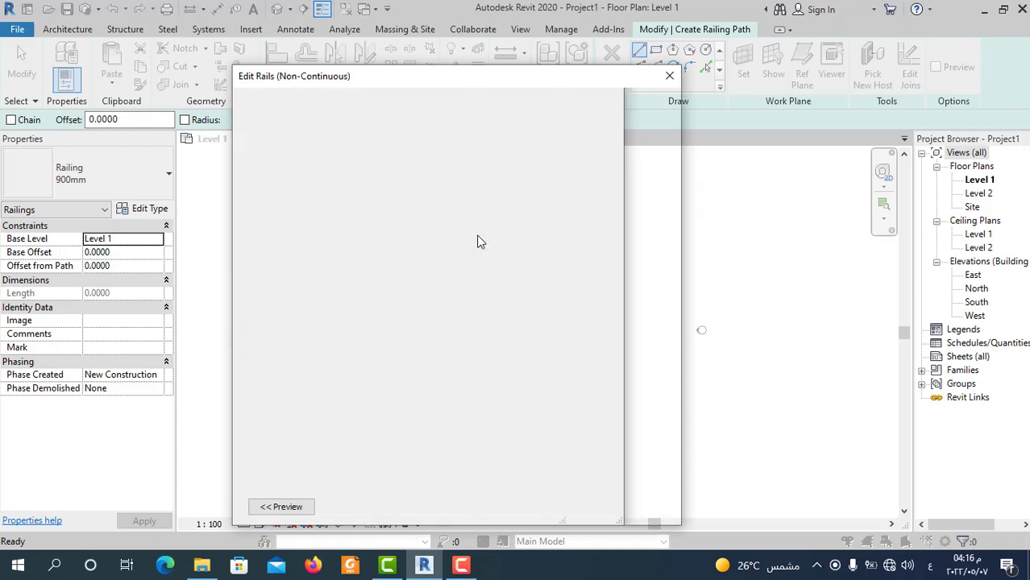
{"action": "left_click", "coordinate": [300, 334]}
{"action": "left_click", "coordinate": [299, 334]}
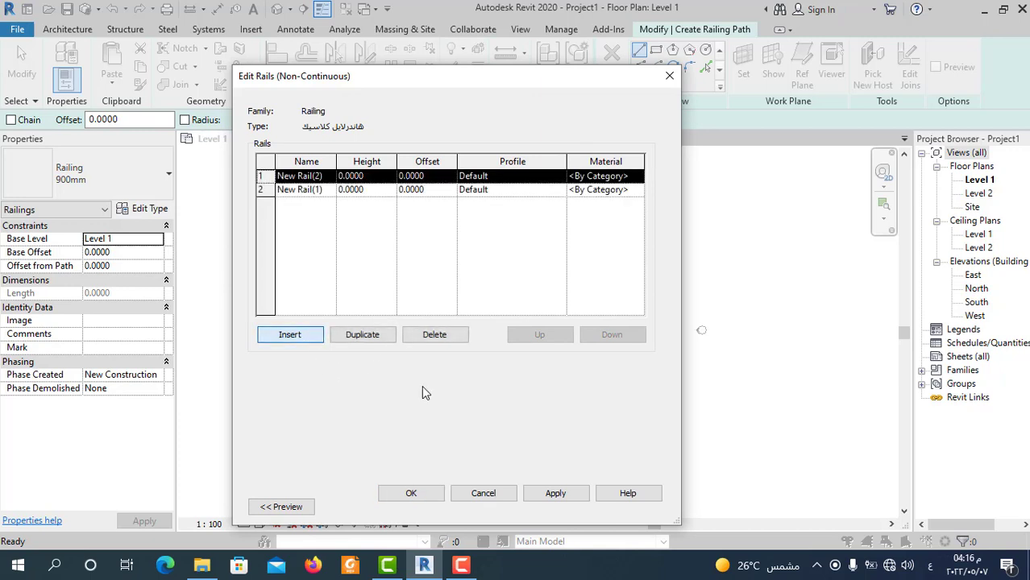
{"action": "left_click", "coordinate": [326, 178]}
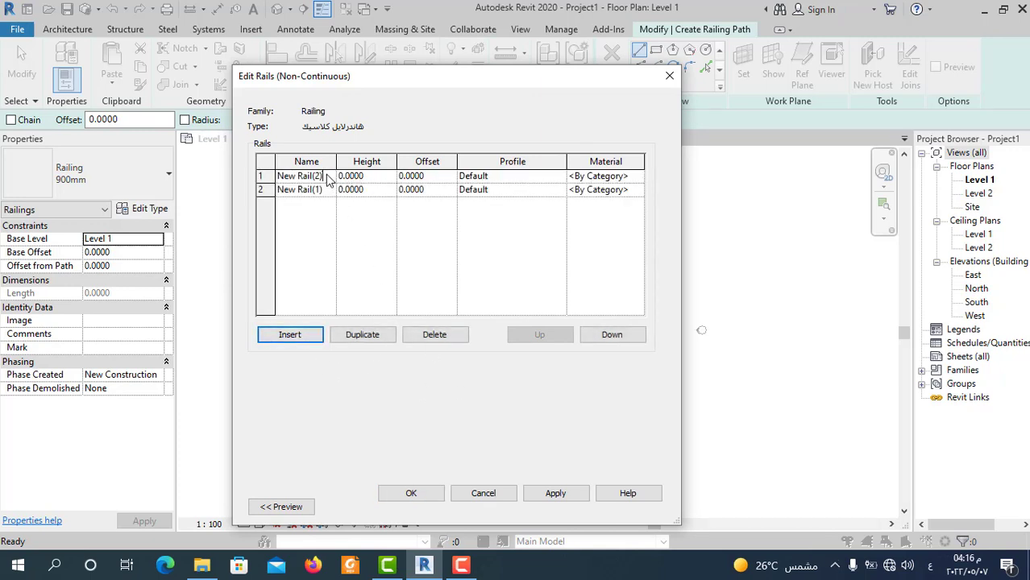
{"action": "type", "text": "ف"}
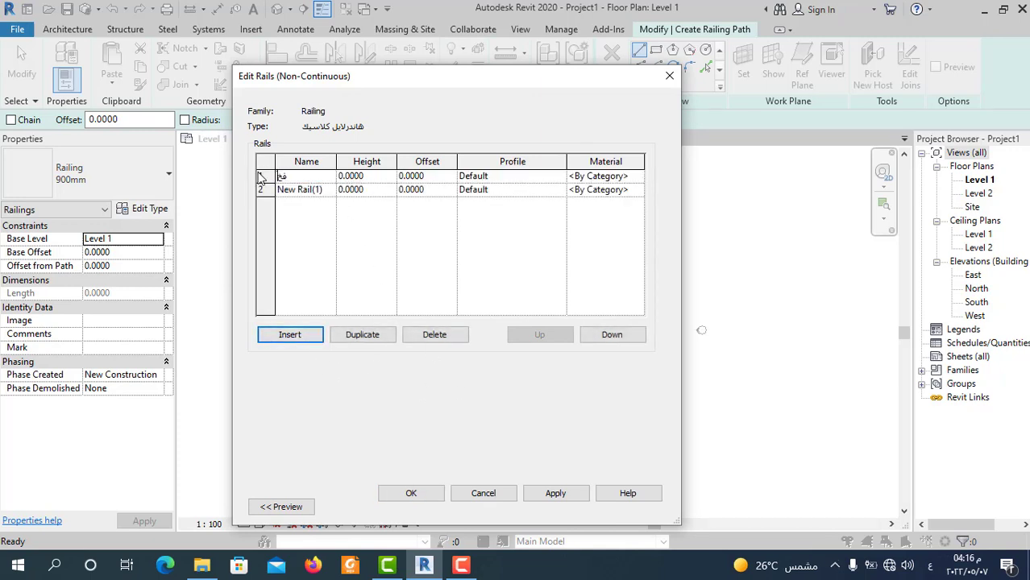
{"action": "left_click", "coordinate": [321, 191]}
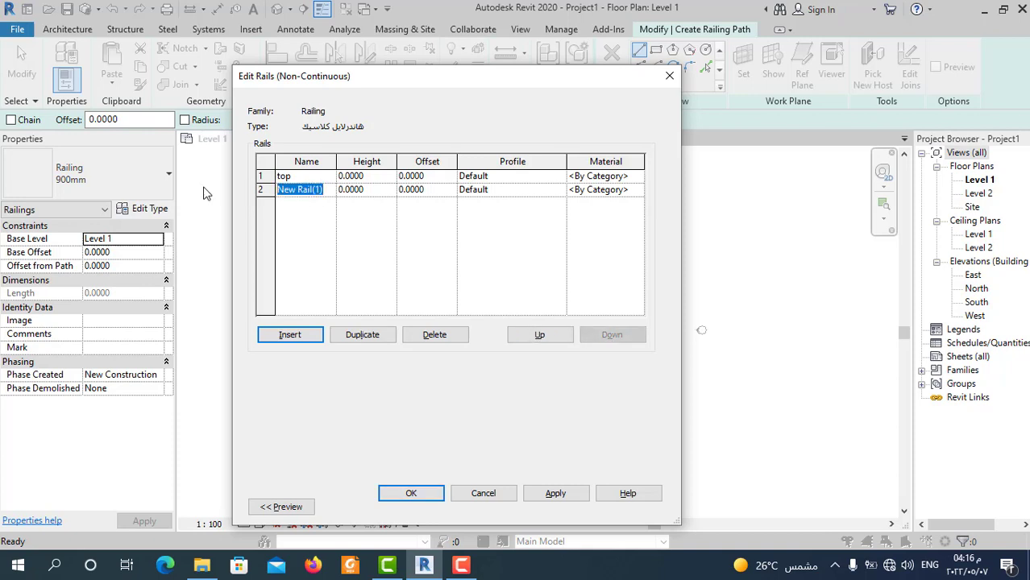
{"action": "type", "text": "bot"}
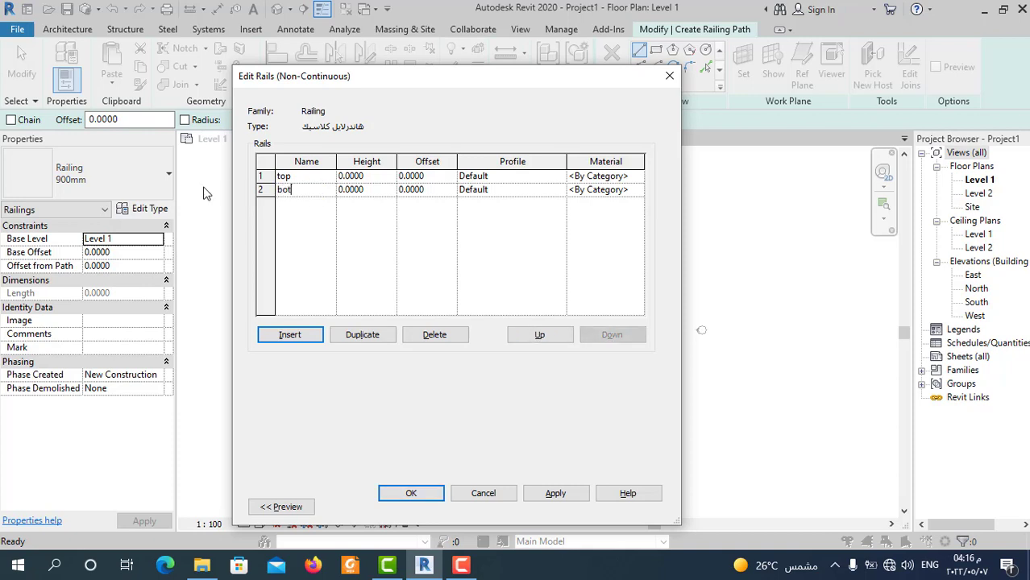
{"action": "left_click", "coordinate": [304, 239]}
{"action": "left_click", "coordinate": [373, 177]}
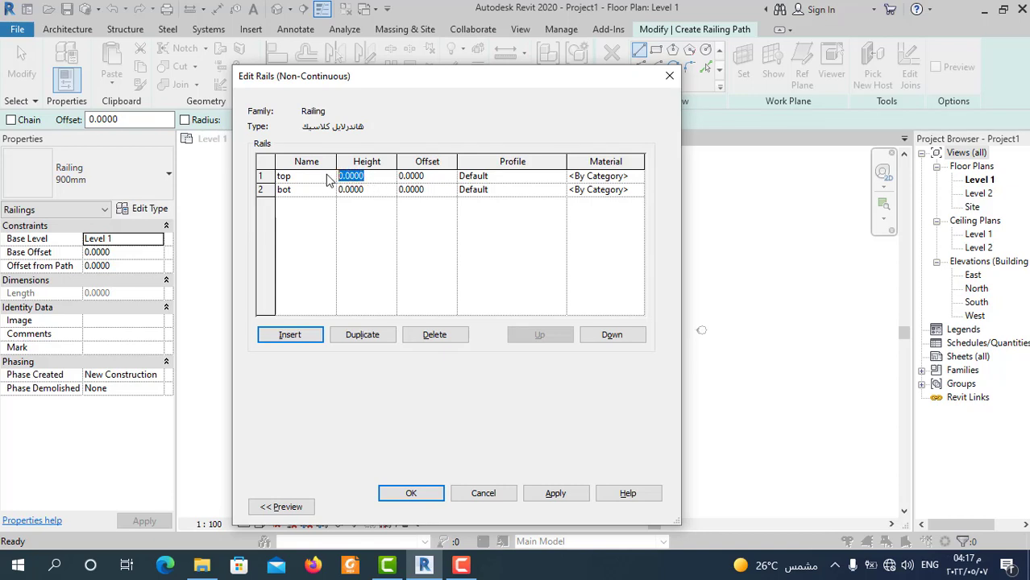
{"action": "key", "text": "BackSpace"}
{"action": "left_click", "coordinate": [383, 231]}
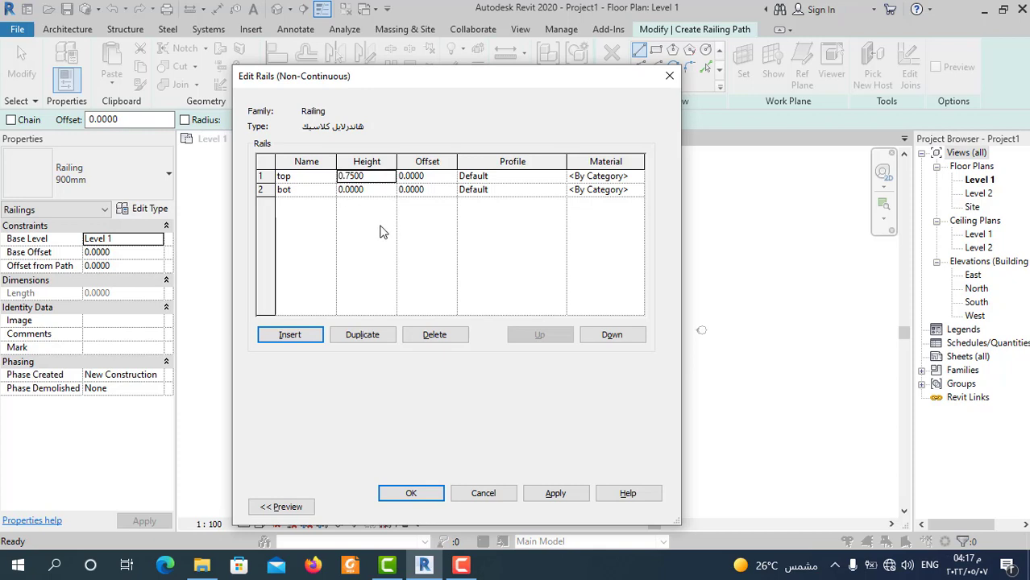
Step: Assign the top profile to the top rail and the bot profile to the bot rail
{"action": "left_click", "coordinate": [560, 179]}
{"action": "scroll", "coordinate": [507, 225], "scroll_direction": "down", "scroll_amount": 1}
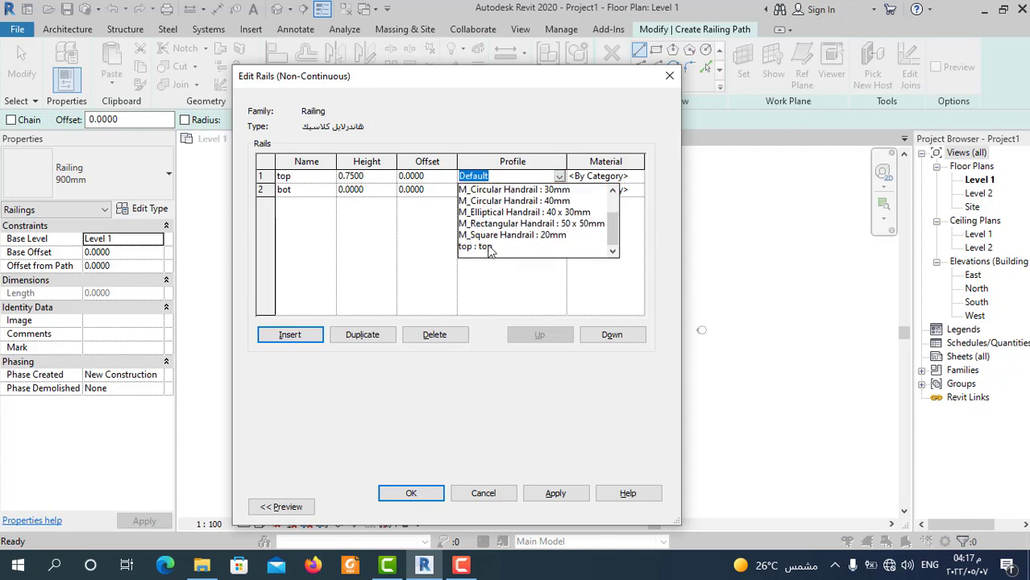
{"action": "left_click", "coordinate": [486, 247]}
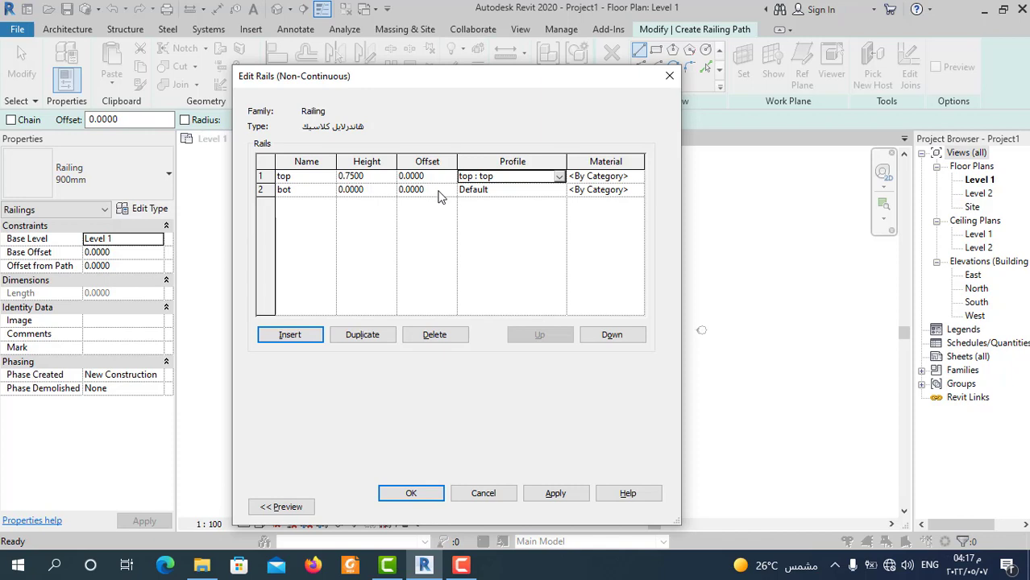
{"action": "left_click", "coordinate": [559, 194]}
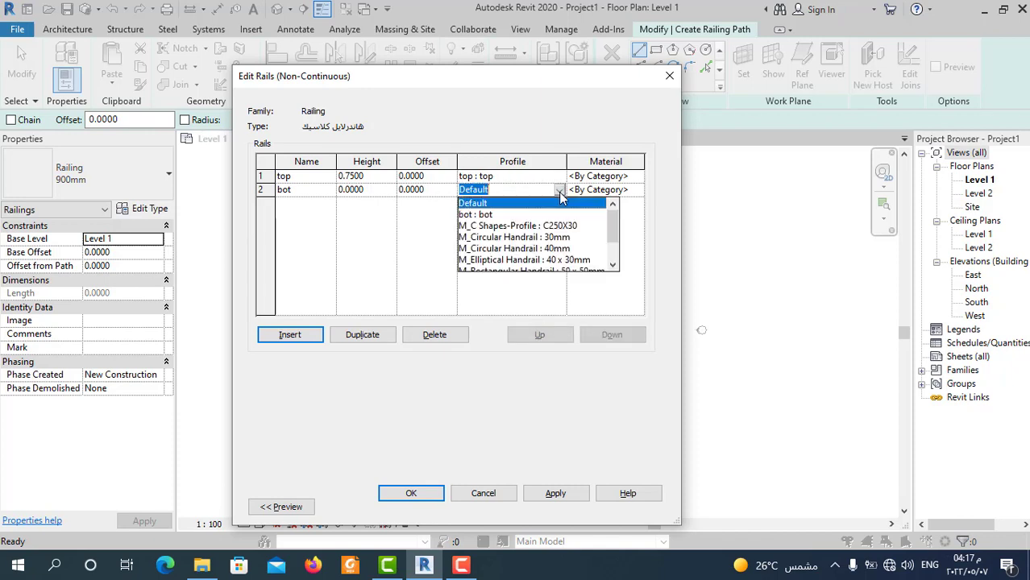
{"action": "left_click", "coordinate": [498, 215]}
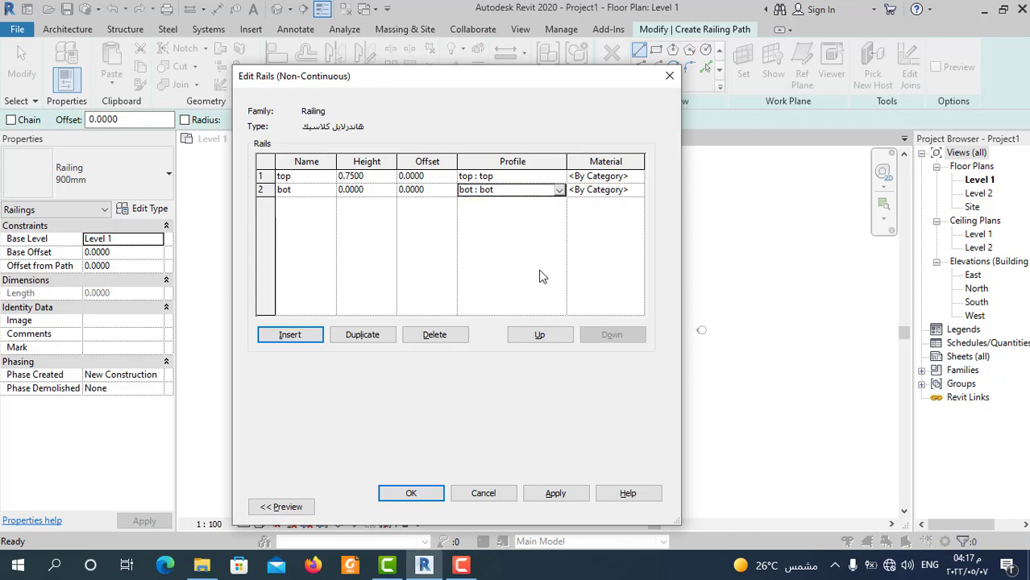
Step: Set both rails' material to Bamboo and apply the rail settings
{"action": "left_click", "coordinate": [638, 178]}
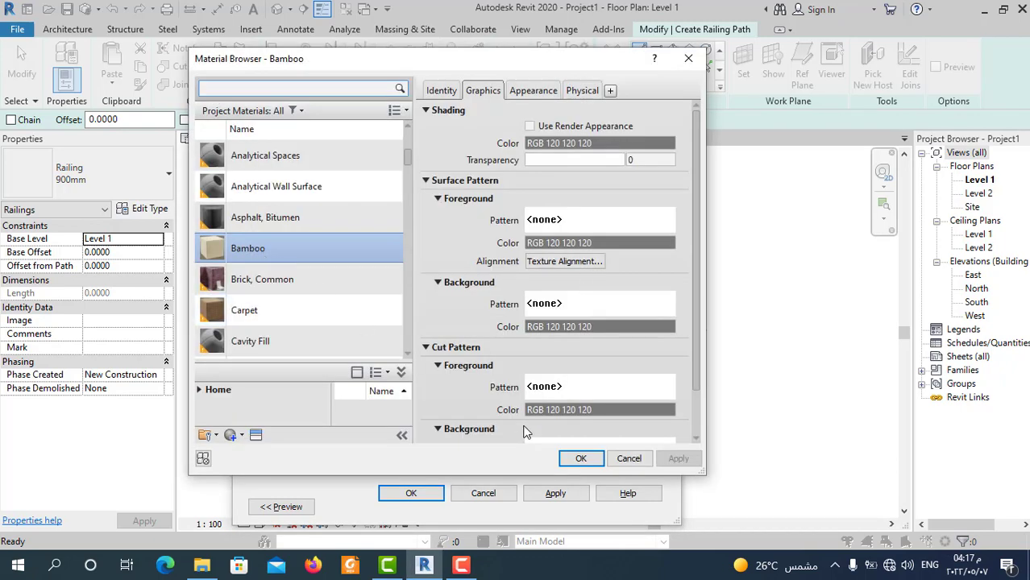
{"action": "left_click", "coordinate": [580, 457]}
{"action": "left_click", "coordinate": [635, 192]}
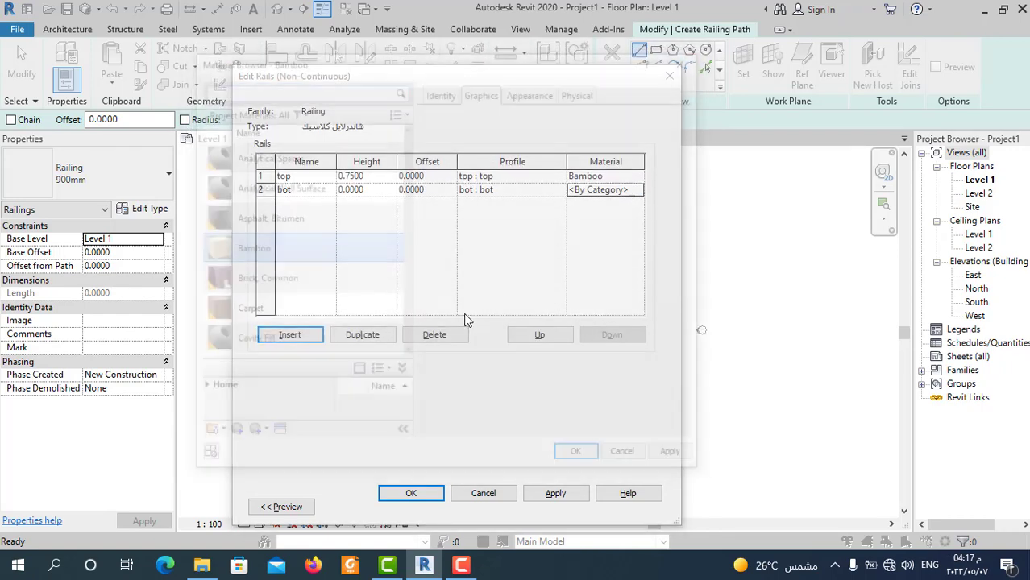
{"action": "key", "text": "Return"}
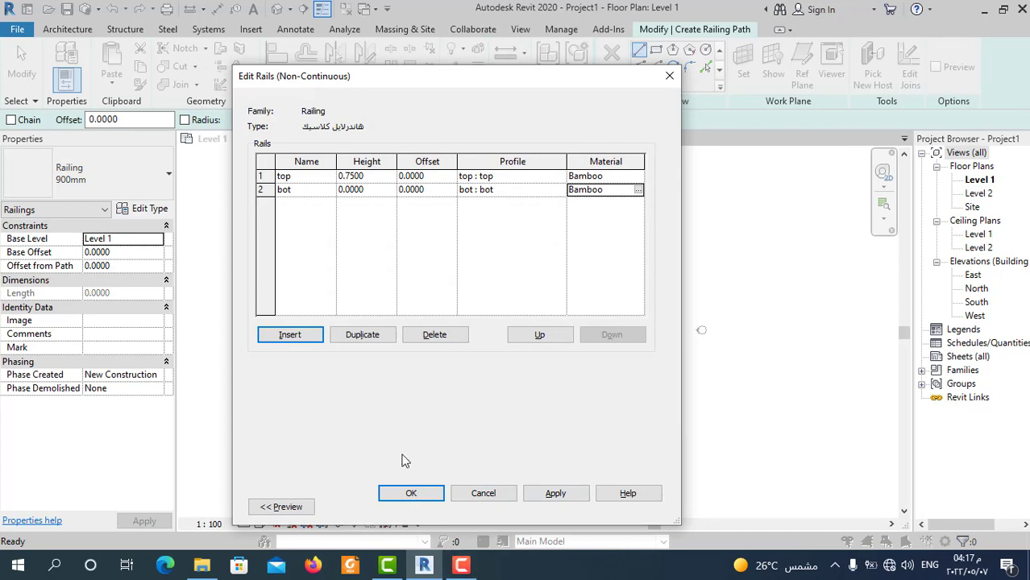
{"action": "left_click", "coordinate": [550, 496]}
{"action": "left_click", "coordinate": [411, 494]}
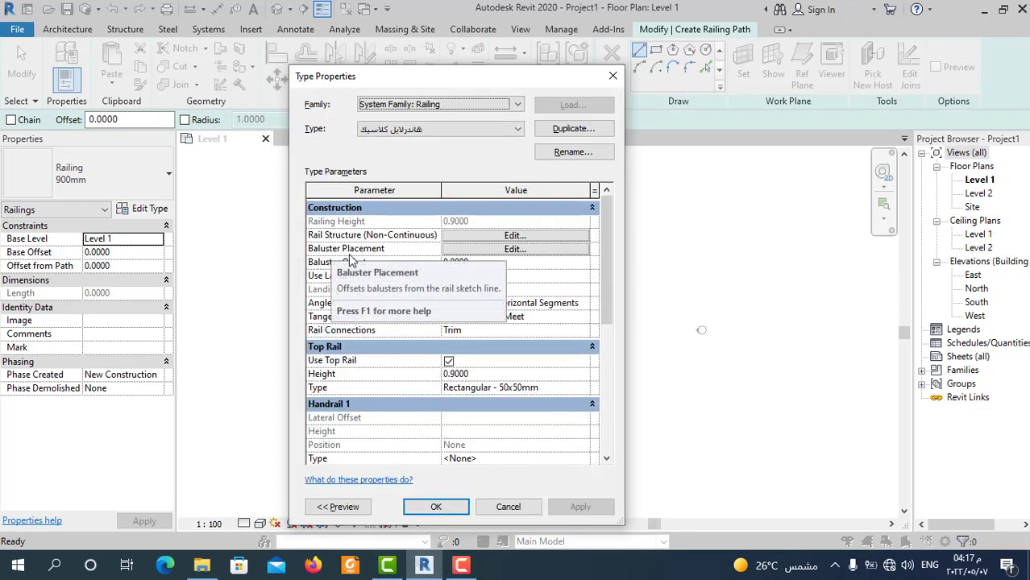
Step: Use blster for regular balusters, running bot to top, spaced 0.3 apart
{"action": "left_click", "coordinate": [514, 250]}
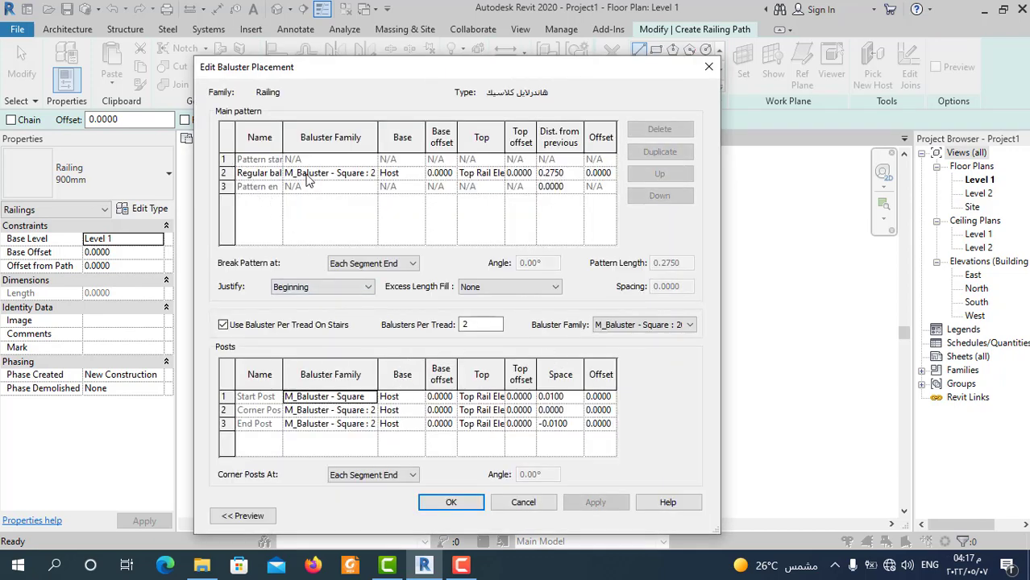
{"action": "left_click", "coordinate": [373, 176]}
{"action": "left_click", "coordinate": [371, 174]}
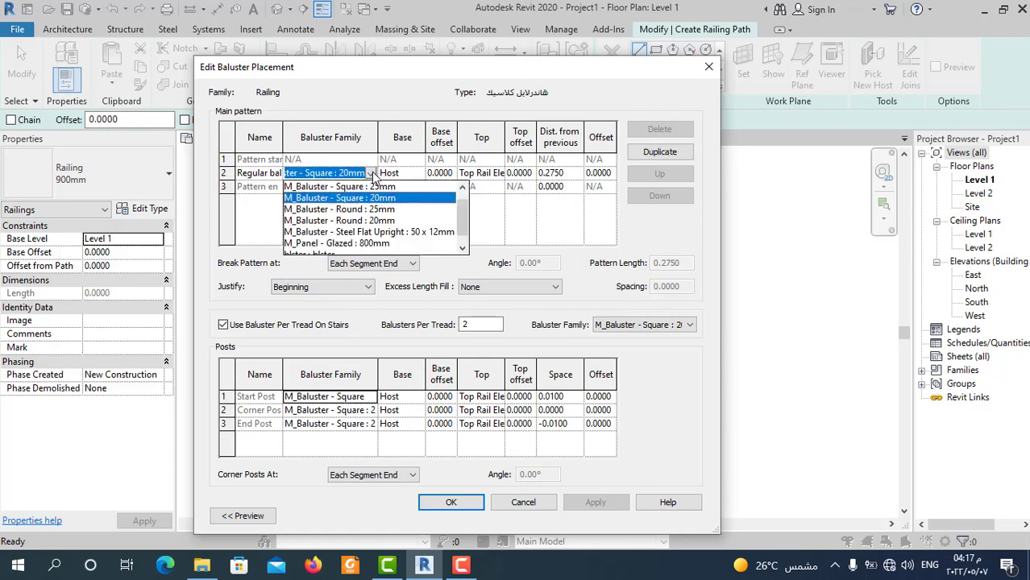
{"action": "scroll", "coordinate": [373, 211], "scroll_direction": "down", "scroll_amount": 1}
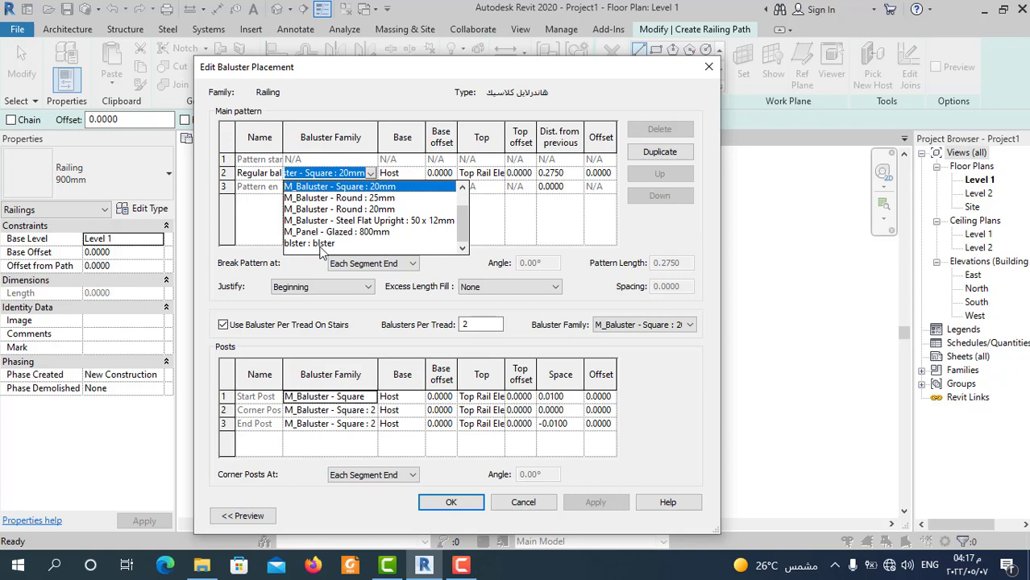
{"action": "left_click", "coordinate": [321, 245]}
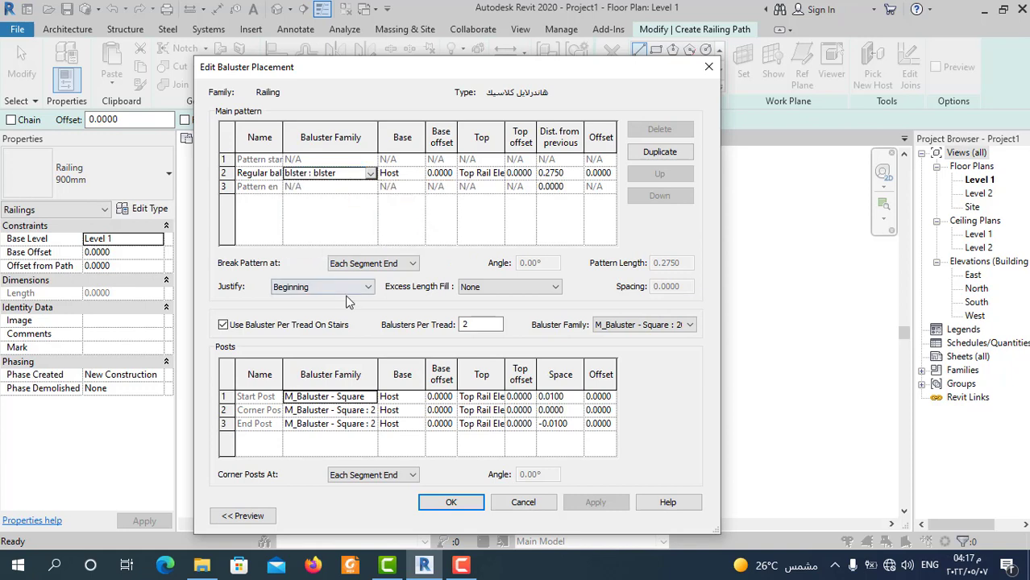
{"action": "left_click", "coordinate": [417, 178]}
{"action": "left_click", "coordinate": [391, 210]}
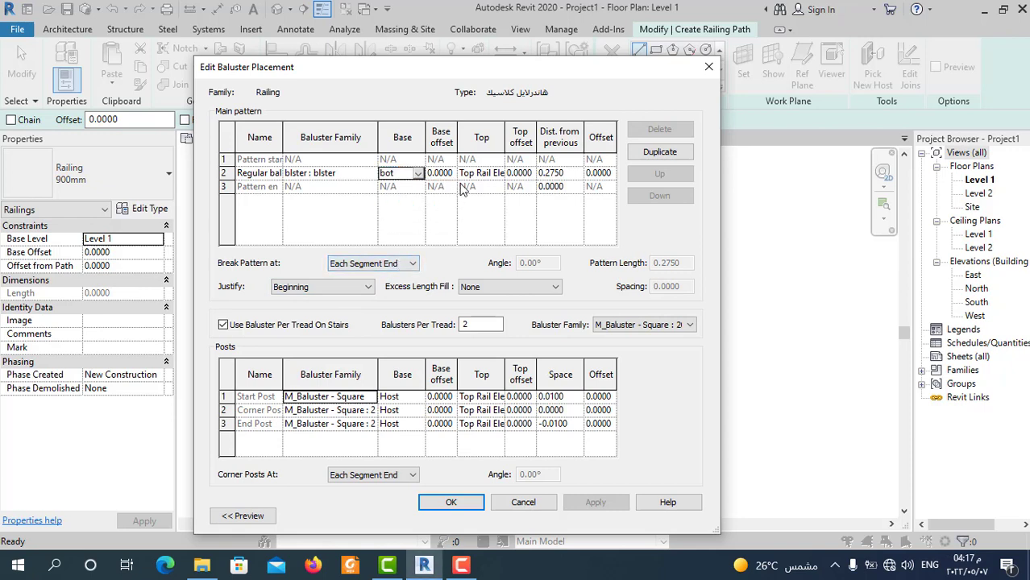
{"action": "left_click", "coordinate": [501, 177]}
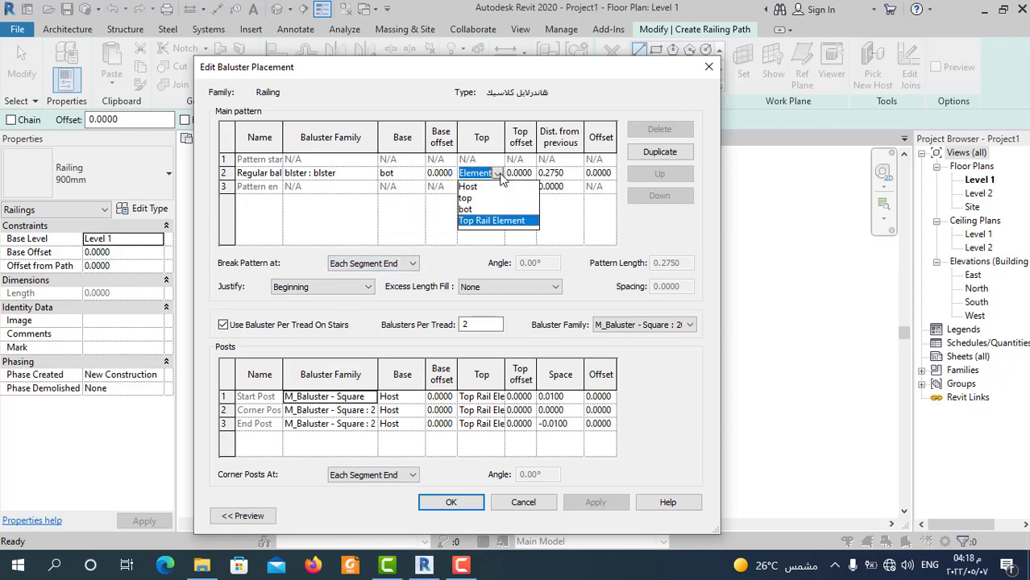
{"action": "left_click", "coordinate": [472, 197]}
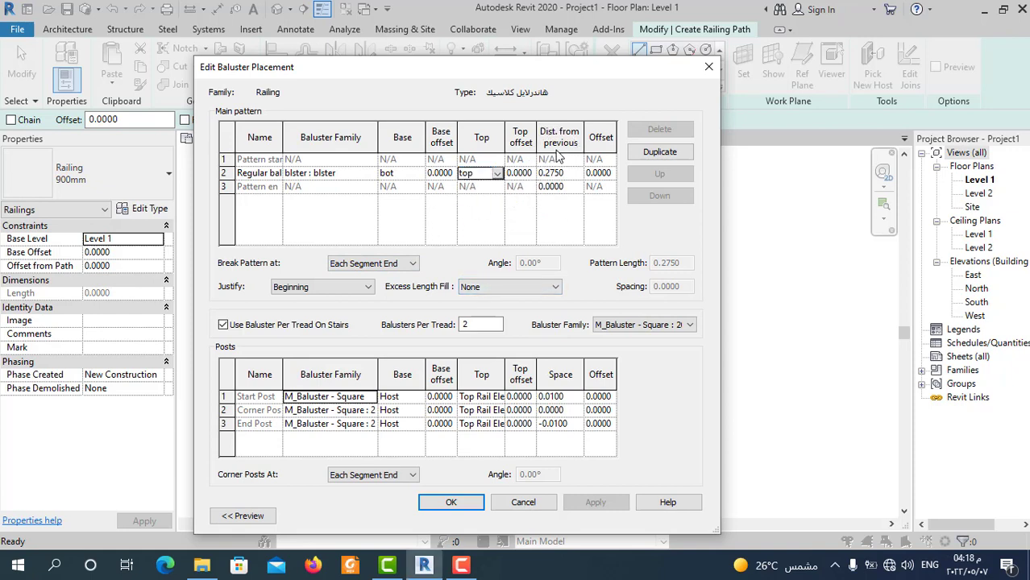
{"action": "left_click", "coordinate": [566, 177]}
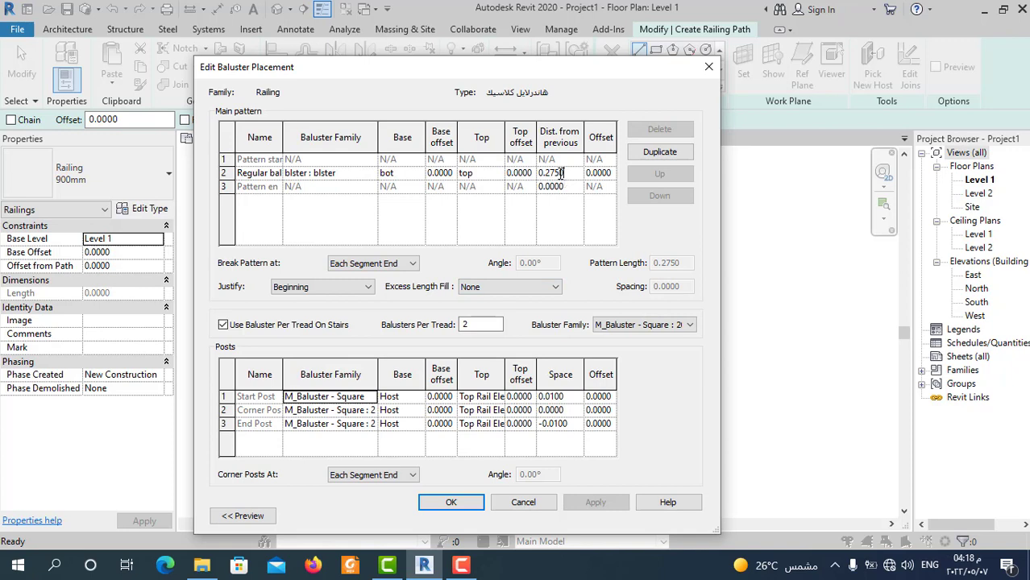
{"action": "left_click_drag", "start_coordinate": [562, 172], "coordinate": [542, 170]}
{"action": "type", "text": ".3"}
{"action": "left_click", "coordinate": [516, 240]}
Step: Break the pattern at segment ends, spread it to fit, and disable per-tread balusters
{"action": "left_click", "coordinate": [459, 293]}
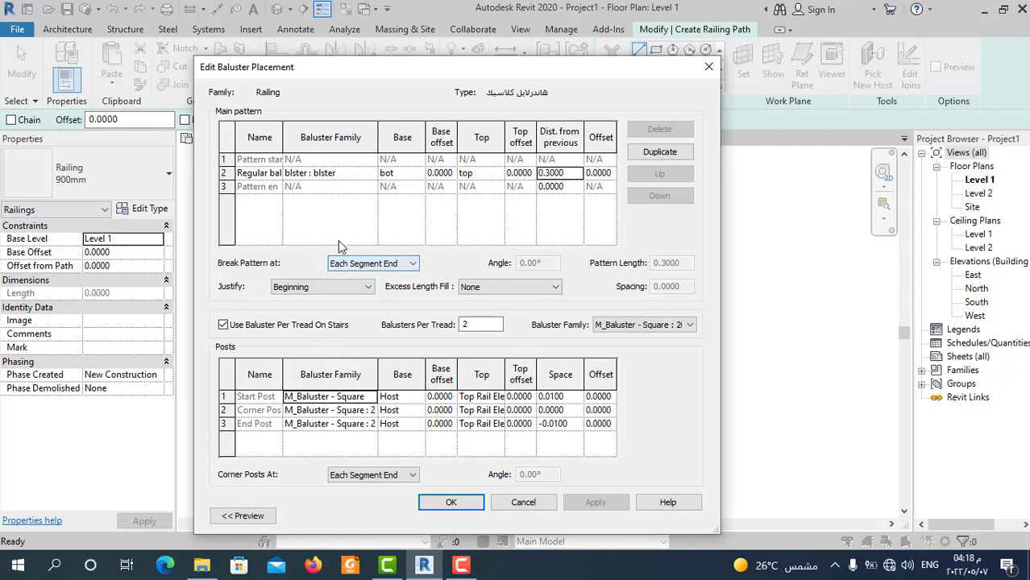
{"action": "left_click", "coordinate": [403, 264]}
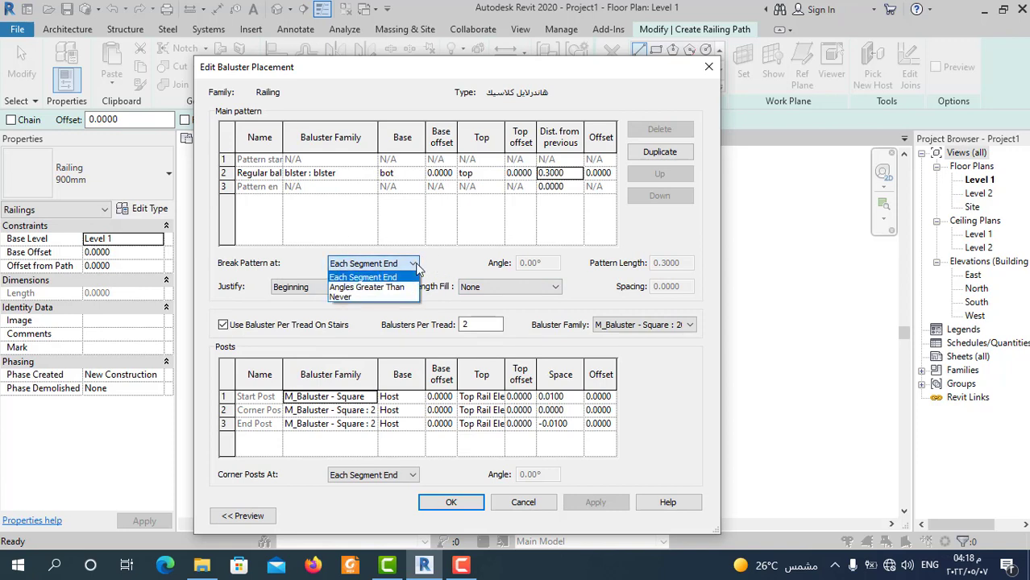
{"action": "left_click", "coordinate": [391, 275]}
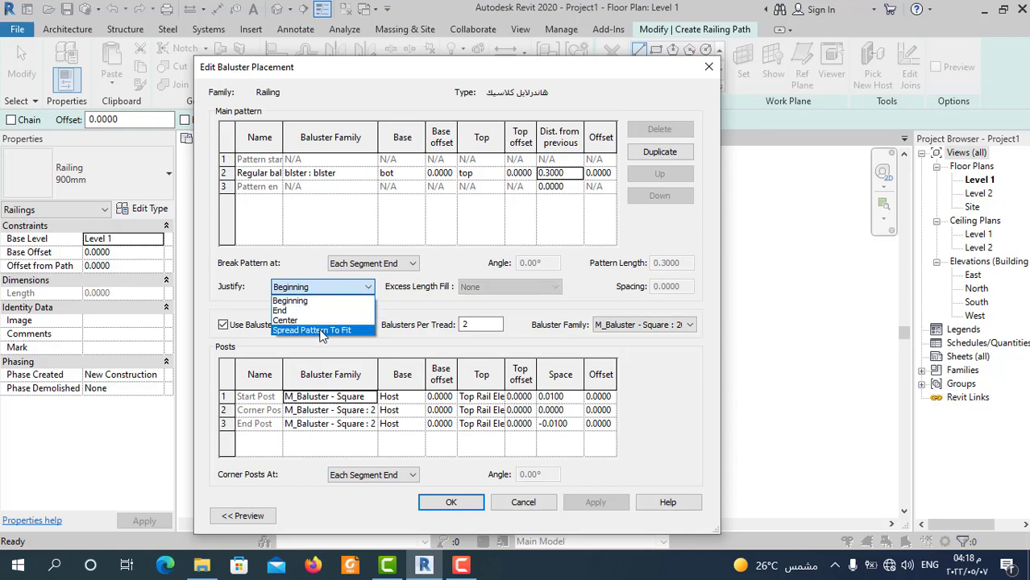
{"action": "left_click", "coordinate": [314, 330]}
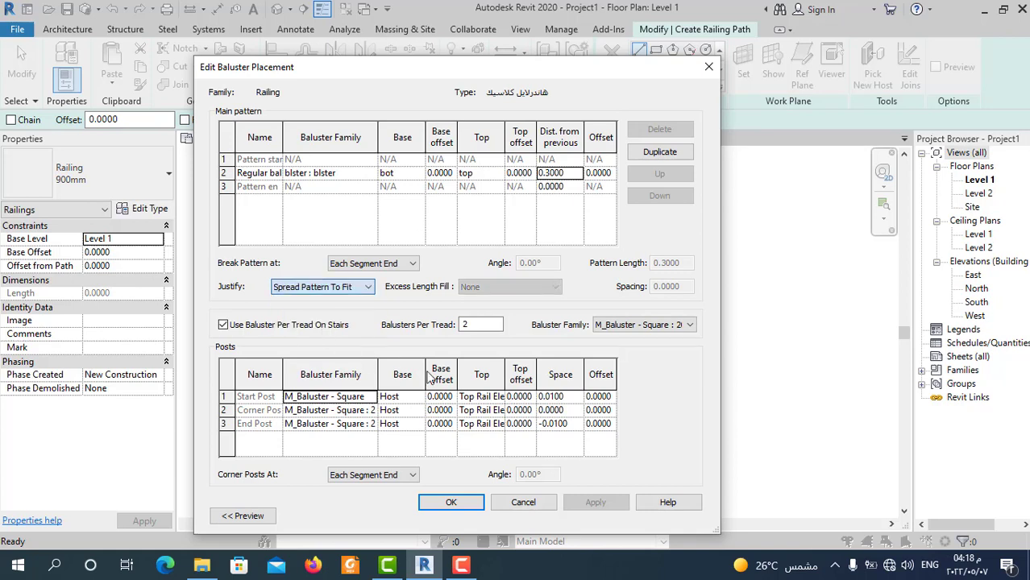
{"action": "left_click", "coordinate": [225, 326]}
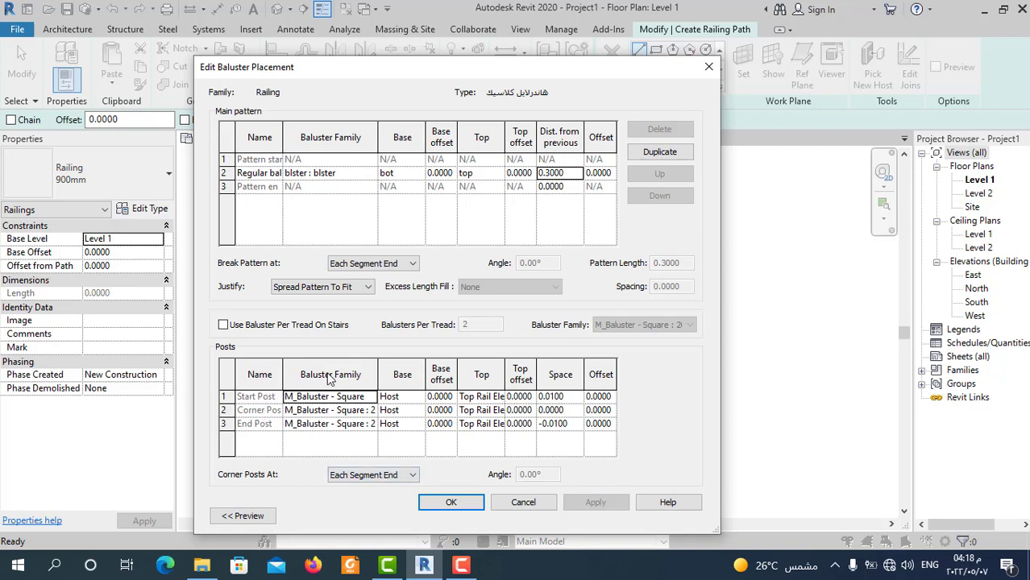
Step: Use the blster baluster for the start, corner and end posts
{"action": "left_click", "coordinate": [372, 396]}
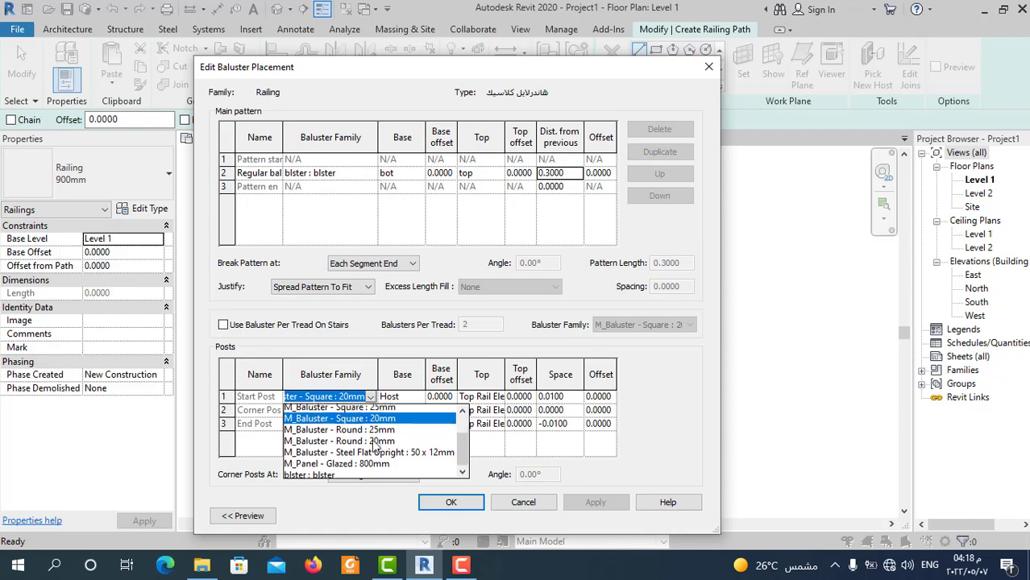
{"action": "left_click", "coordinate": [338, 467]}
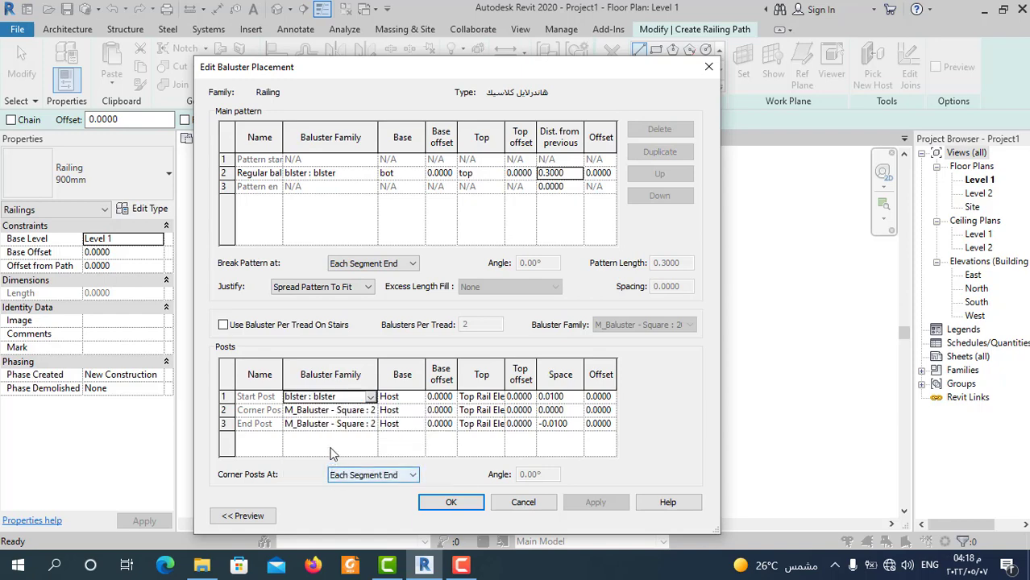
{"action": "left_click", "coordinate": [370, 411]}
{"action": "scroll", "coordinate": [346, 472], "scroll_direction": "down", "scroll_amount": 1}
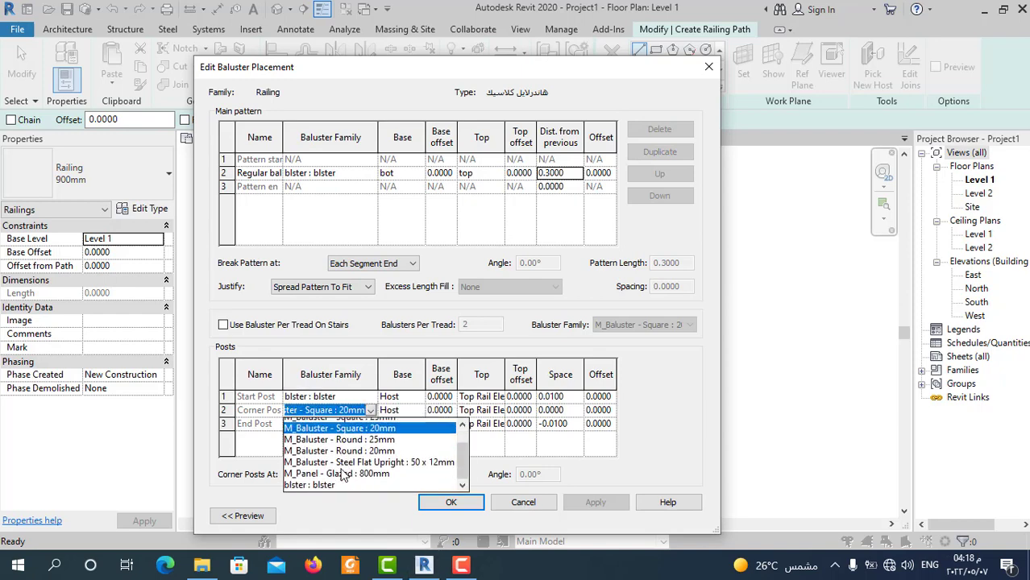
{"action": "left_click", "coordinate": [345, 477]}
{"action": "left_click", "coordinate": [371, 423]}
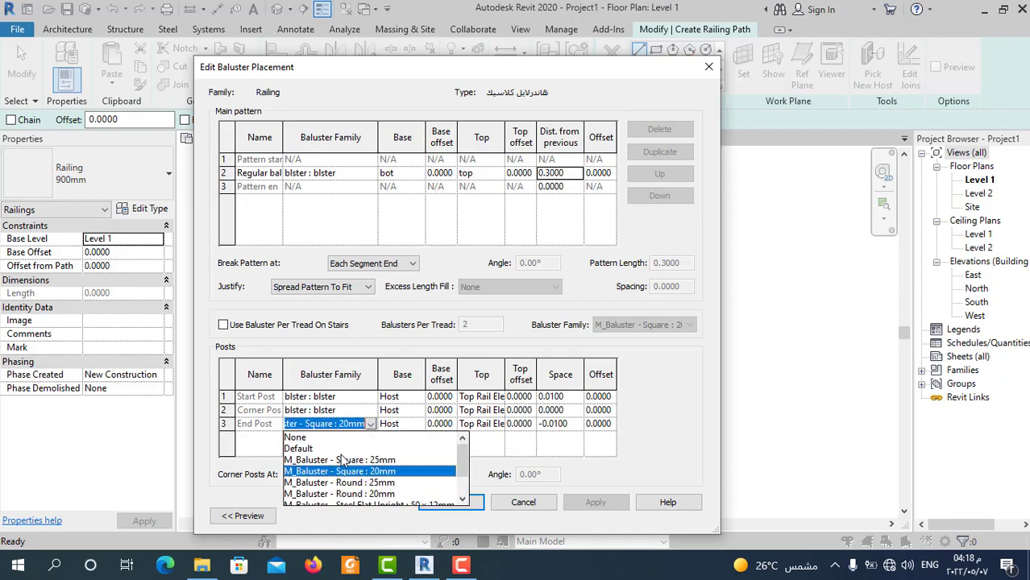
{"action": "scroll", "coordinate": [322, 491], "scroll_direction": "down", "scroll_amount": 2}
{"action": "left_click", "coordinate": [319, 495]}
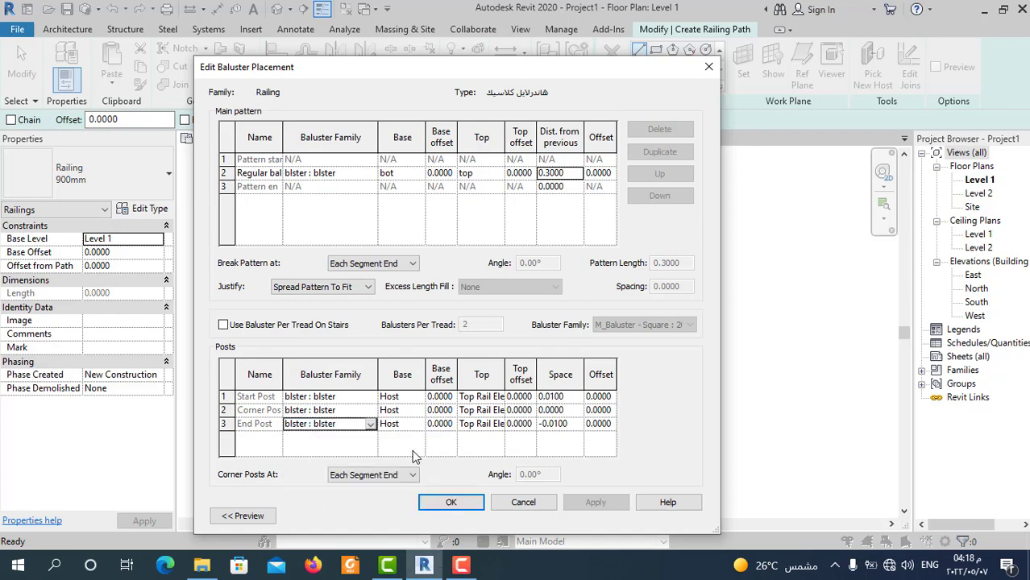
Step: Set the base of the start, corner and end posts to bot
{"action": "left_click", "coordinate": [418, 397]}
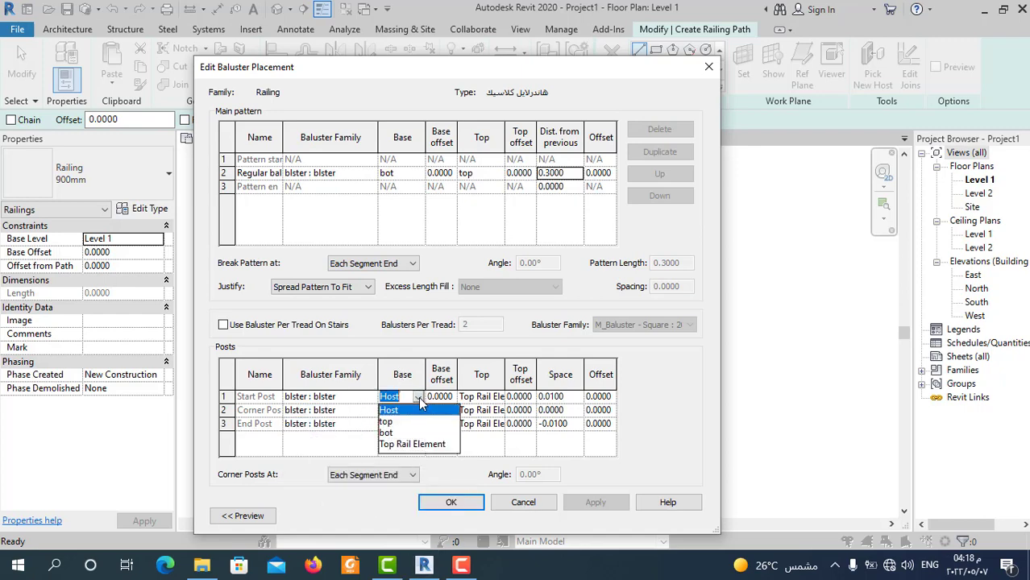
{"action": "left_click", "coordinate": [387, 433]}
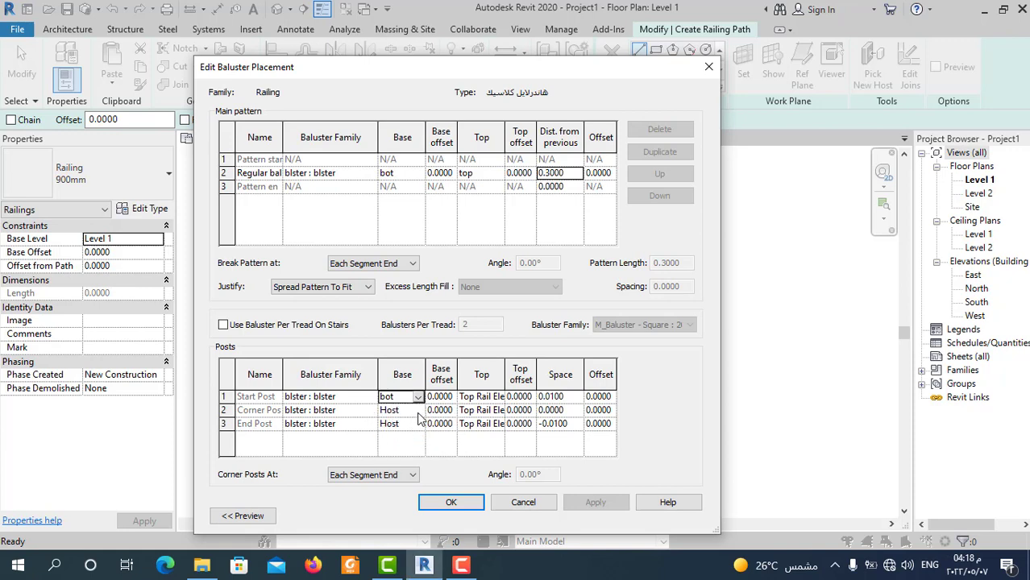
{"action": "left_click", "coordinate": [418, 411]}
{"action": "left_click", "coordinate": [390, 447]}
{"action": "left_click", "coordinate": [395, 423]}
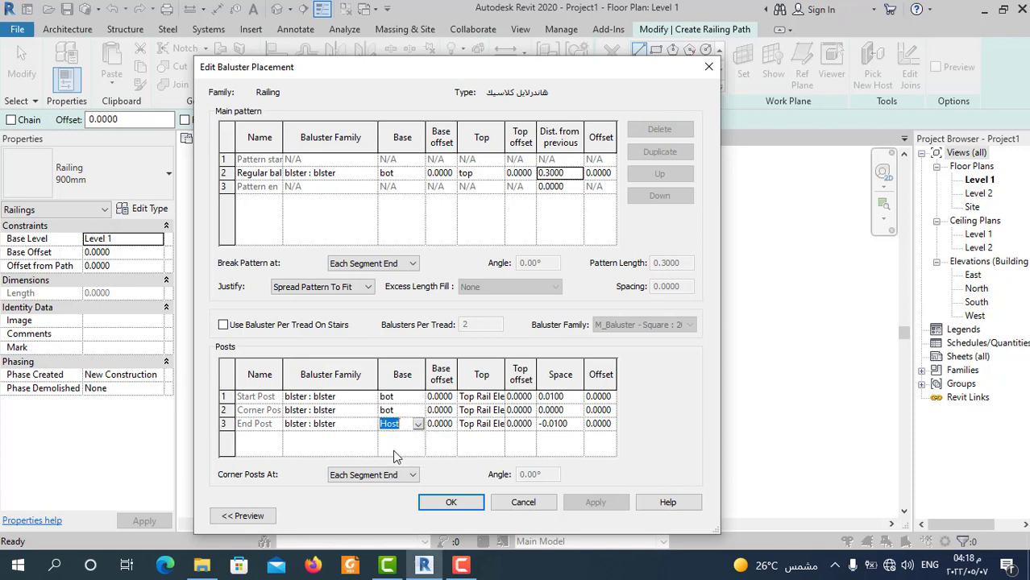
{"action": "left_click", "coordinate": [418, 424]}
{"action": "left_click", "coordinate": [387, 461]}
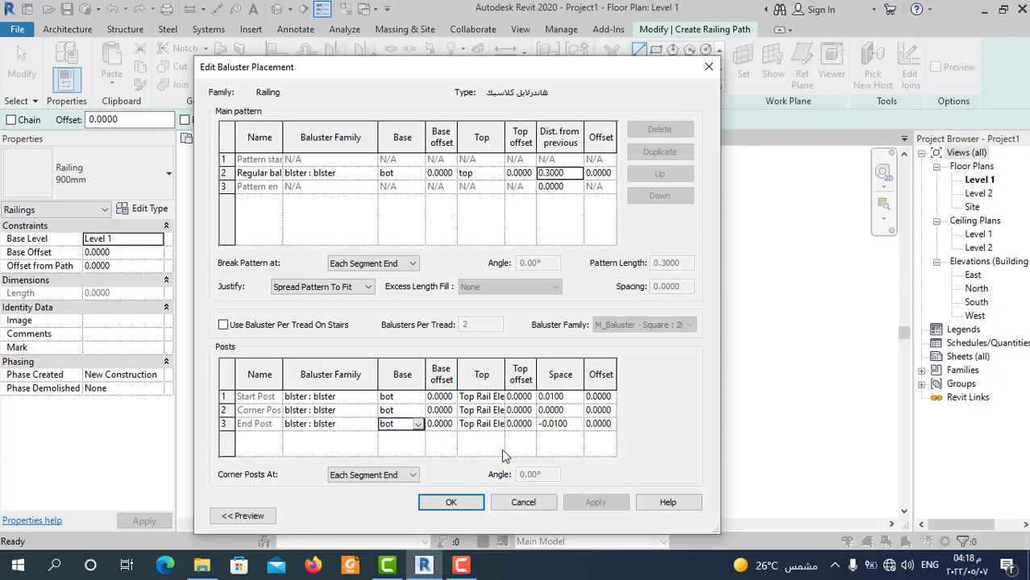
Step: Set the top of the start, corner and end posts to top and confirm
{"action": "left_click", "coordinate": [498, 398]}
{"action": "left_click", "coordinate": [465, 422]}
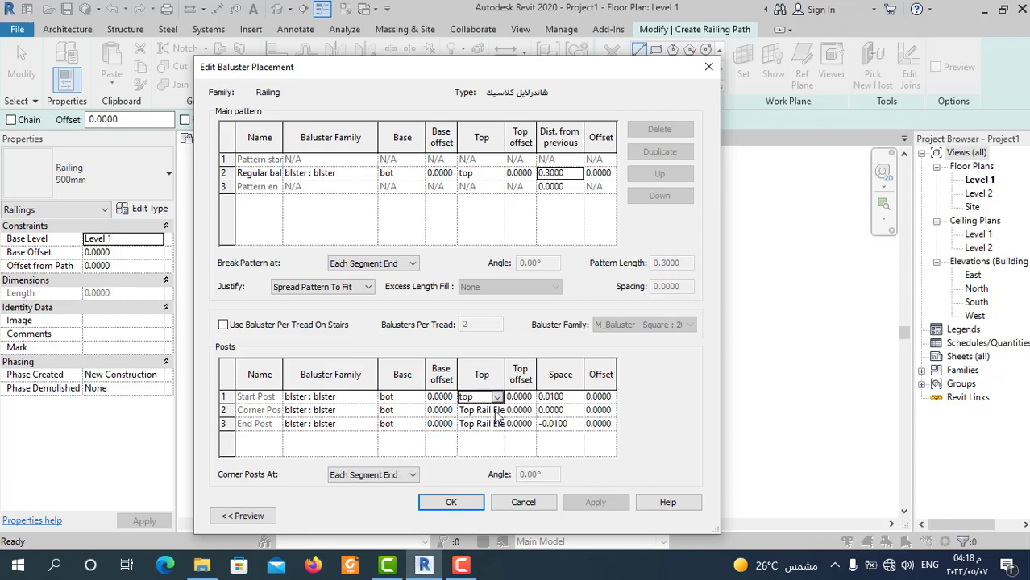
{"action": "left_click", "coordinate": [498, 411]}
{"action": "left_click", "coordinate": [469, 437]}
{"action": "left_click", "coordinate": [498, 423]}
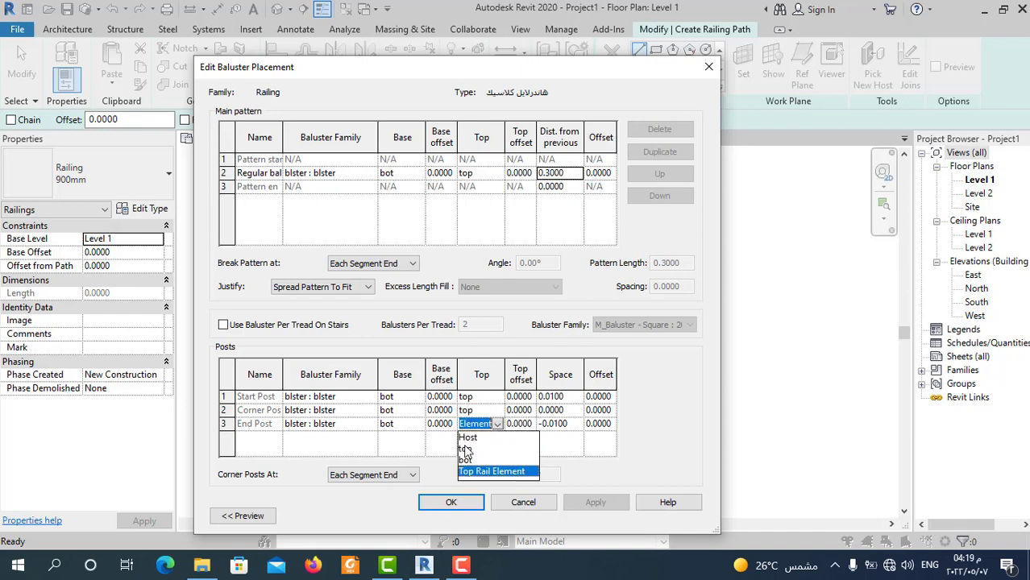
{"action": "left_click", "coordinate": [466, 449]}
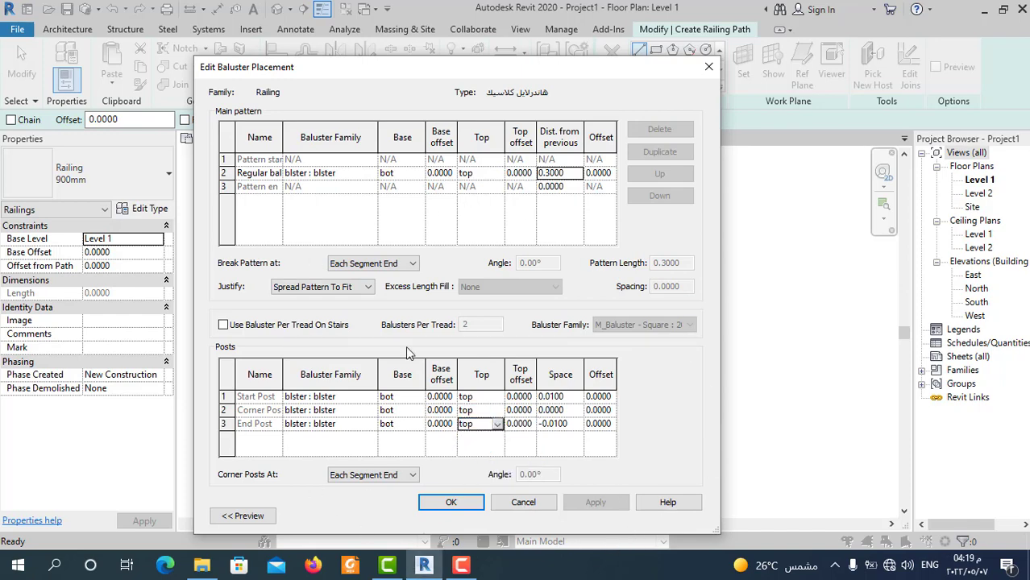
{"action": "left_click", "coordinate": [451, 502]}
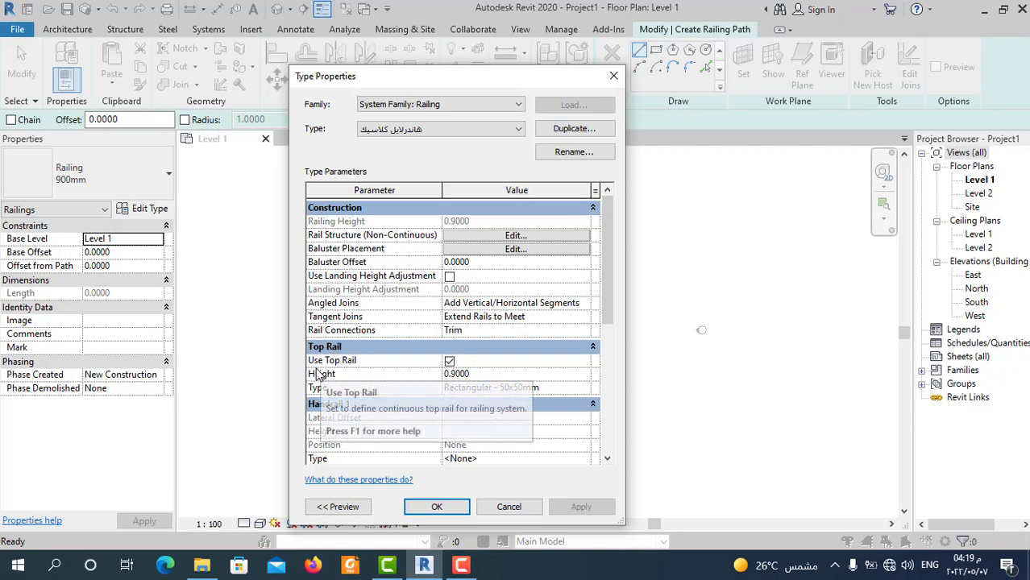
Step: Uncheck Use Top Rail and close the railing's Type Properties
{"action": "left_click", "coordinate": [449, 361]}
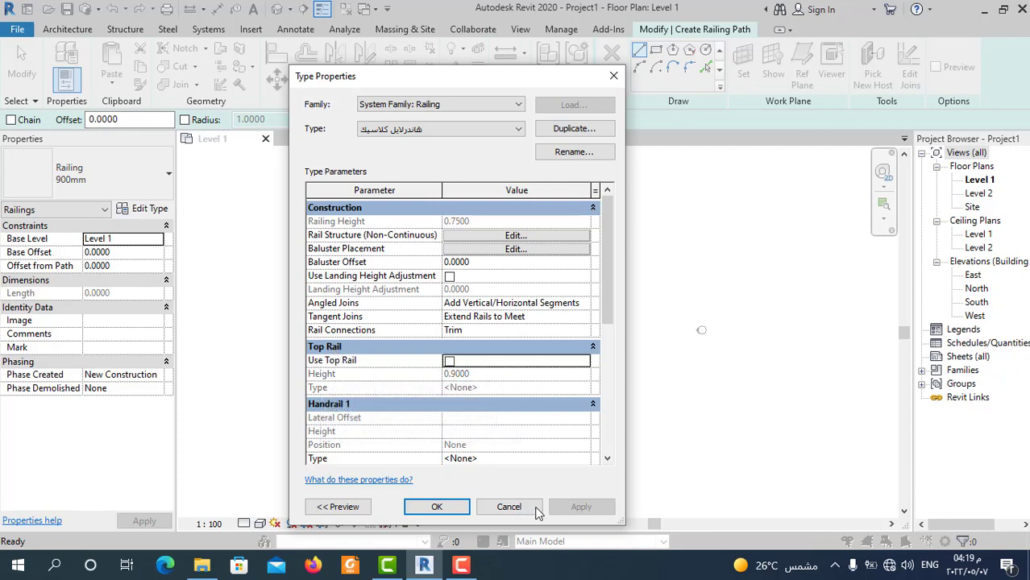
{"action": "left_click", "coordinate": [435, 506]}
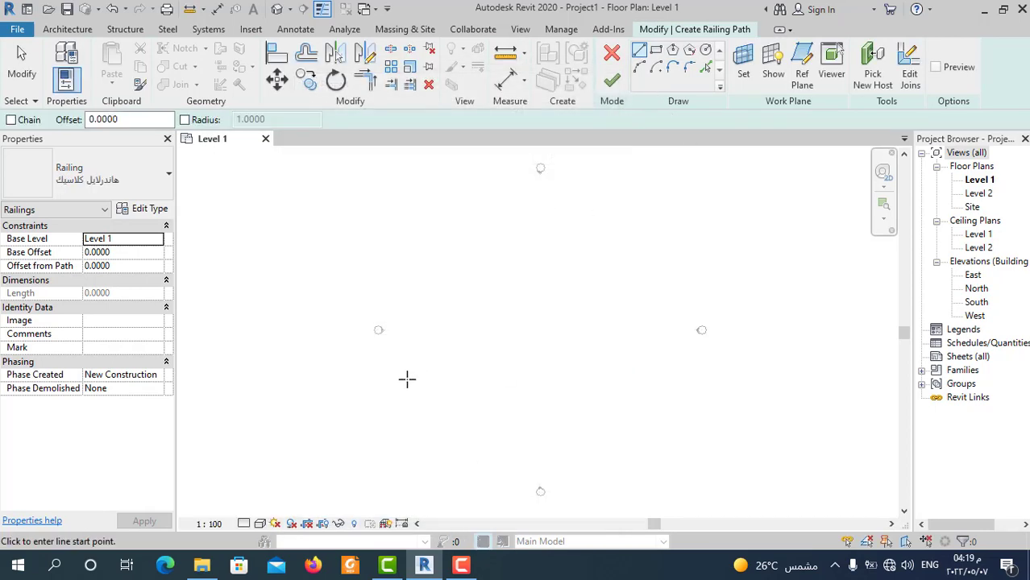
Step: Sketch a 20-unit path with tangent end arcs at both ends and finish the railing
{"action": "left_click", "coordinate": [402, 342]}
{"action": "left_click", "coordinate": [531, 386]}
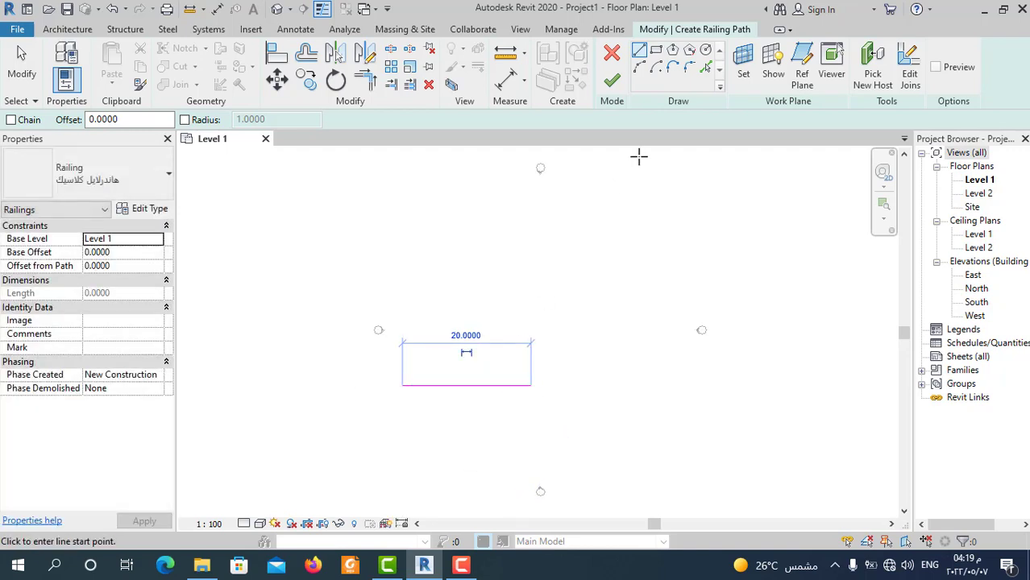
{"action": "left_click", "coordinate": [639, 67]}
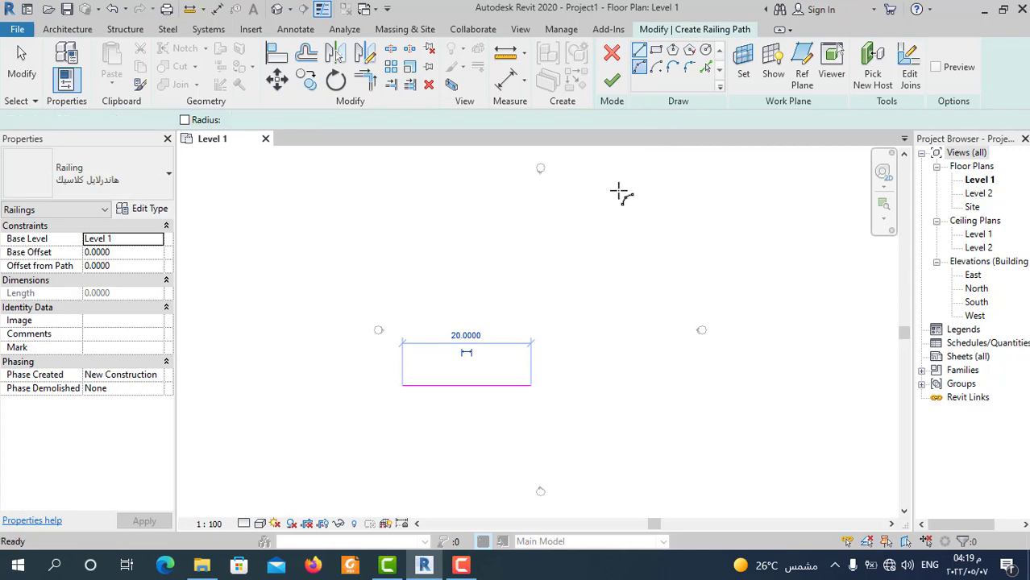
{"action": "left_click", "coordinate": [531, 385]}
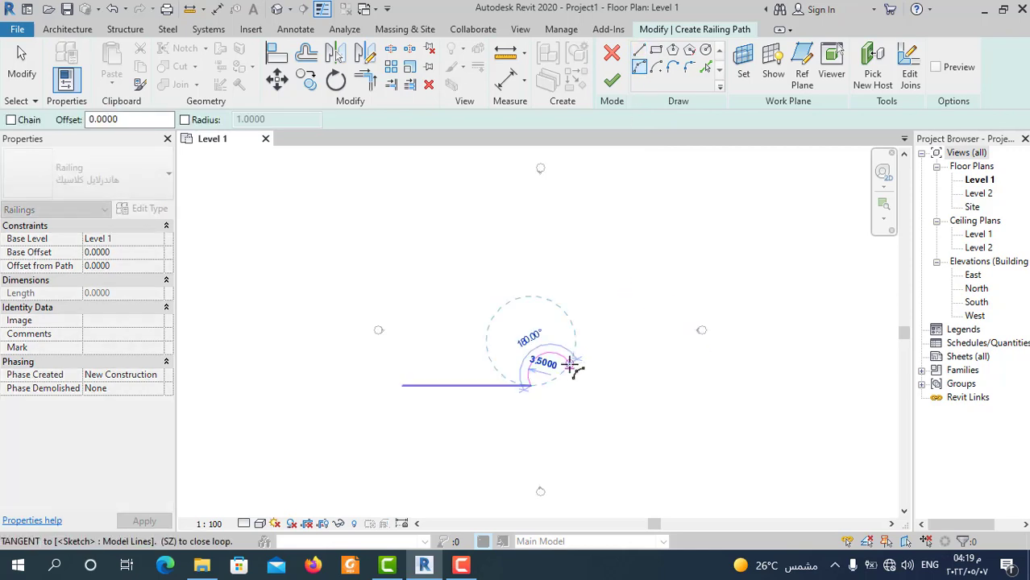
{"action": "left_click", "coordinate": [571, 365]}
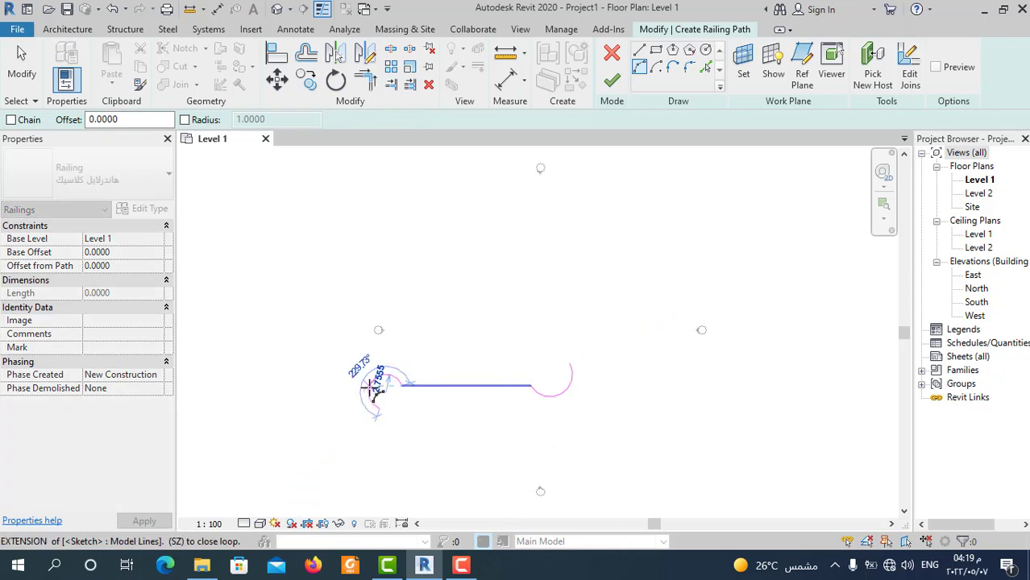
{"action": "left_click", "coordinate": [372, 390]}
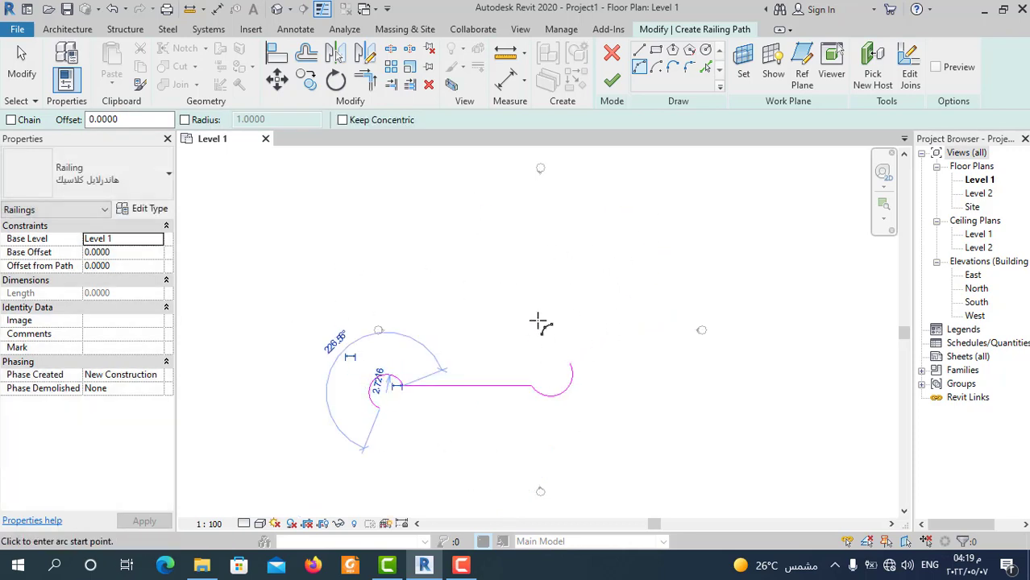
{"action": "left_click", "coordinate": [612, 80]}
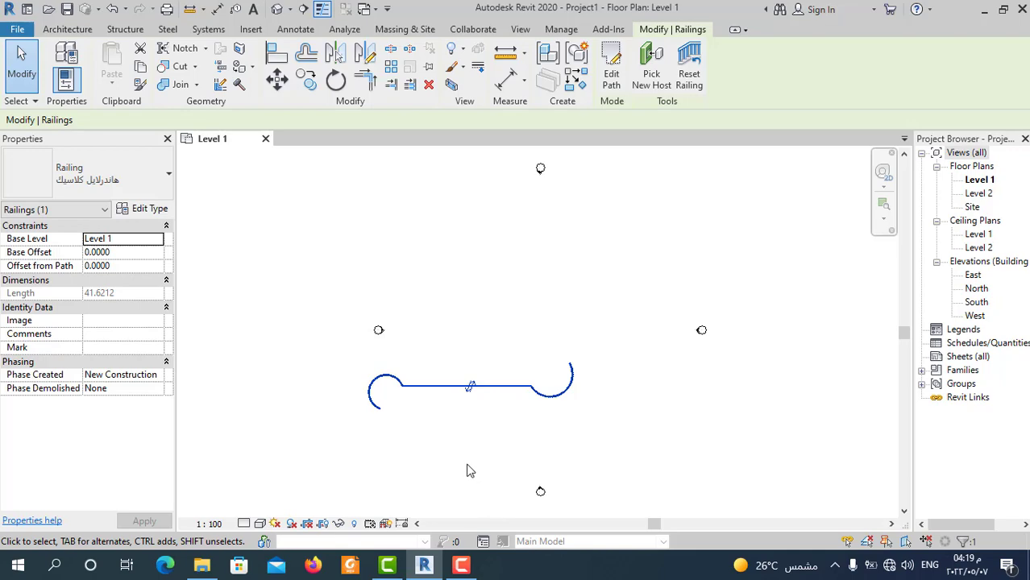
{"action": "scroll", "coordinate": [453, 416], "scroll_direction": "up", "scroll_amount": 2}
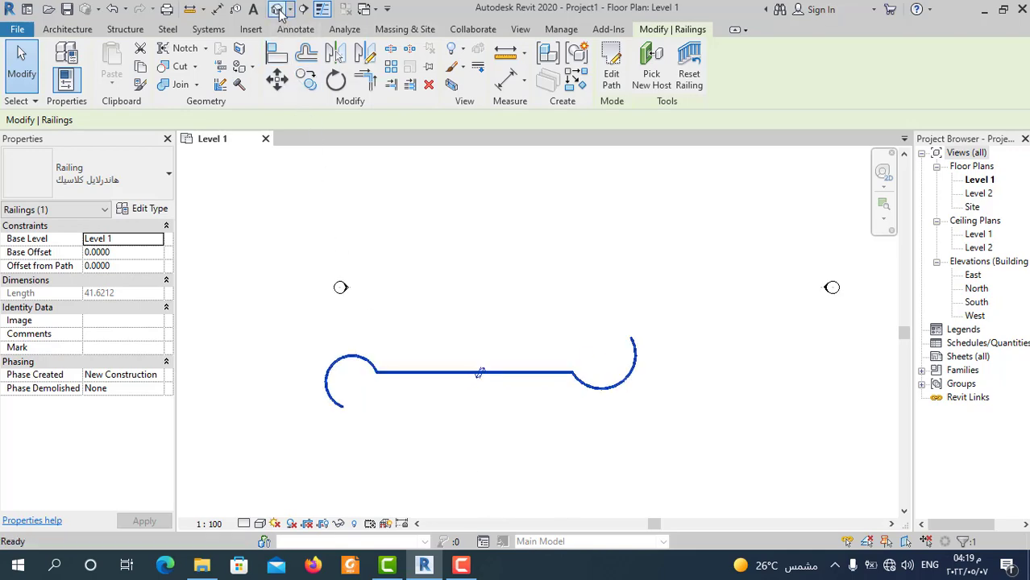
Step: Open the default {3D} view and zoom in on the new railing
{"action": "left_click", "coordinate": [277, 10]}
{"action": "scroll", "coordinate": [444, 396], "scroll_direction": "up", "scroll_amount": 4}
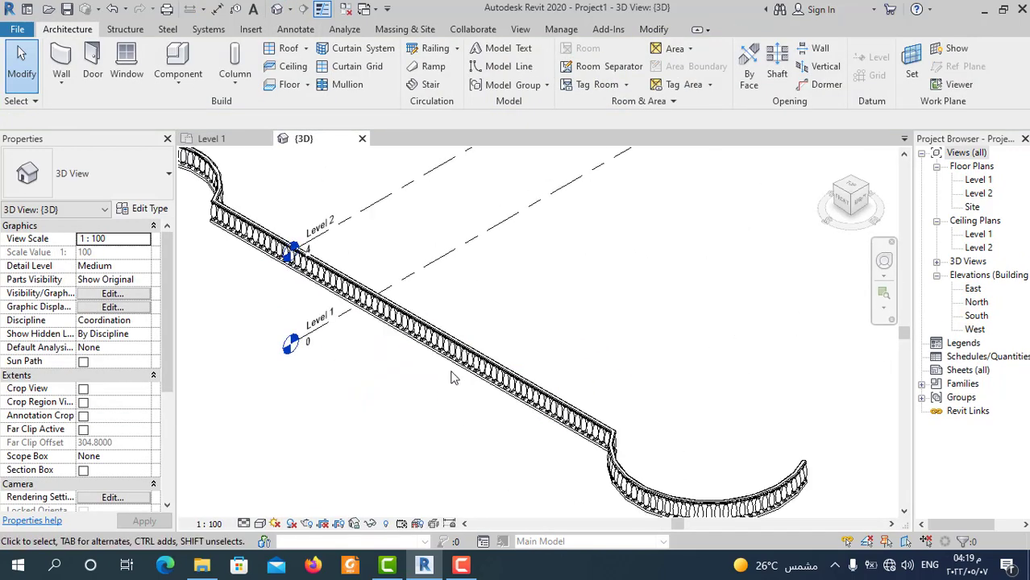
{"action": "scroll", "coordinate": [453, 377], "scroll_direction": "up", "scroll_amount": 3}
{"action": "scroll", "coordinate": [476, 346], "scroll_direction": "up", "scroll_amount": 2}
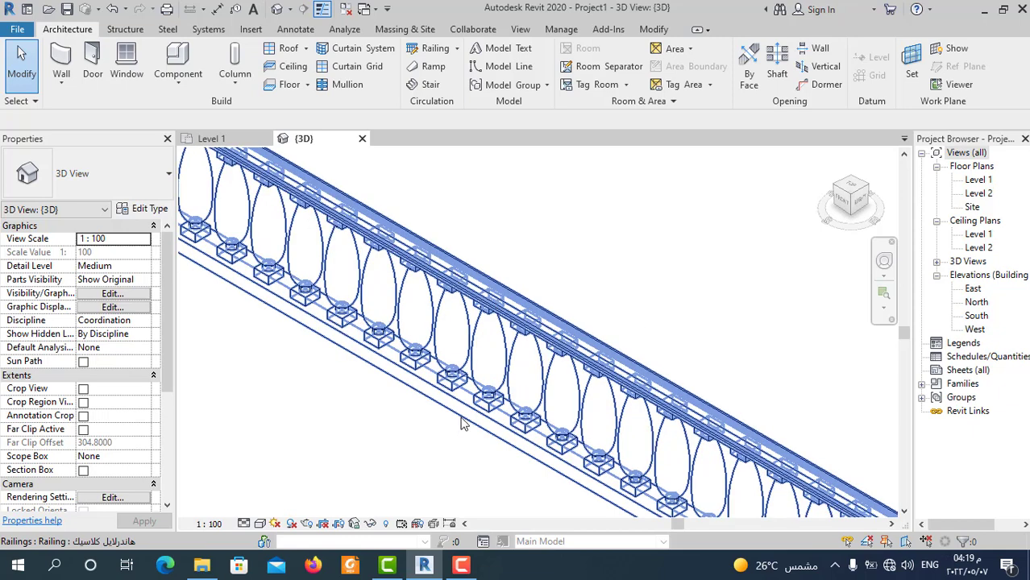
Step: Switch the 3D view to the Realistic visual style to show the wooden balusters and rails
{"action": "left_click", "coordinate": [259, 524]}
{"action": "left_click", "coordinate": [282, 493]}
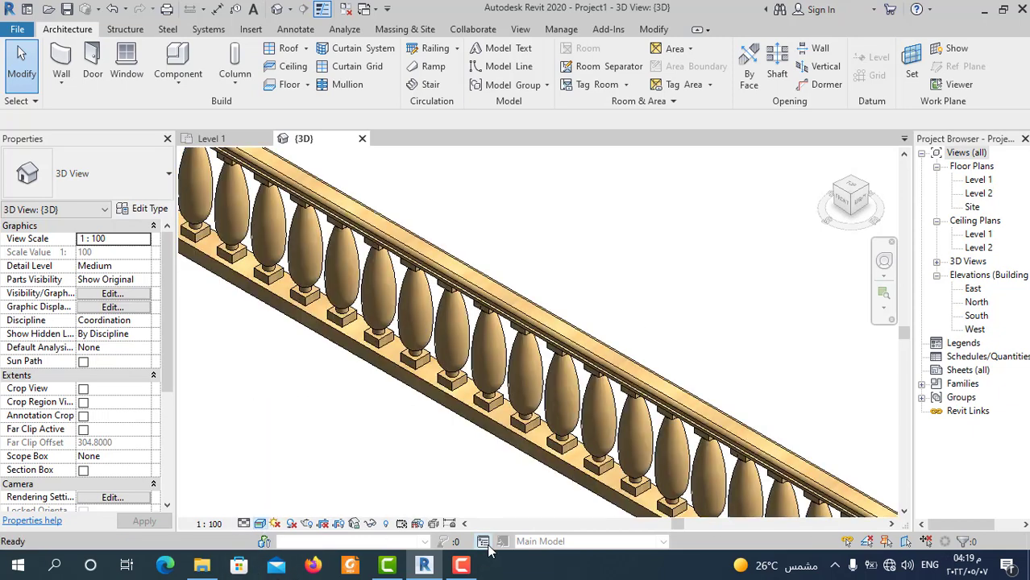
{"action": "scroll", "coordinate": [511, 399], "scroll_direction": "down", "scroll_amount": 5}
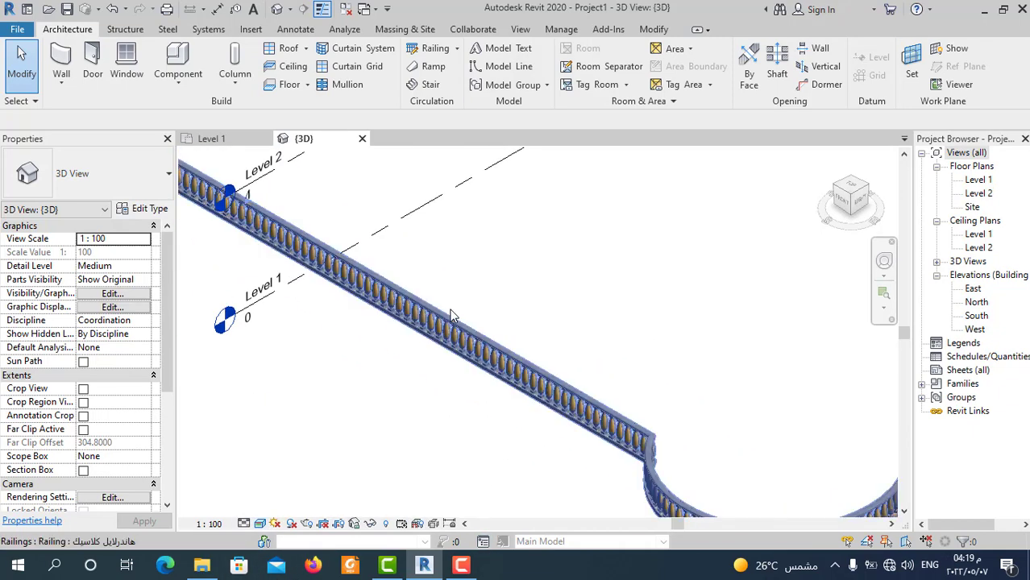
{"action": "scroll", "coordinate": [453, 316], "scroll_direction": "down", "scroll_amount": 3}
{"action": "scroll", "coordinate": [654, 473], "scroll_direction": "up", "scroll_amount": 4}
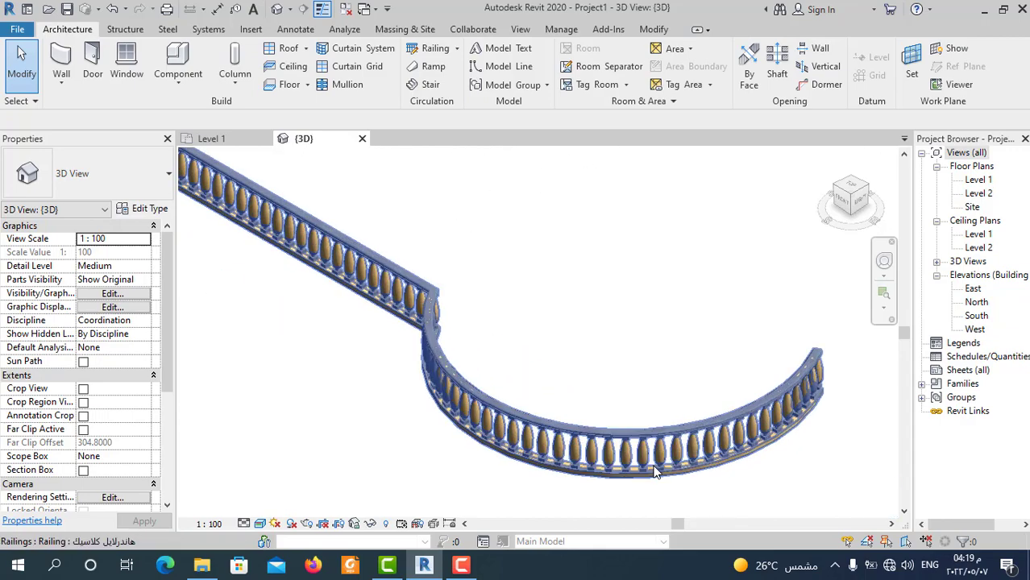
{"action": "scroll", "coordinate": [654, 473], "scroll_direction": "up", "scroll_amount": 5}
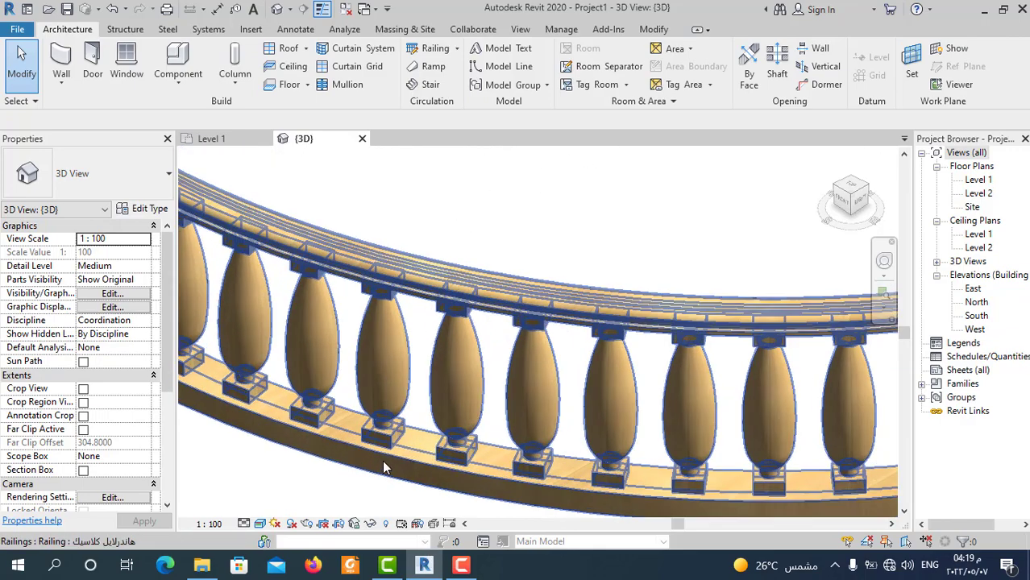
{"action": "scroll", "coordinate": [383, 466], "scroll_direction": "up", "scroll_amount": 1}
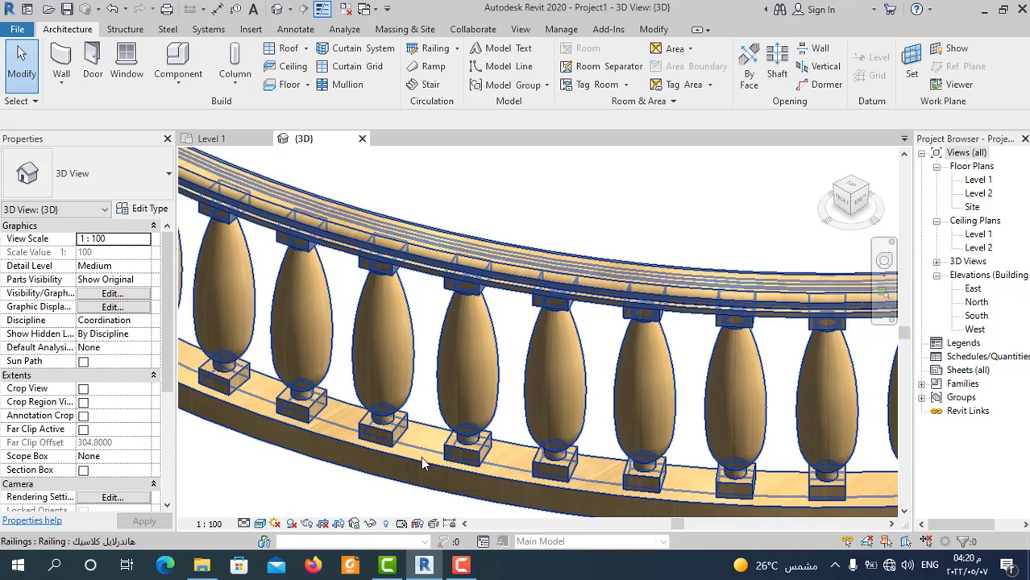
{"action": "scroll", "coordinate": [619, 387], "scroll_direction": "down", "scroll_amount": 2}
{"action": "scroll", "coordinate": [620, 391], "scroll_direction": "down", "scroll_amount": 6}
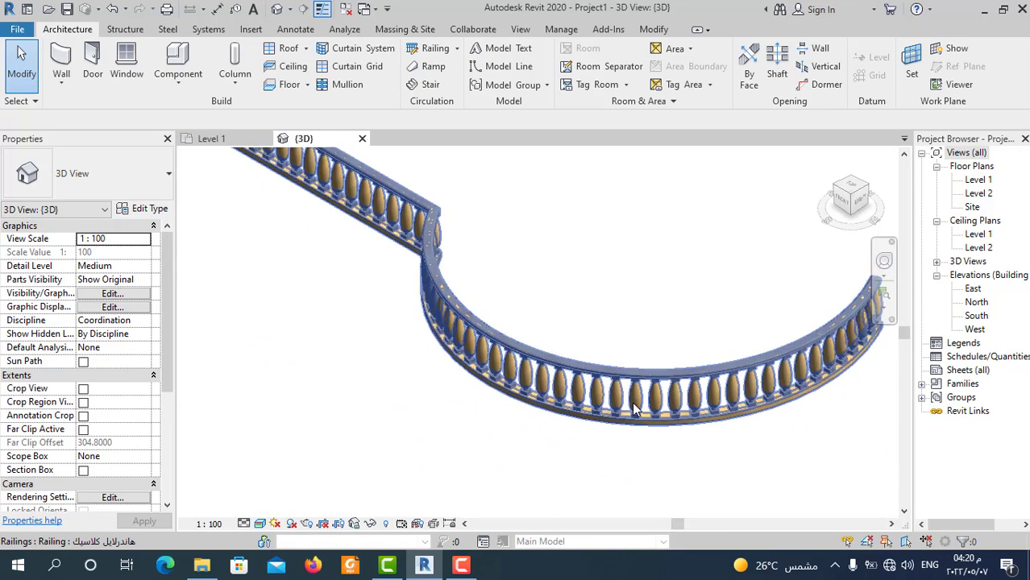
{"action": "middle_click_drag", "start_coordinate": [193, 199], "coordinate": [524, 310], "text": "shift"}
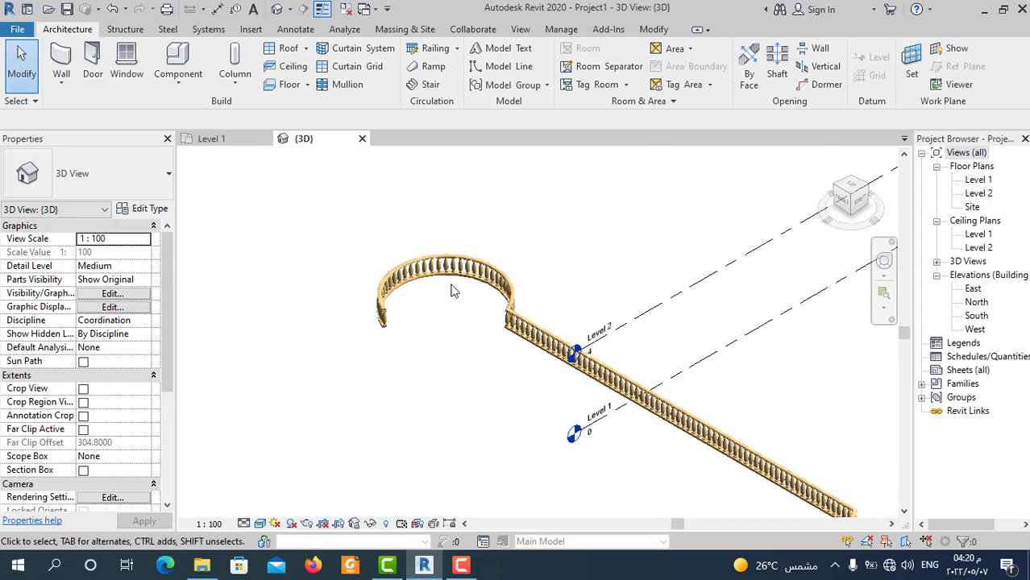
{"action": "scroll", "coordinate": [531, 314], "scroll_direction": "up", "scroll_amount": 6}
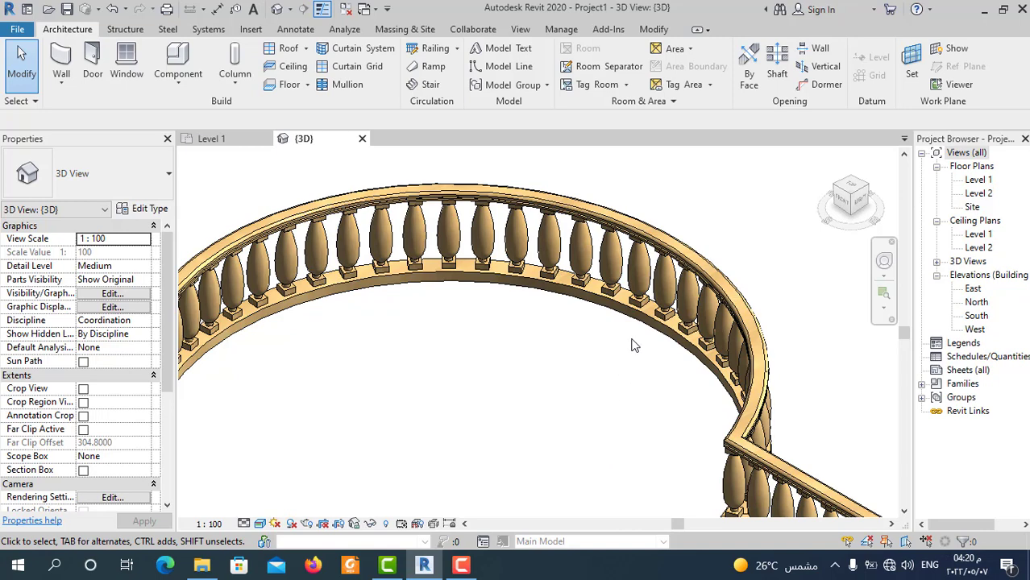
{"action": "scroll", "coordinate": [633, 345], "scroll_direction": "down", "scroll_amount": 2}
{"action": "scroll", "coordinate": [487, 314], "scroll_direction": "down", "scroll_amount": 1}
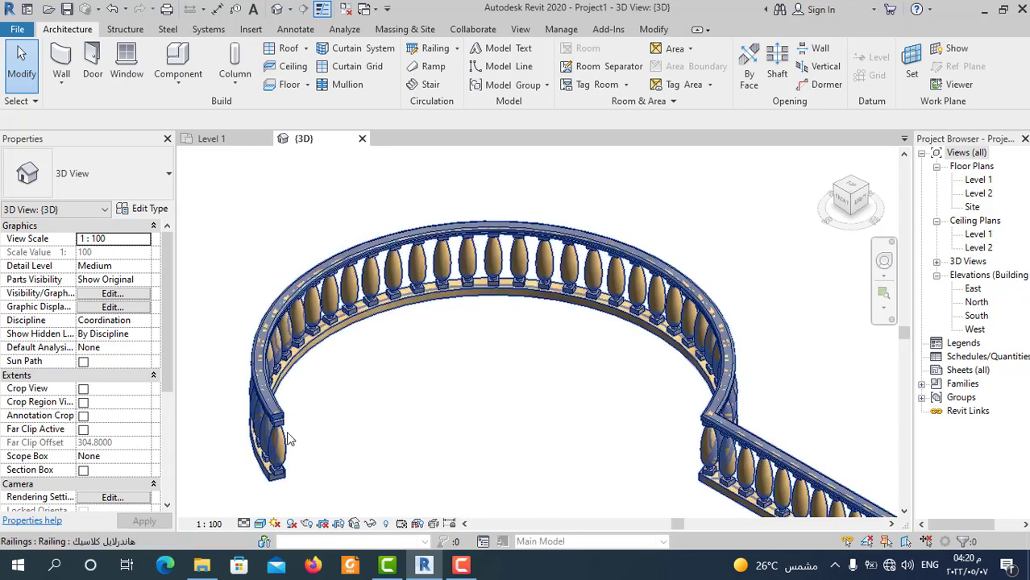
{"action": "scroll", "coordinate": [278, 435], "scroll_direction": "up", "scroll_amount": 4}
{"action": "scroll", "coordinate": [302, 300], "scroll_direction": "down", "scroll_amount": 4}
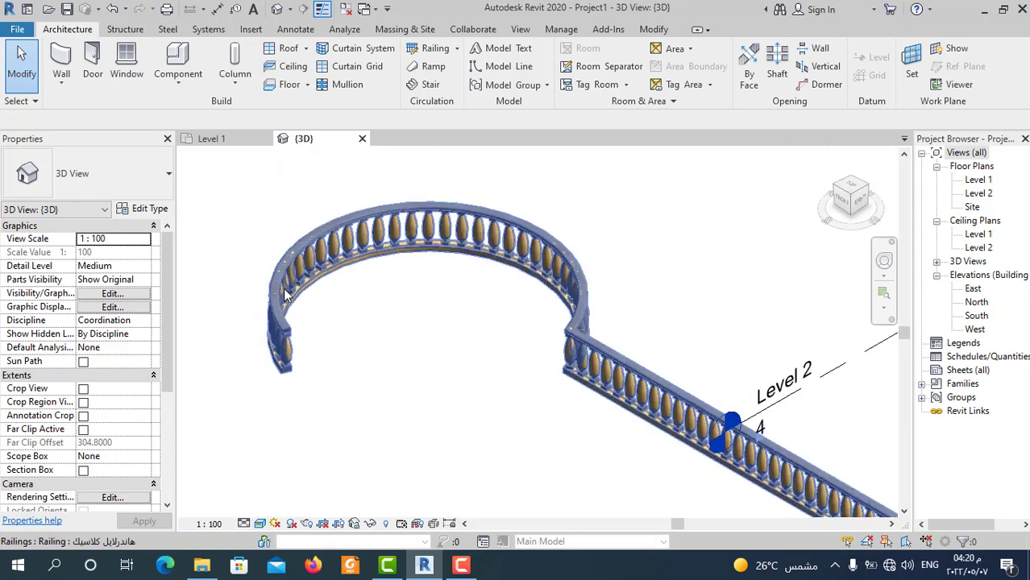
{"action": "middle_click_drag", "start_coordinate": [302, 300], "coordinate": [719, 511], "text": "shift"}
{"action": "scroll", "coordinate": [703, 448], "scroll_direction": "up", "scroll_amount": 3}
{"action": "middle_click_drag", "start_coordinate": [703, 448], "coordinate": [577, 373], "text": "shift"}
{"action": "scroll", "coordinate": [577, 372], "scroll_direction": "up", "scroll_amount": 5}
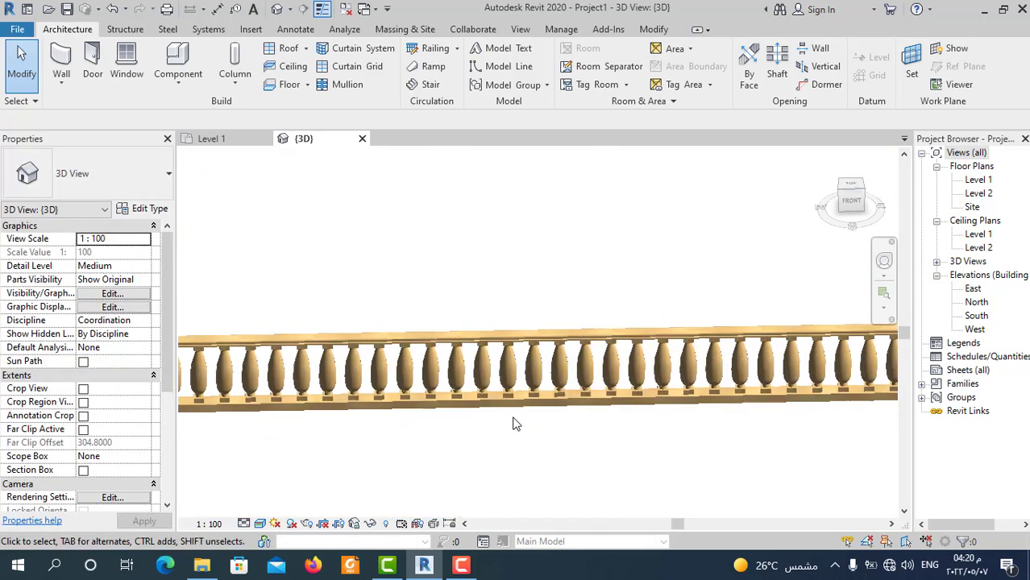